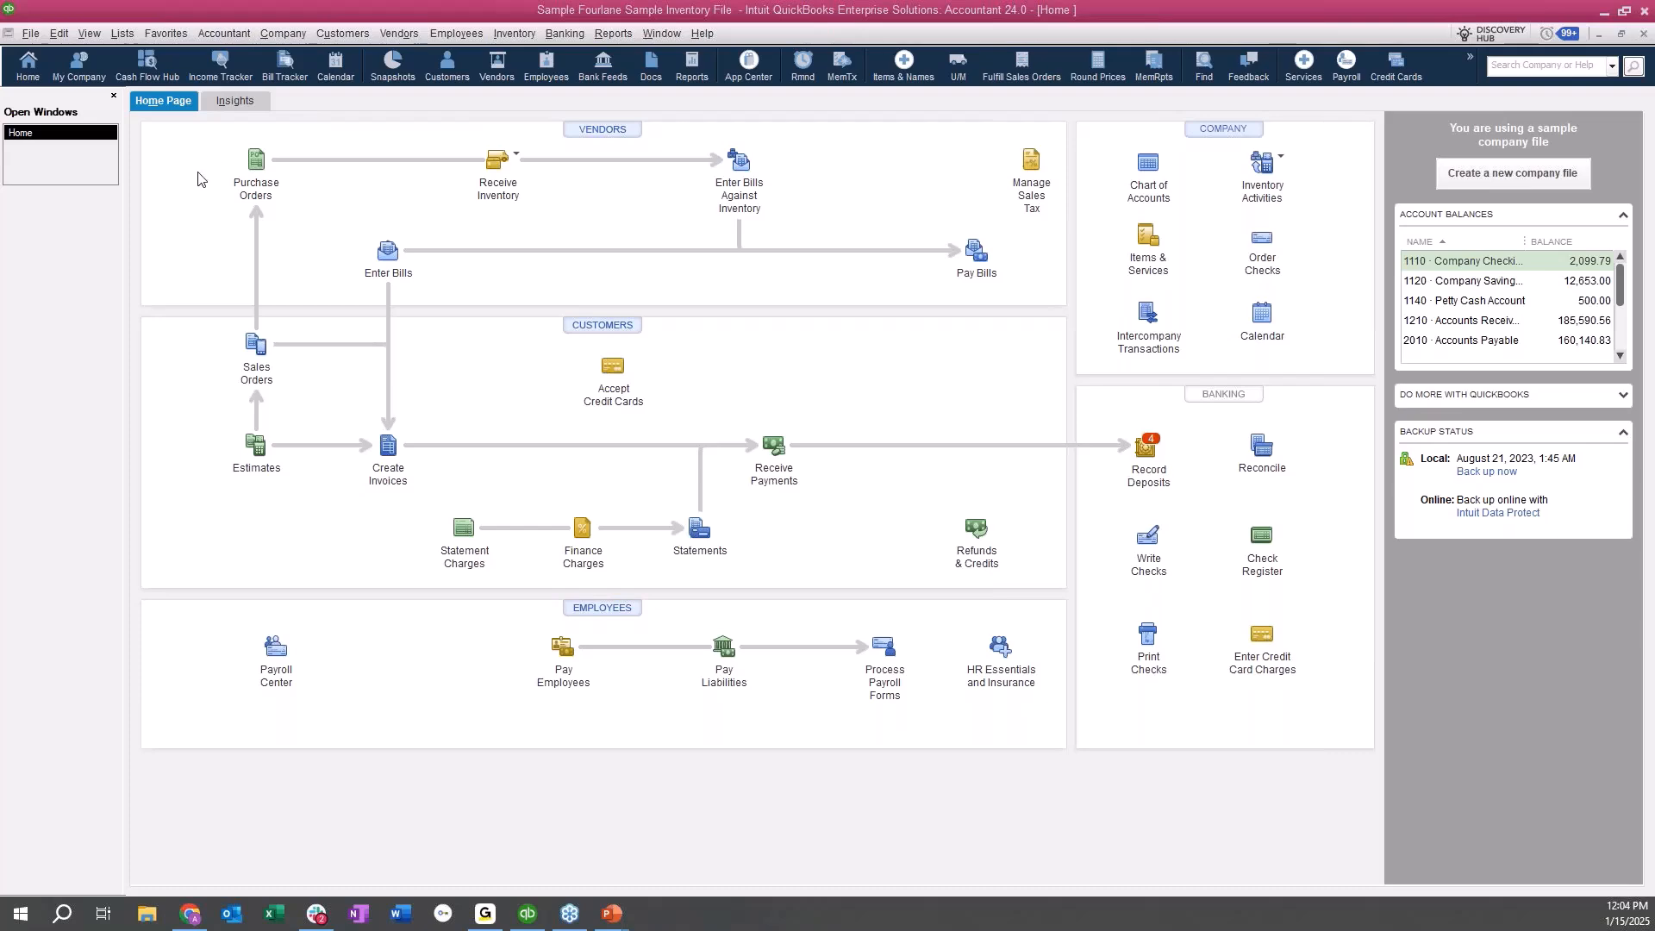
Make sure account numbers are enabled in the company's accounting preferences and save the preferences.
left_click(59, 33)
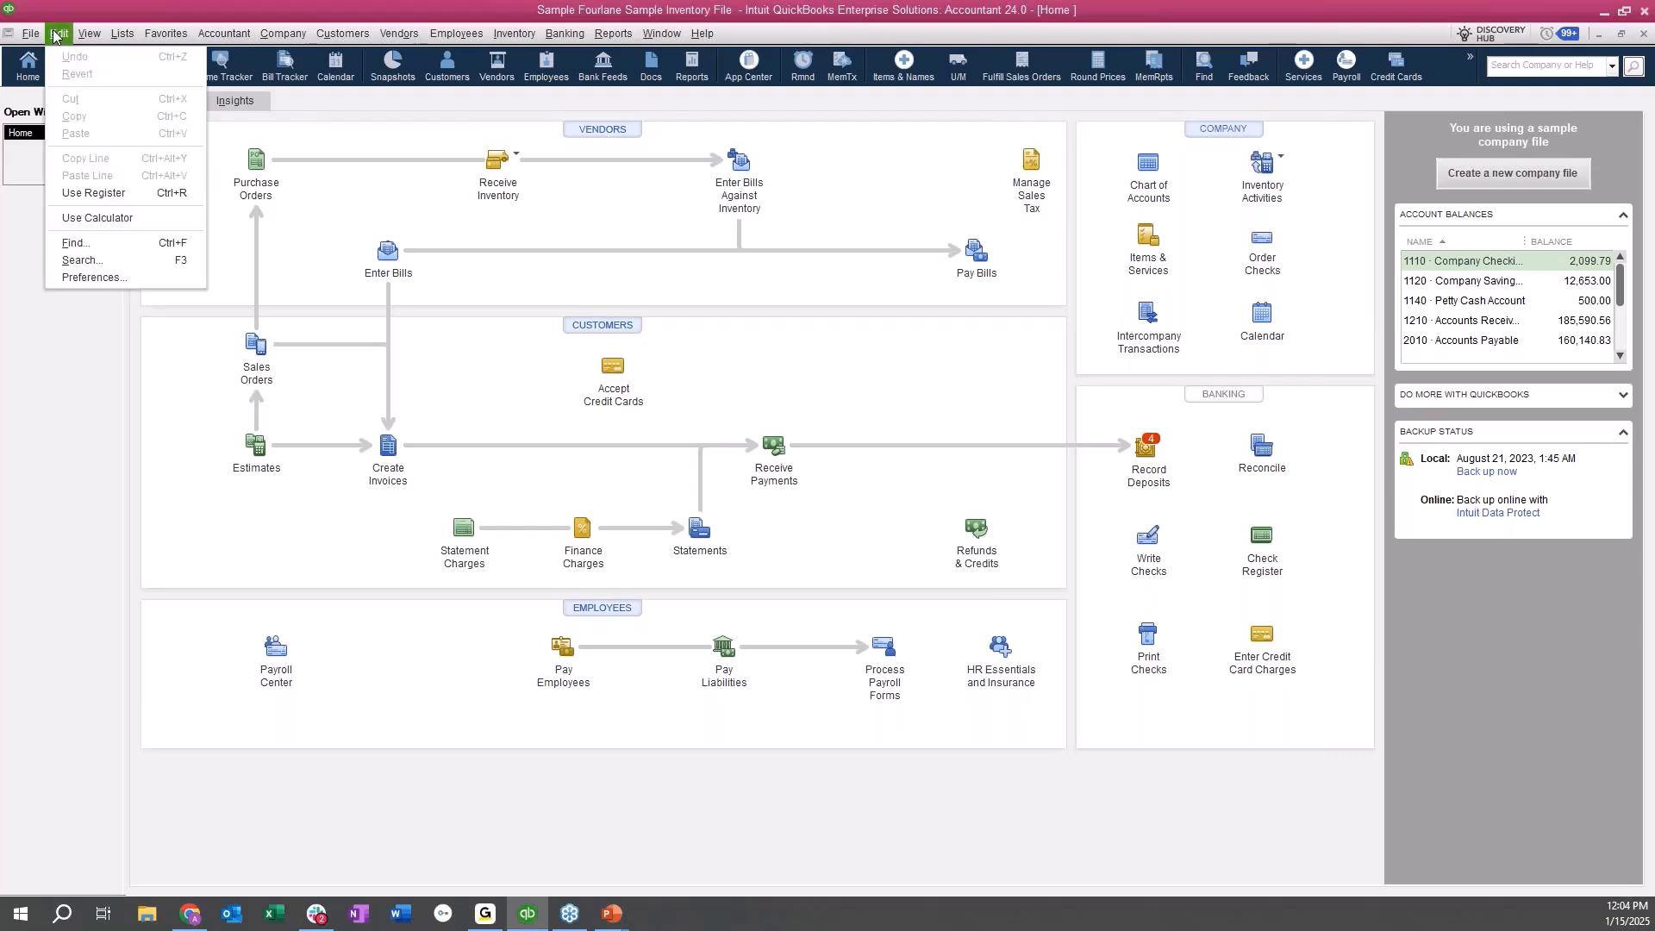
left_click(84, 278)
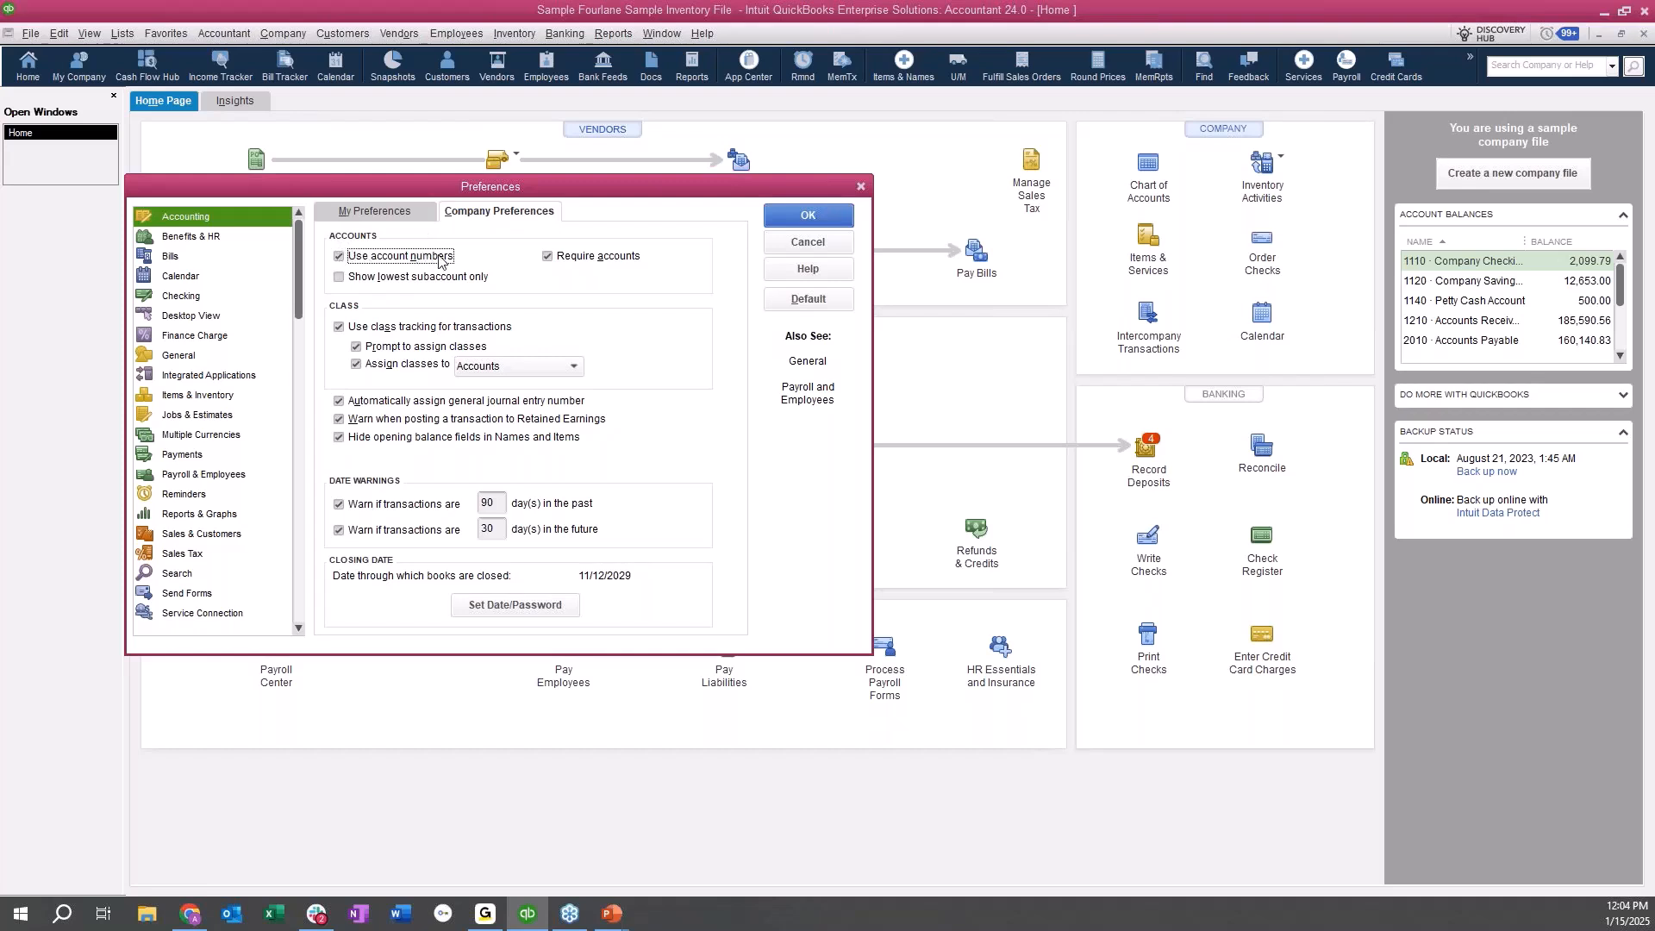
left_click(340, 257)
left_click(340, 257)
left_click(803, 218)
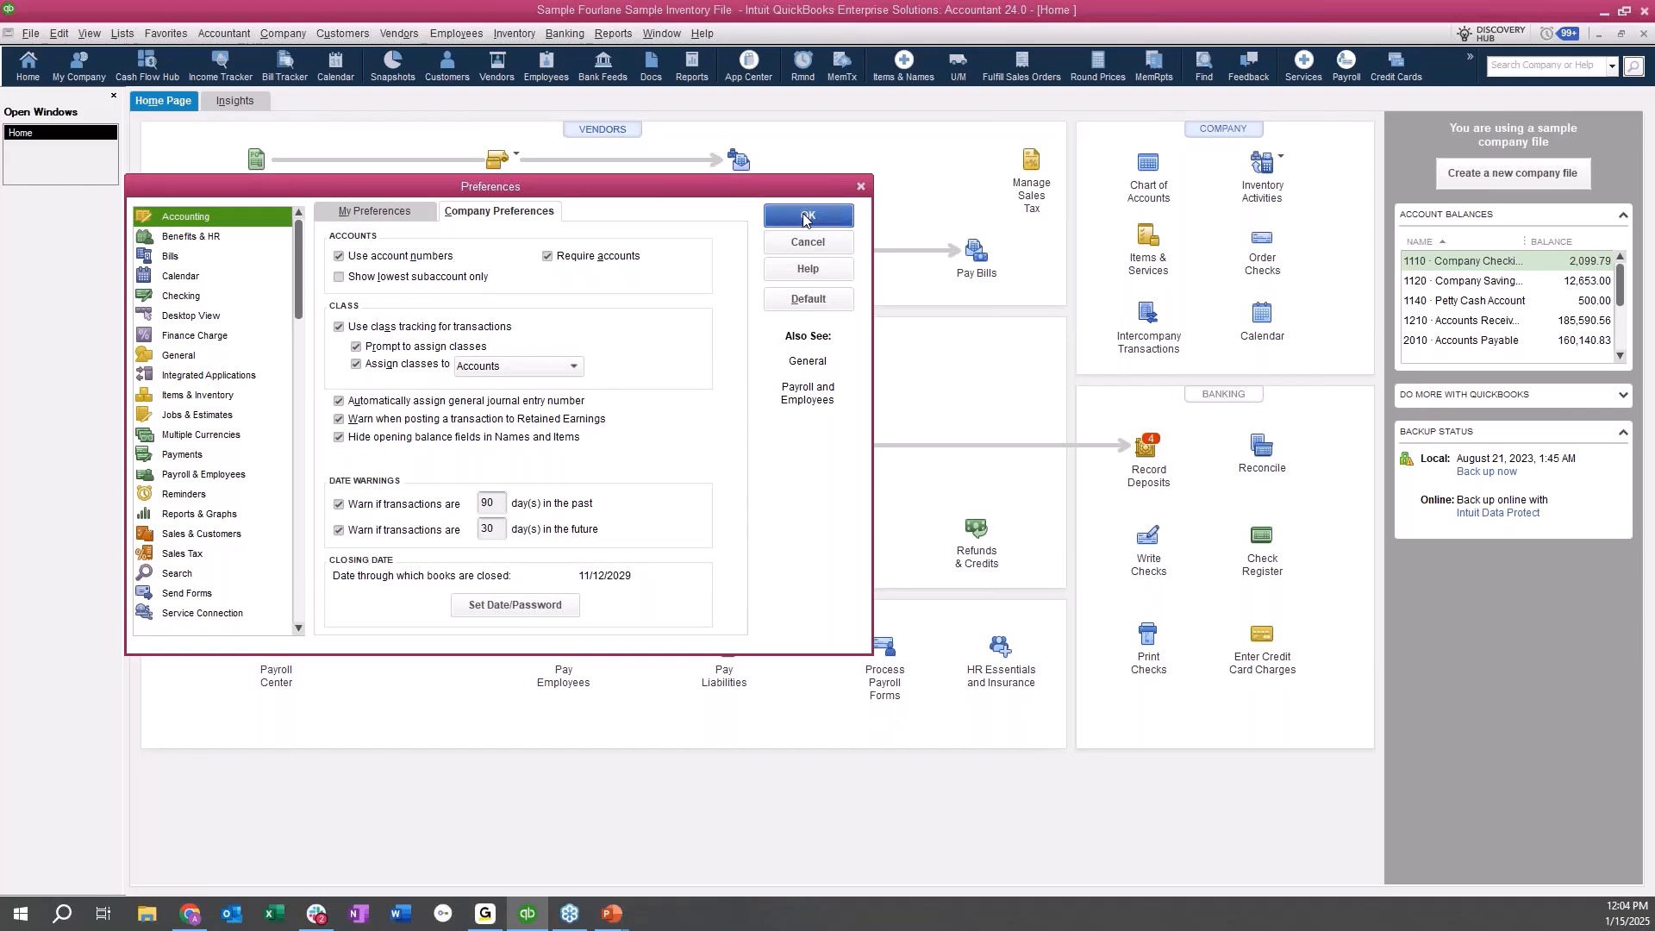
Open the chart of accounts and start a new account of type Bank.
left_click(122, 33)
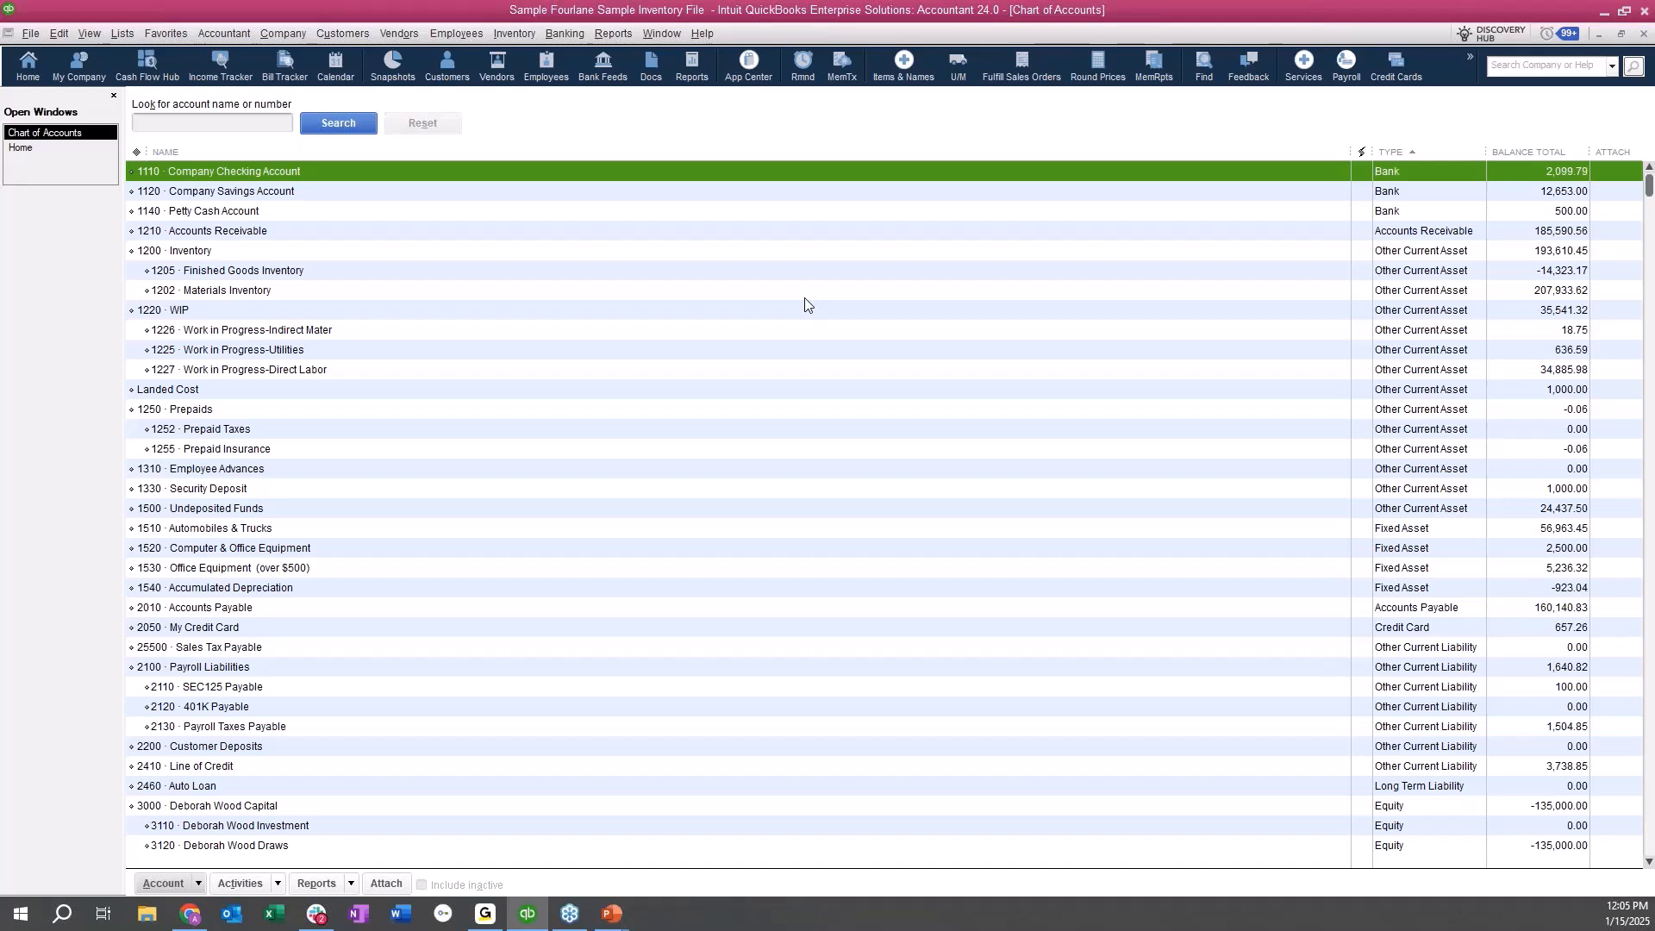
left_click(572, 333)
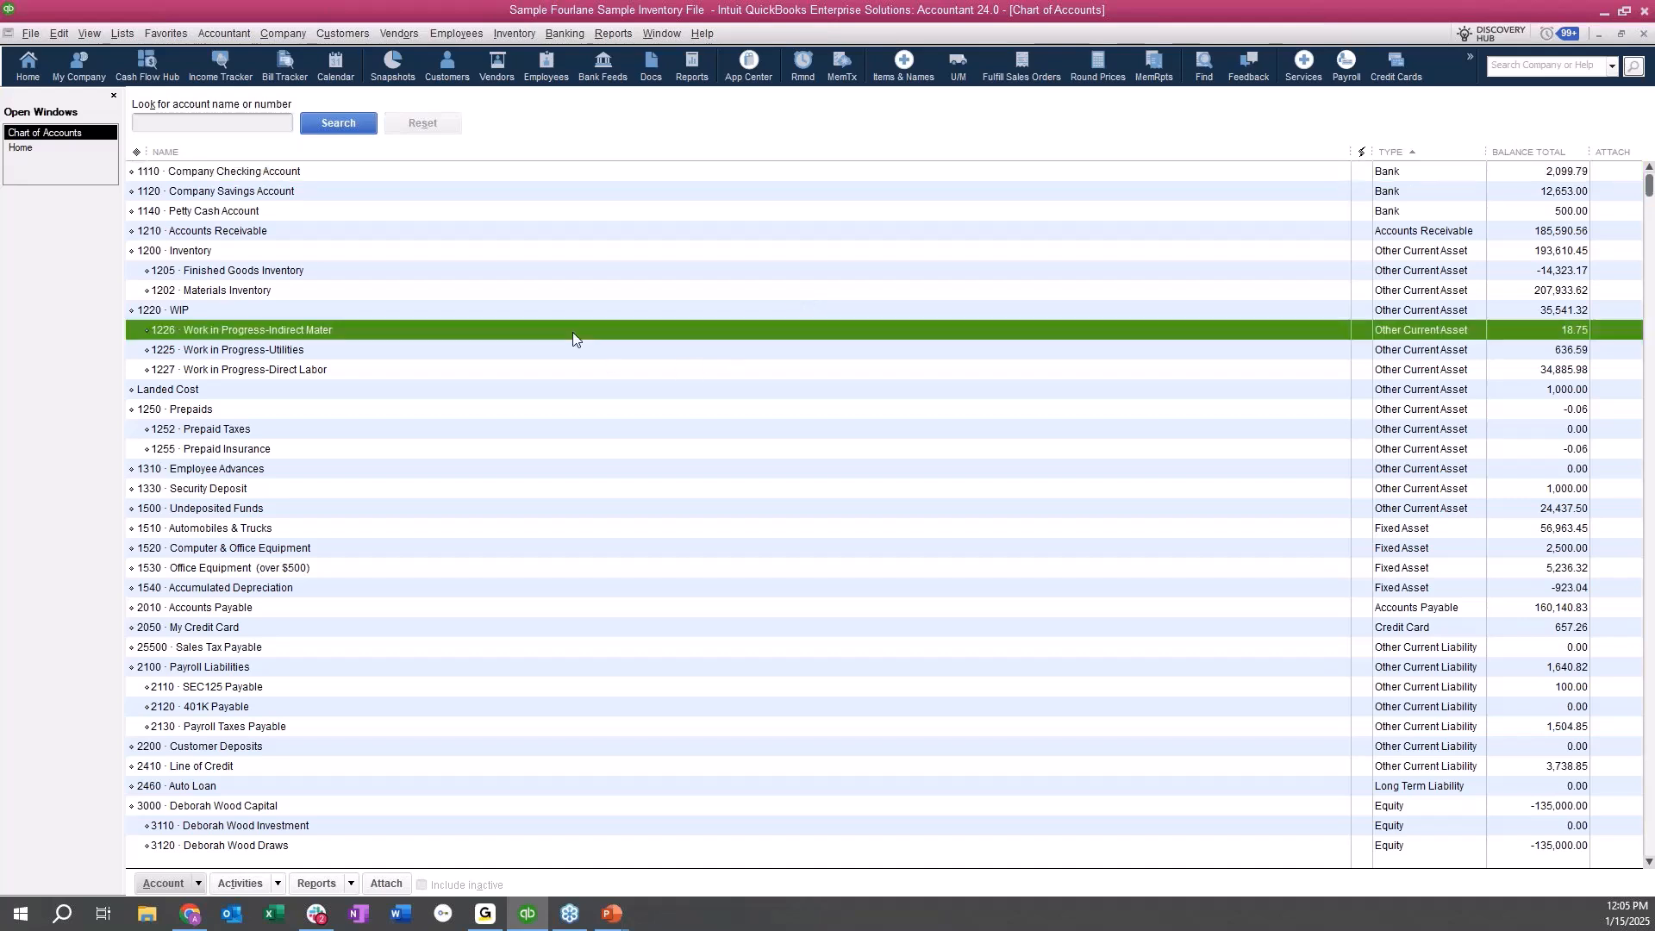
key("ctrl+n")
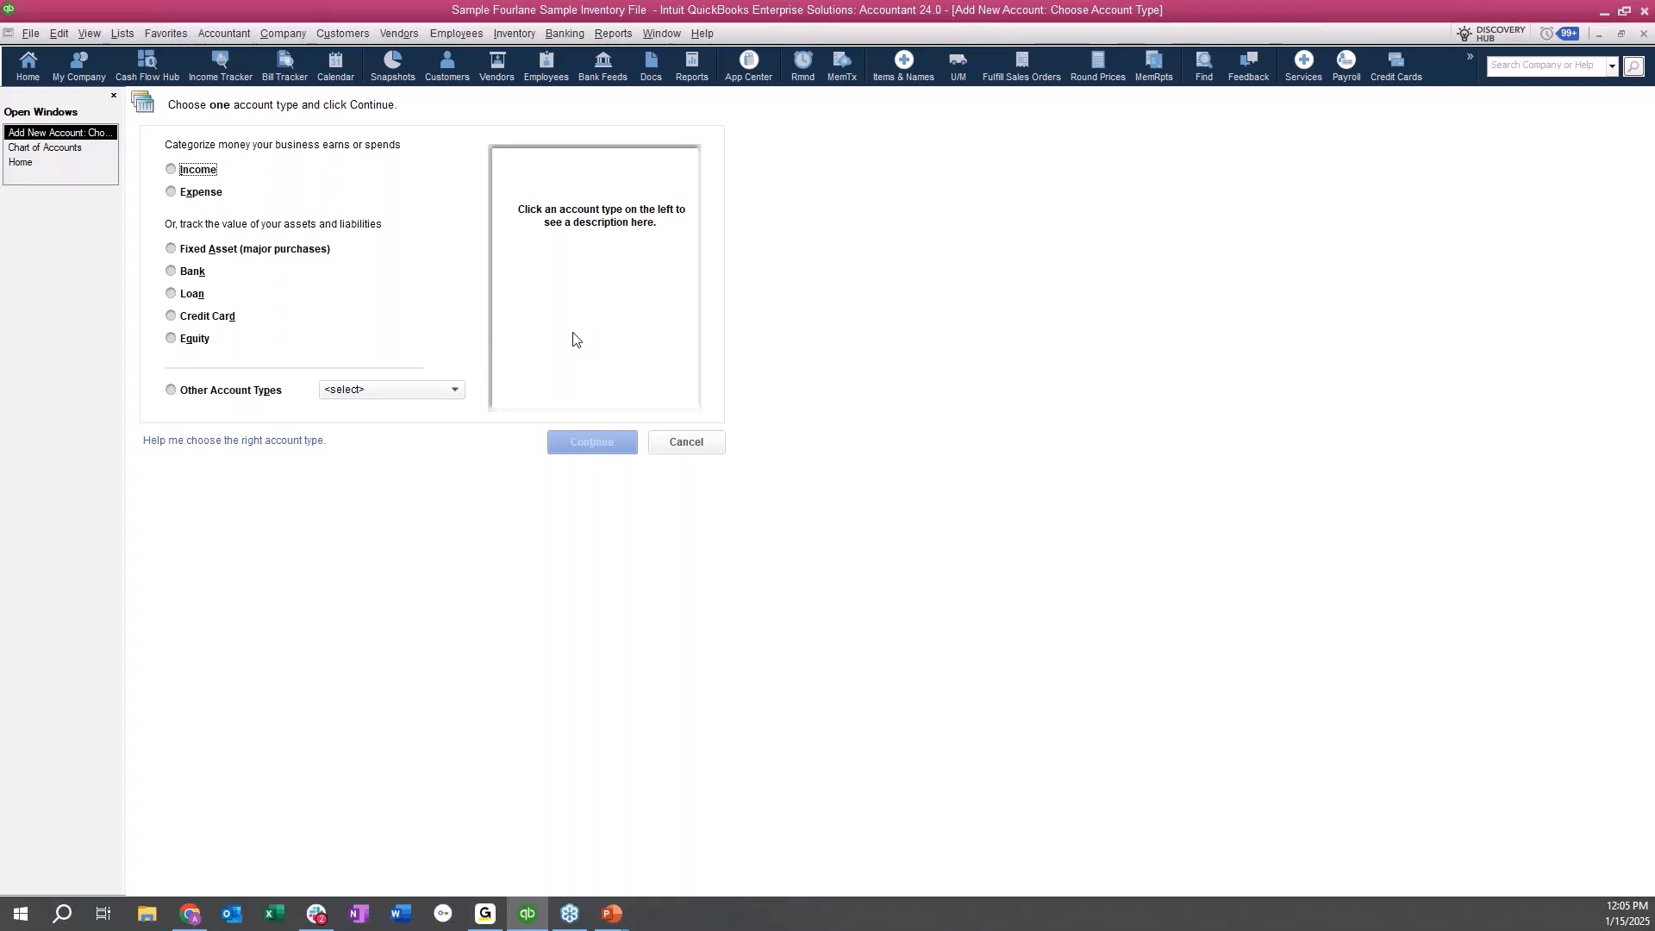
left_click(384, 393)
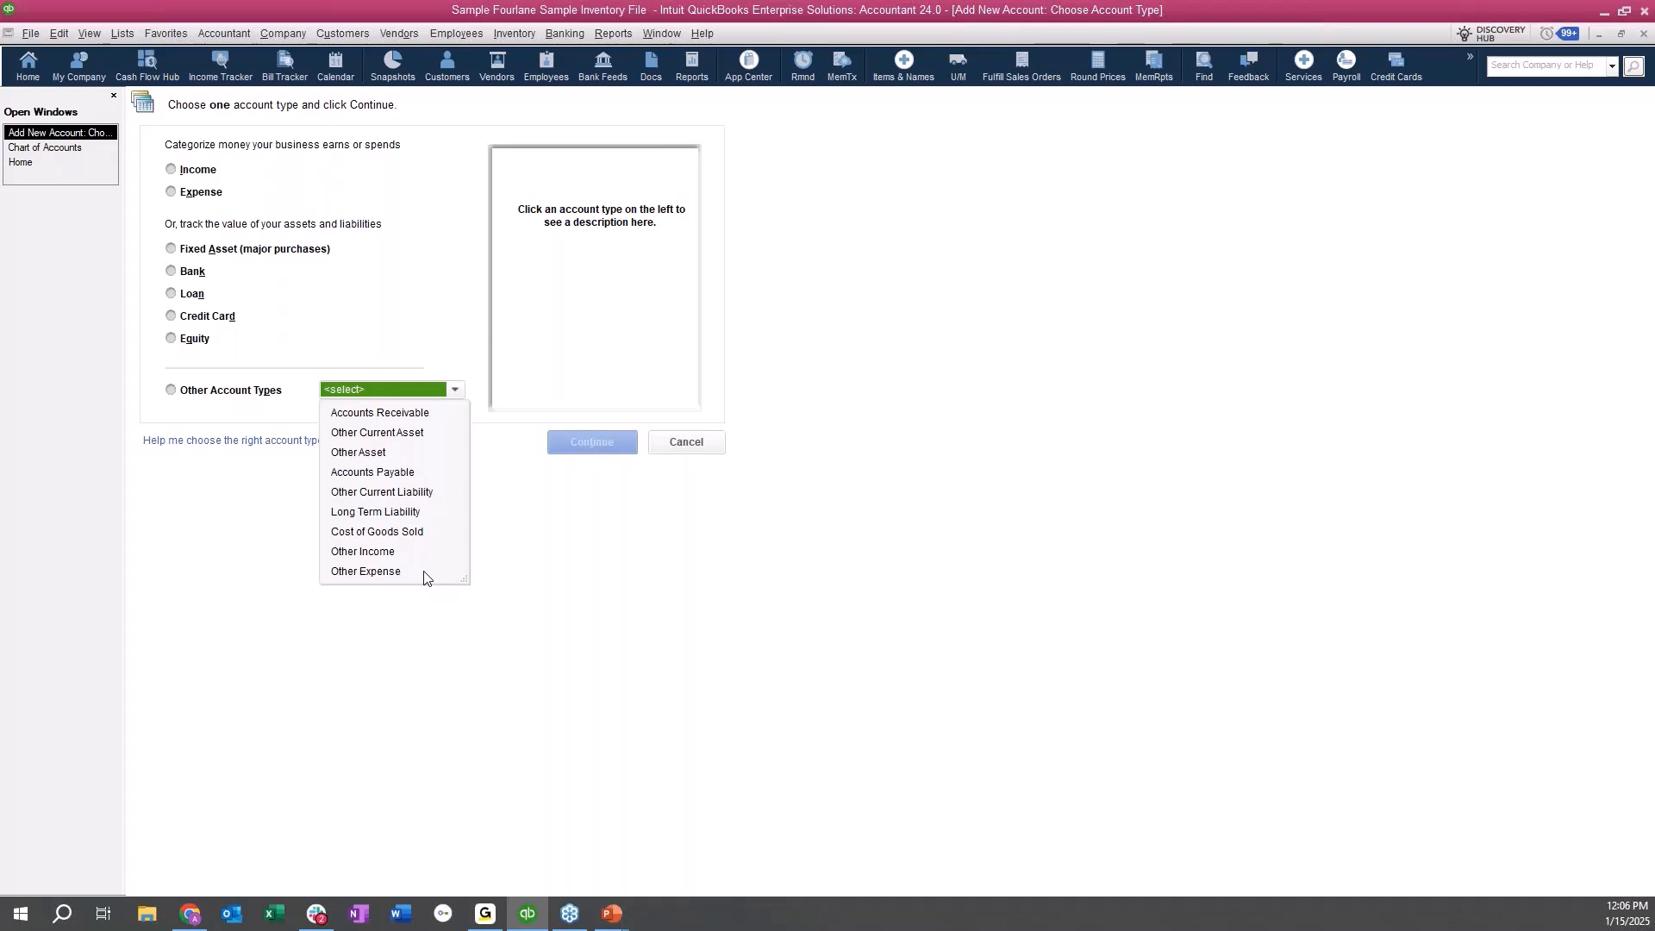
left_click(201, 275)
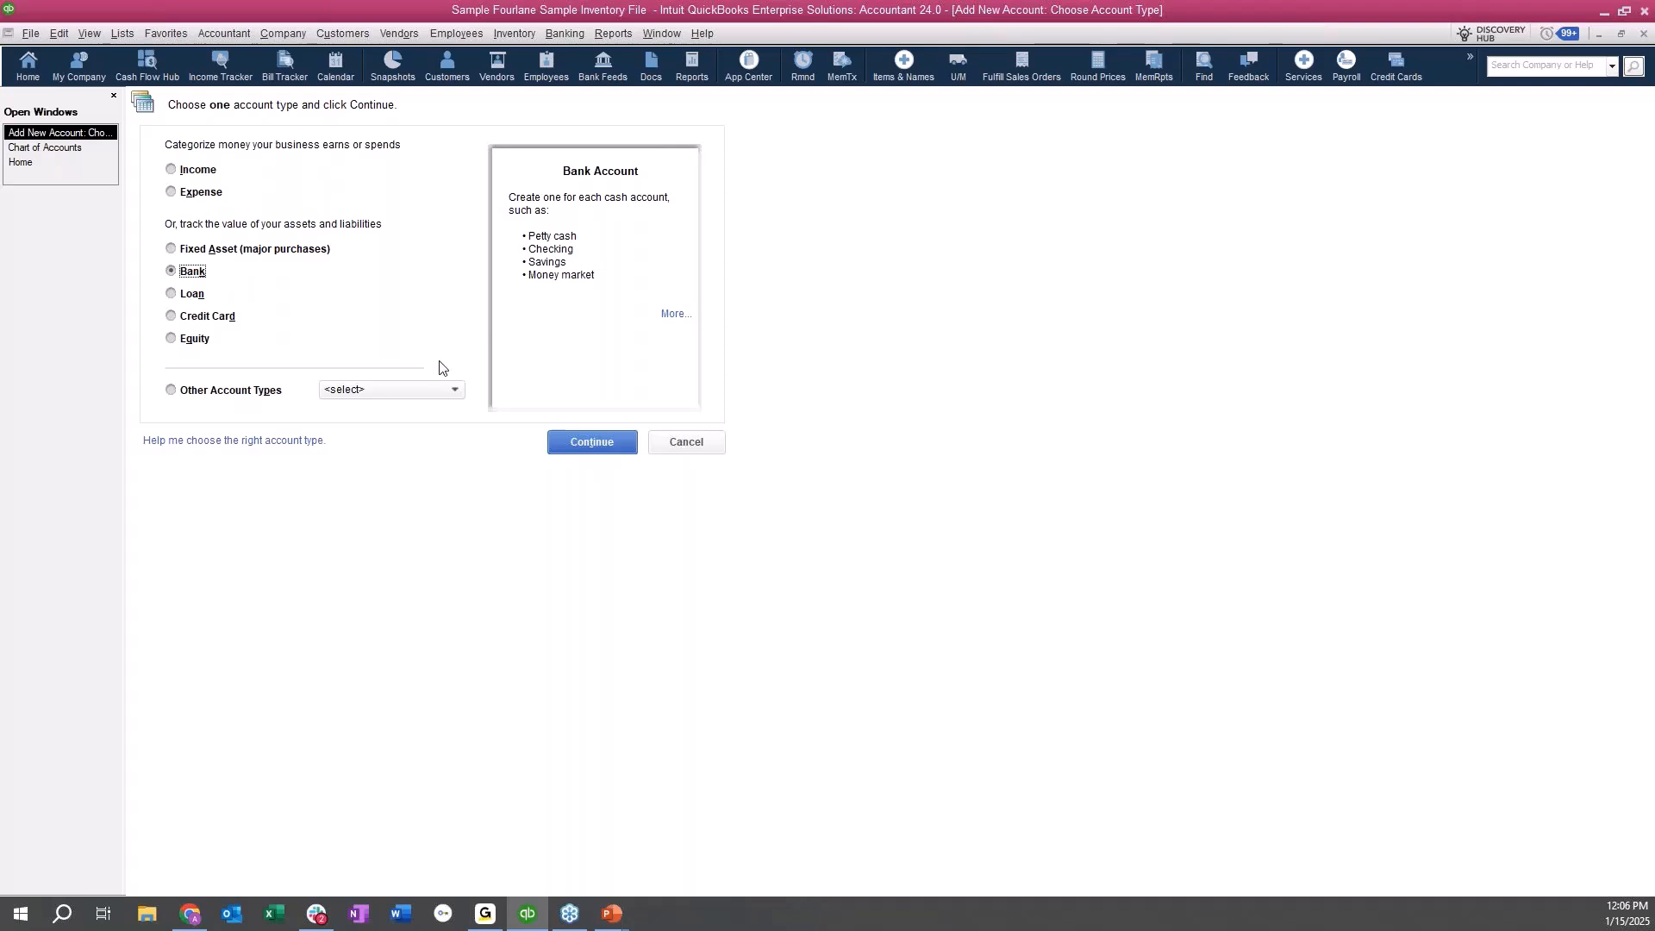
left_click(584, 451)
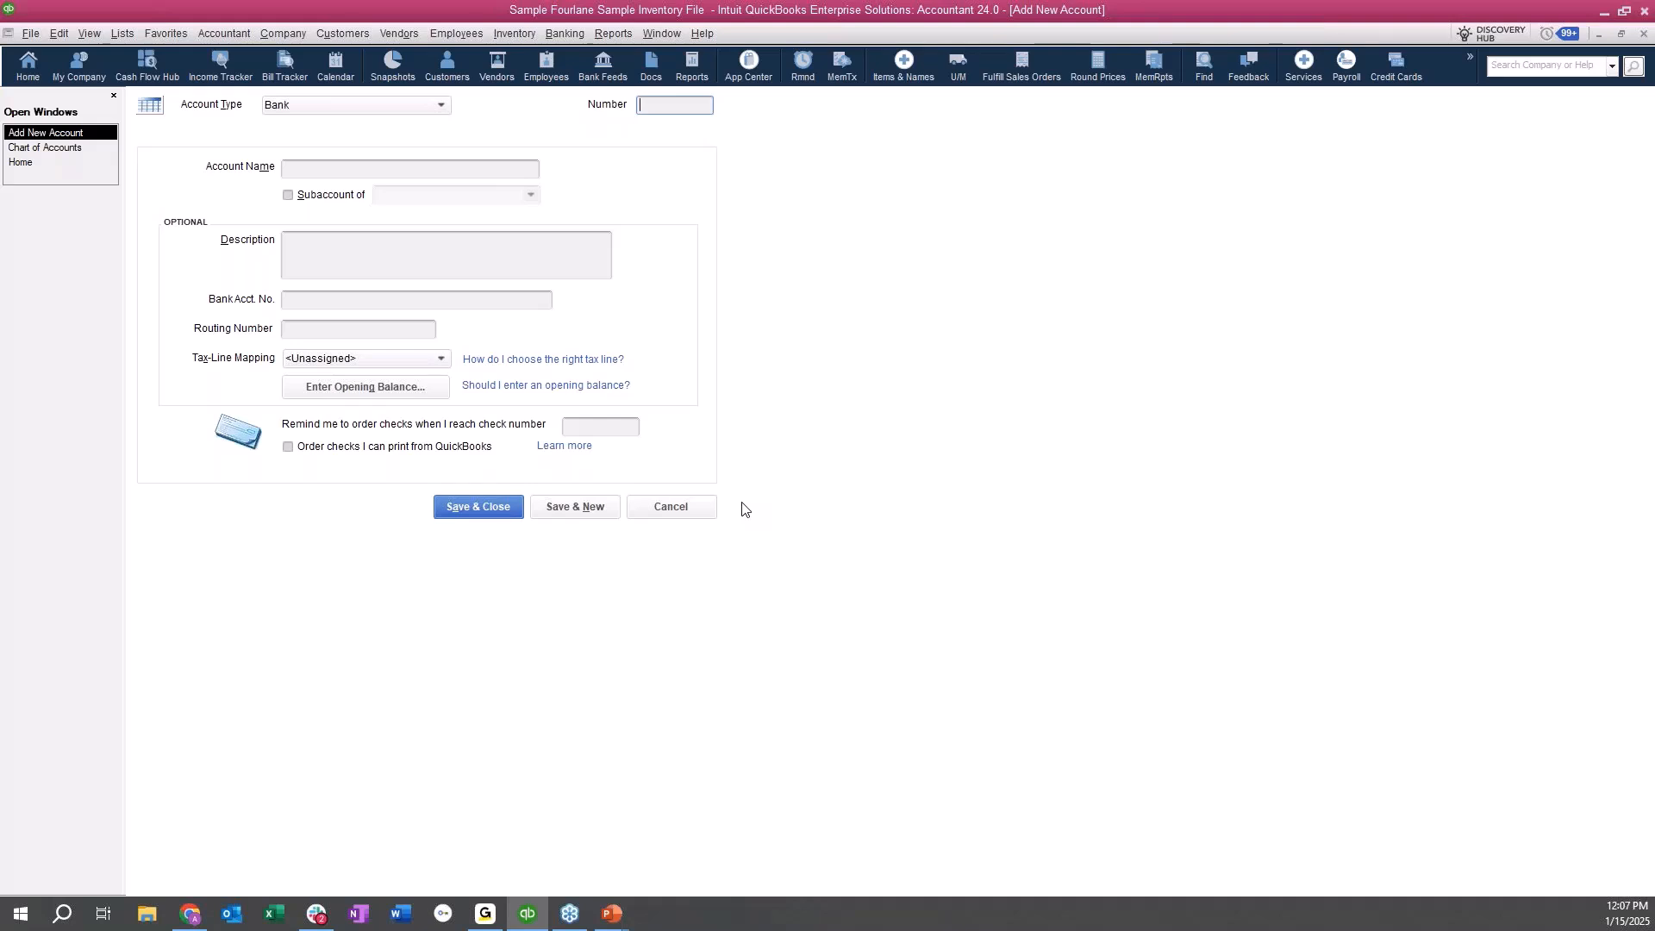
Give the new bank account the number 1000 and the name Bank Account Test.
type("1000")
key("Tab")
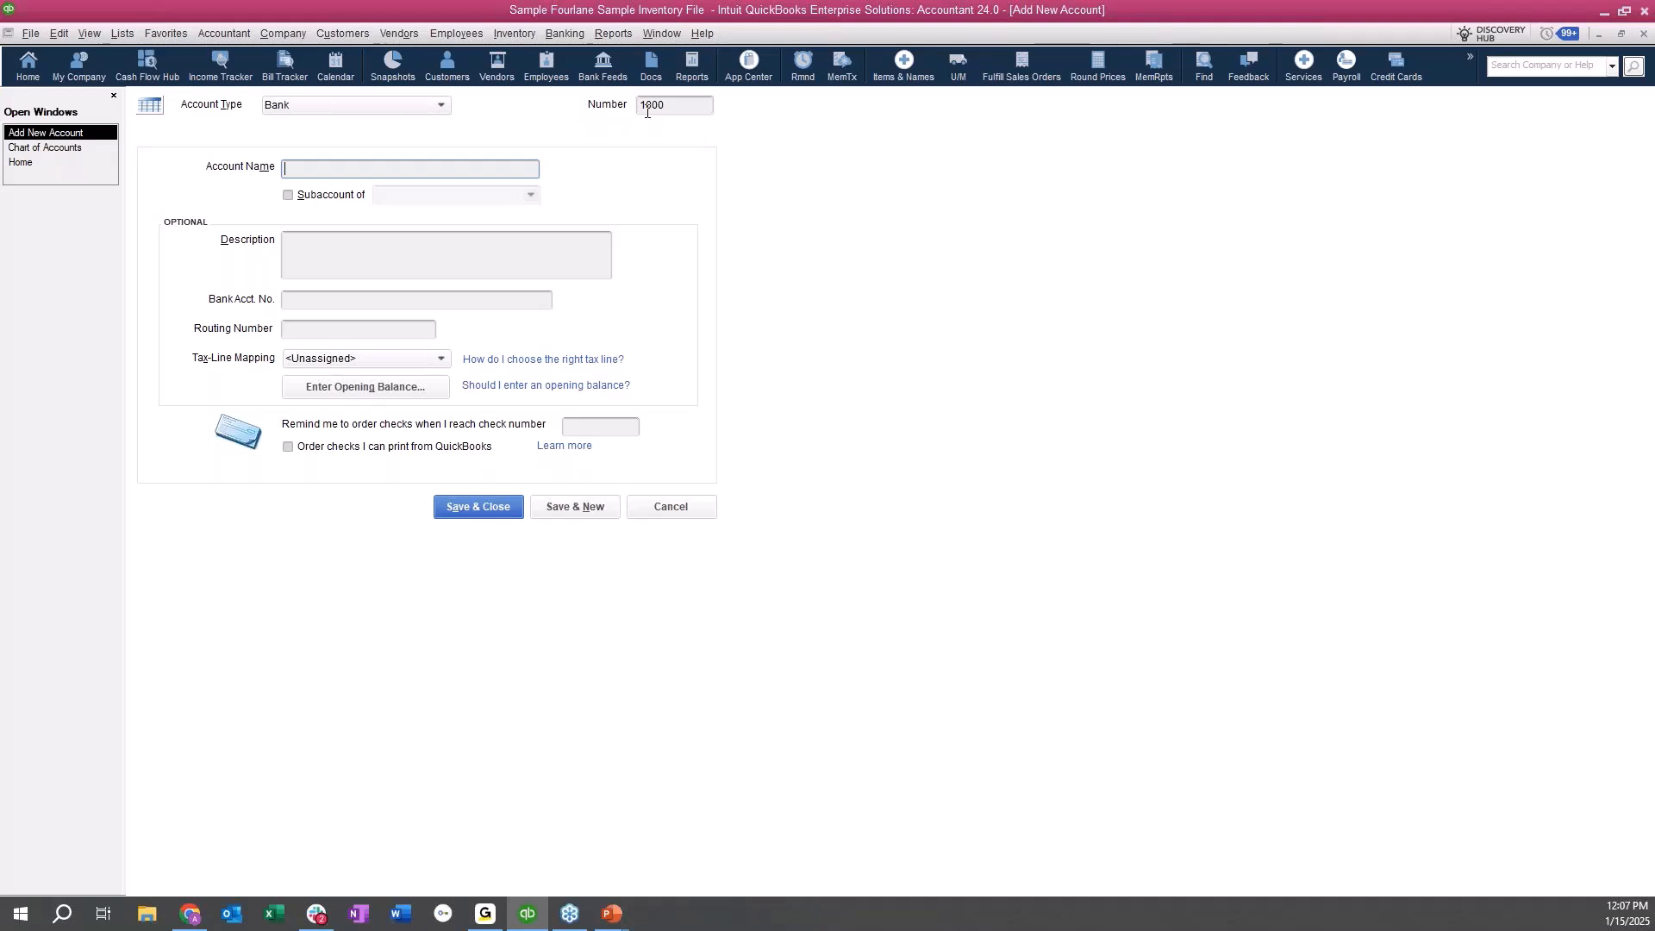
type("1000")
type(" Bank")
key("BackSpace")
key("BackSpace")
key("BackSpace")
key("BackSpace")
key("BackSpace")
key("BackSpace")
key("BackSpace")
key("BackSpace")
key("BackSpace")
type("Bank Account Test")
Make the new account a subaccount of 1110 Company Checking Account.
left_click(328, 197)
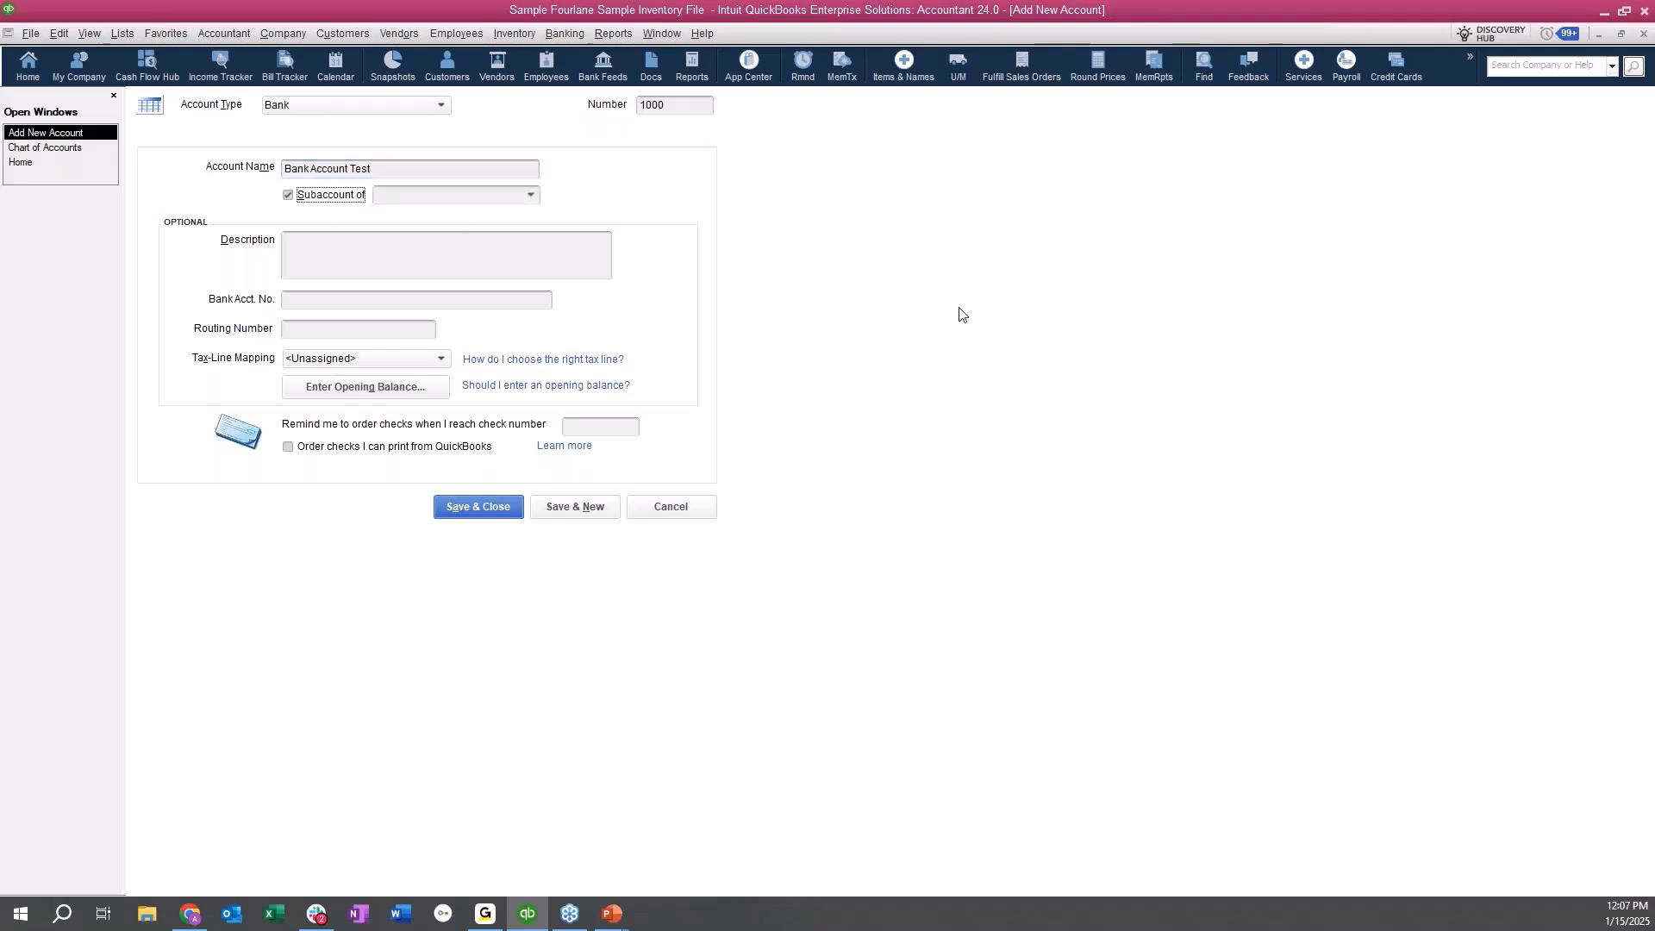
left_click(532, 196)
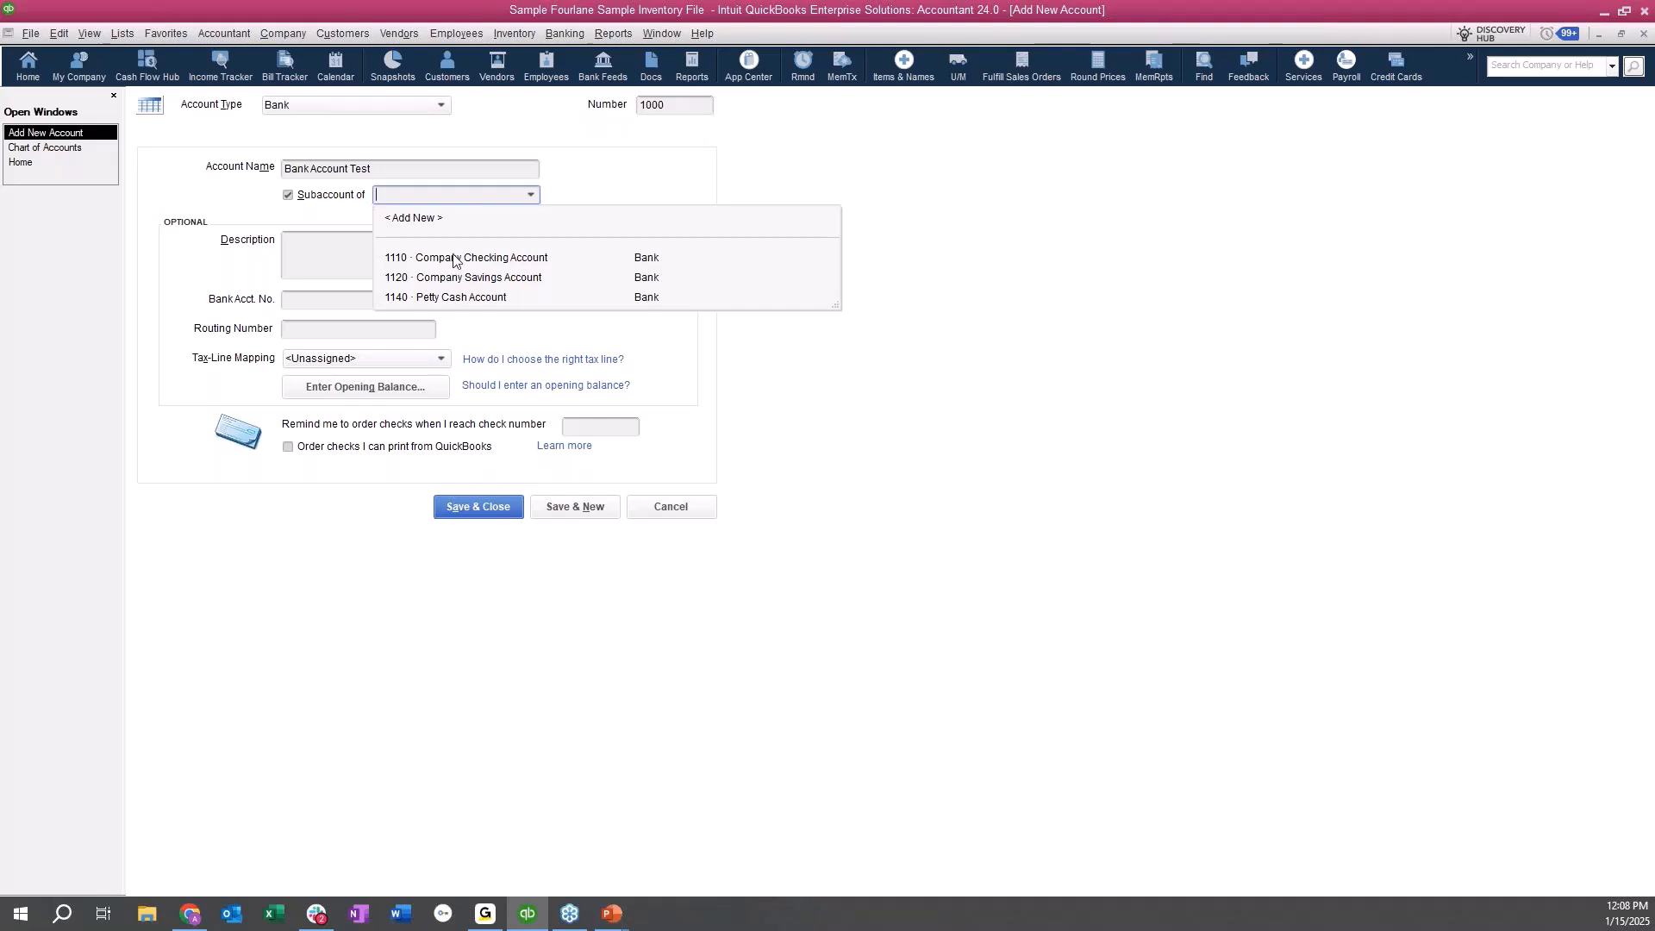
left_click(506, 259)
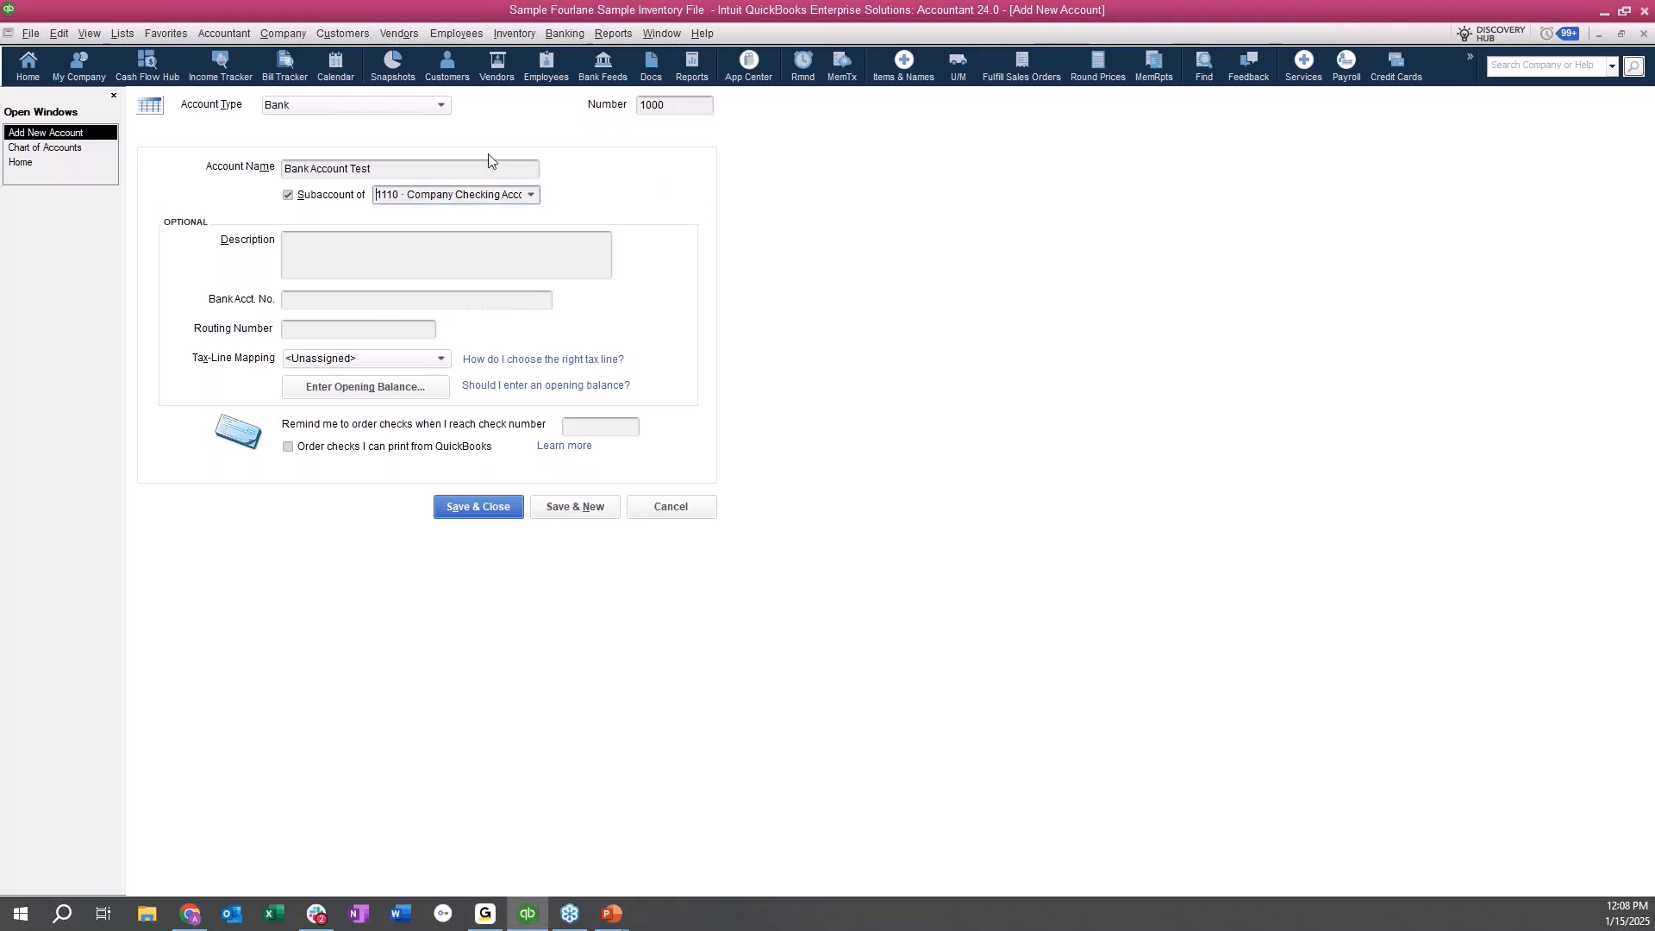
Change the account name to Bank Account Test1 and copy that name into the description.
left_click(415, 168)
type("1")
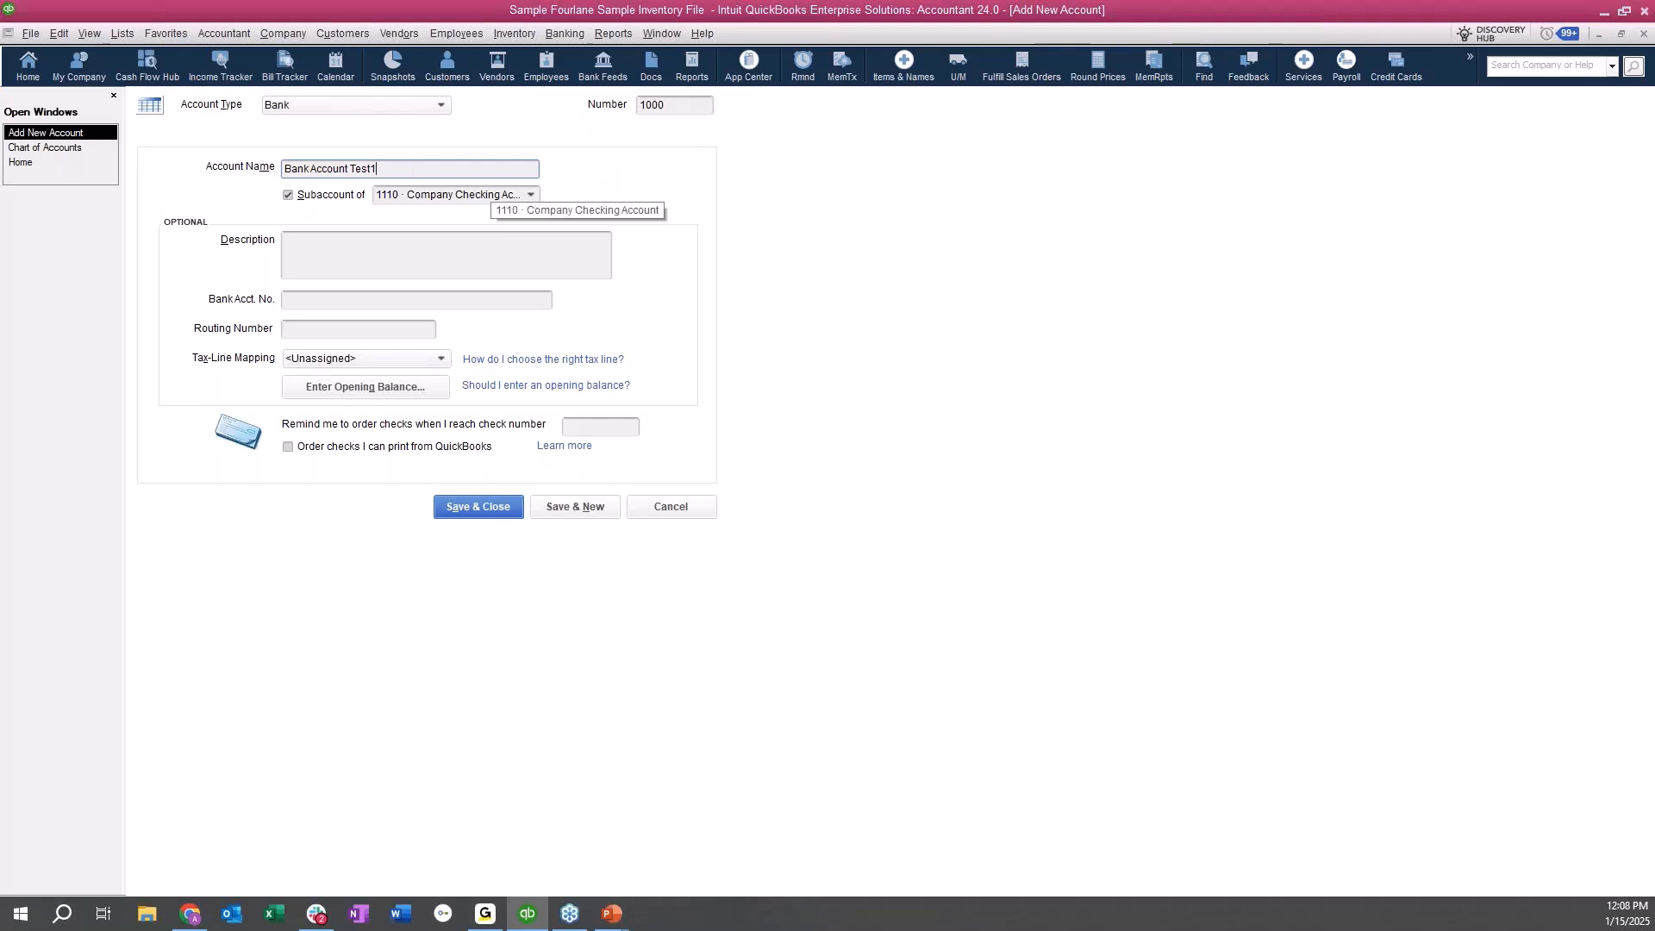
left_click(450, 256)
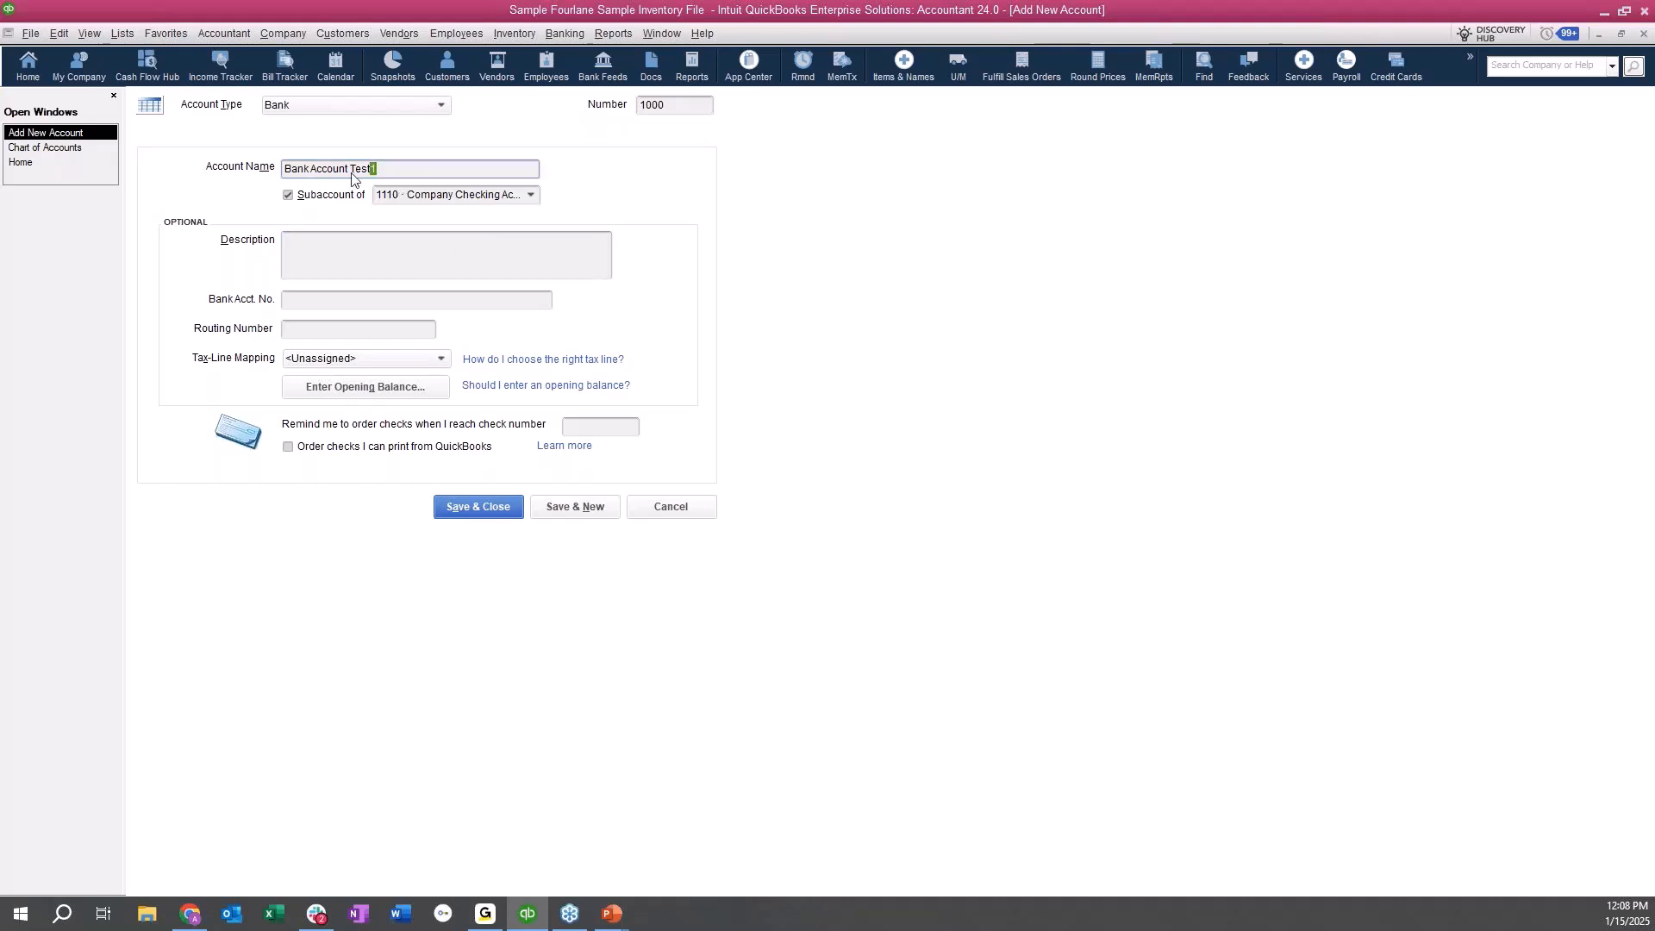
left_click_drag(401, 170, 268, 184)
key("ctrl+c")
left_click(316, 251)
key("ctrl+v")
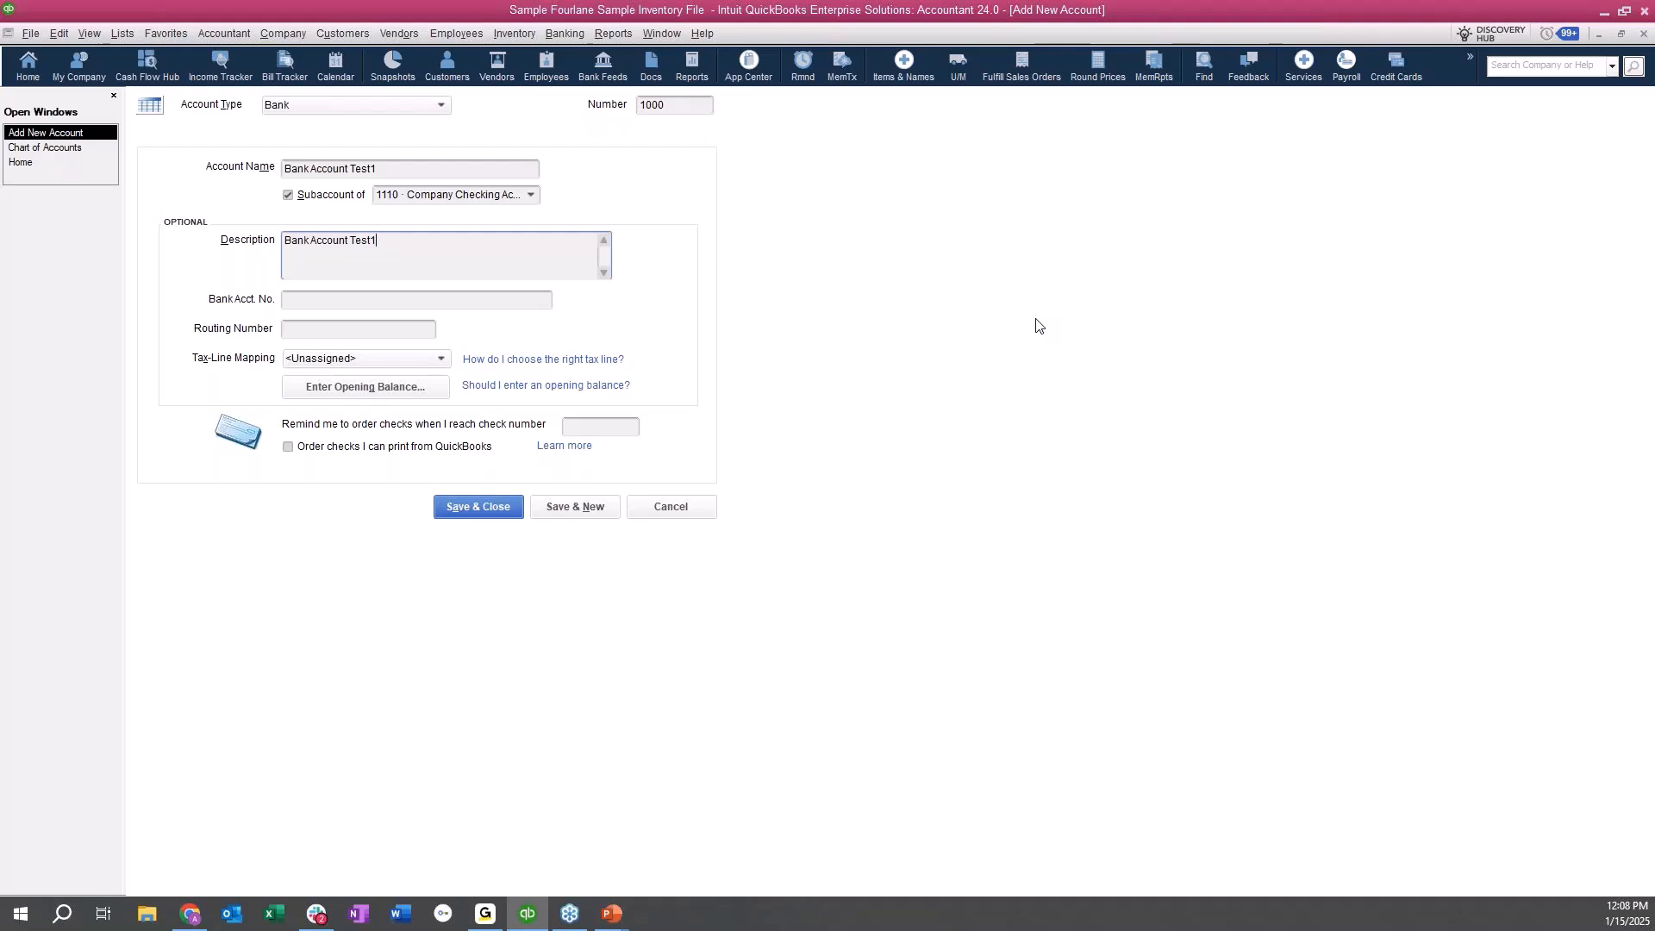
Look over the tax-line mapping choices and the opening balance form, leaving both without an entry.
left_click(465, 300)
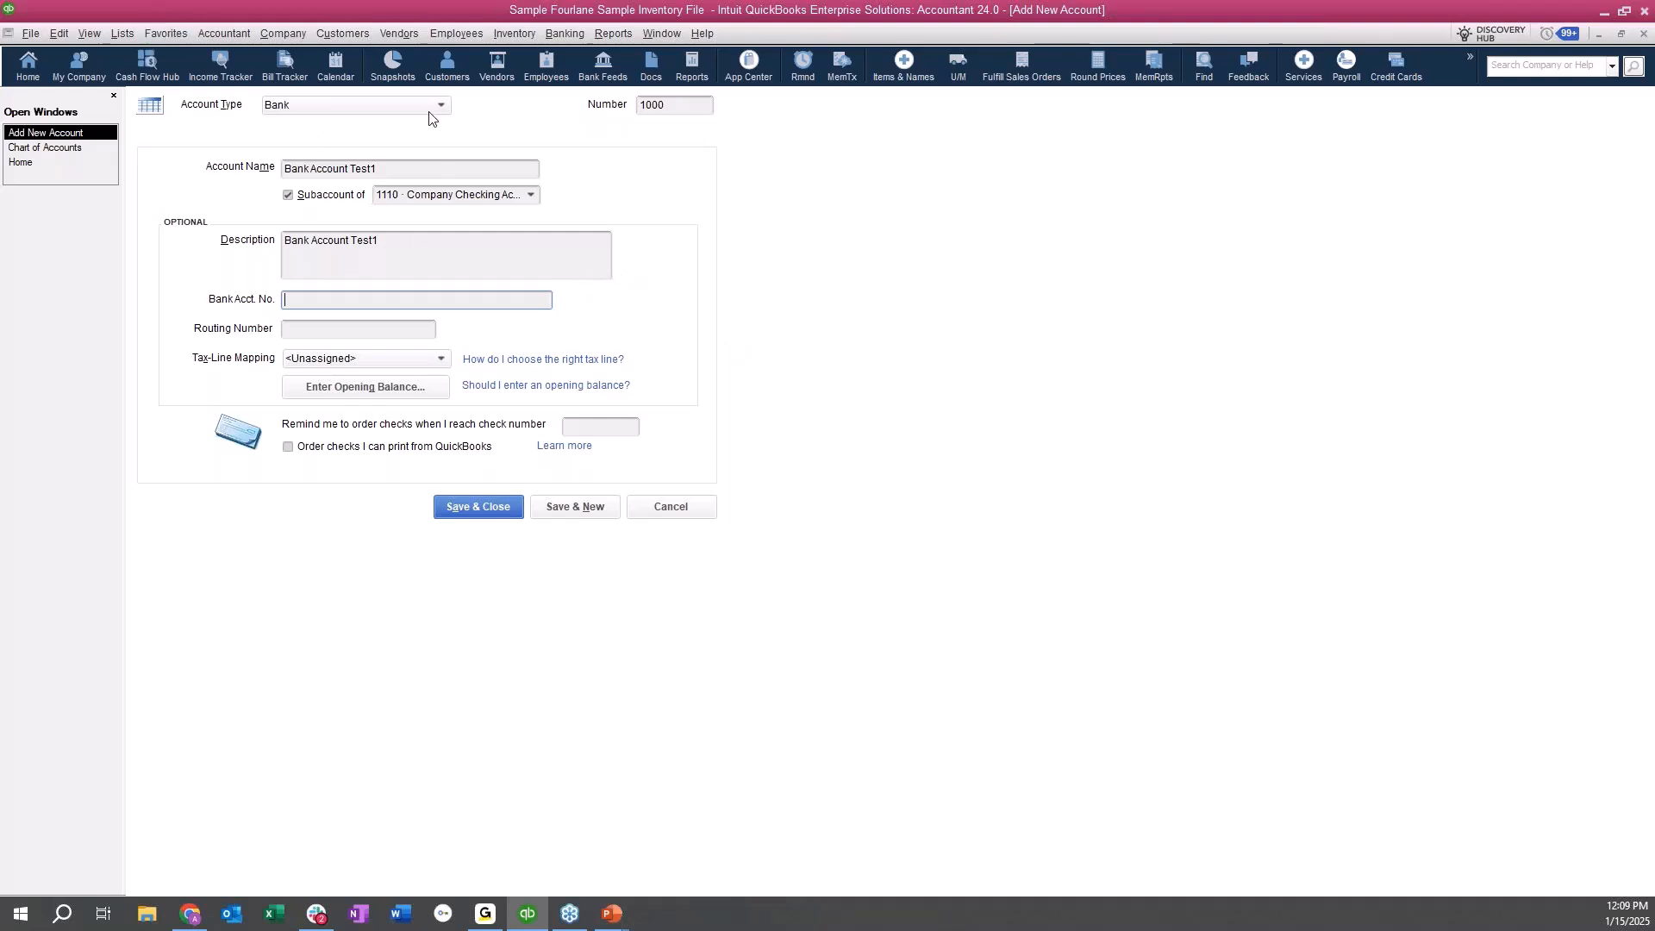
left_click(379, 358)
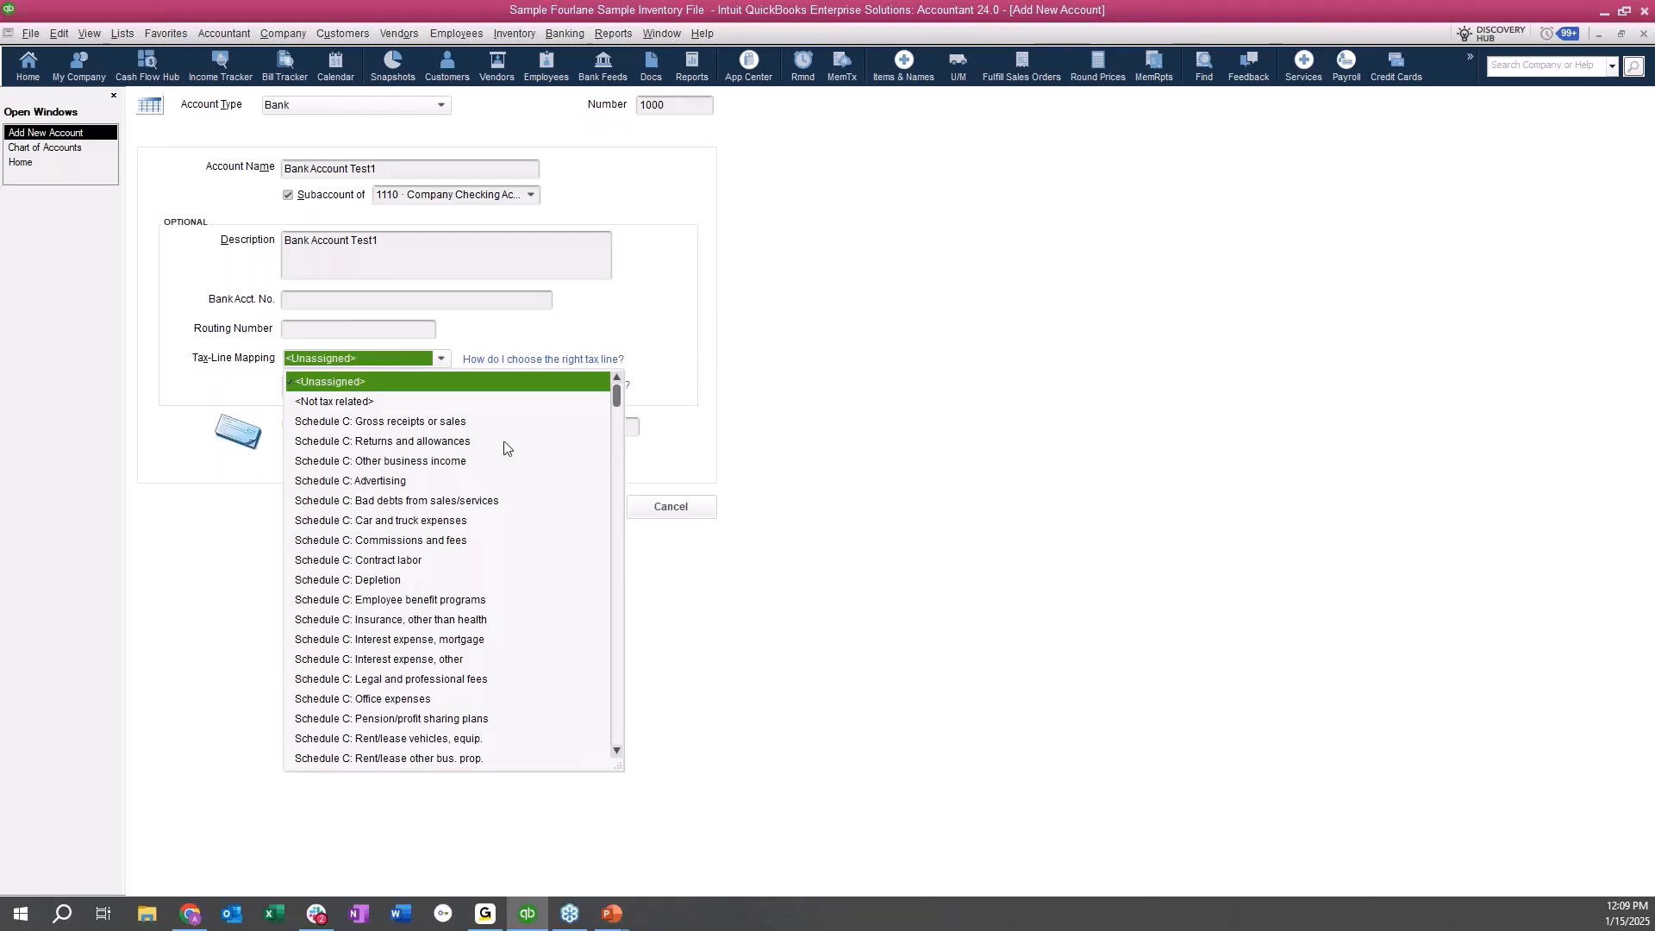
left_click(784, 335)
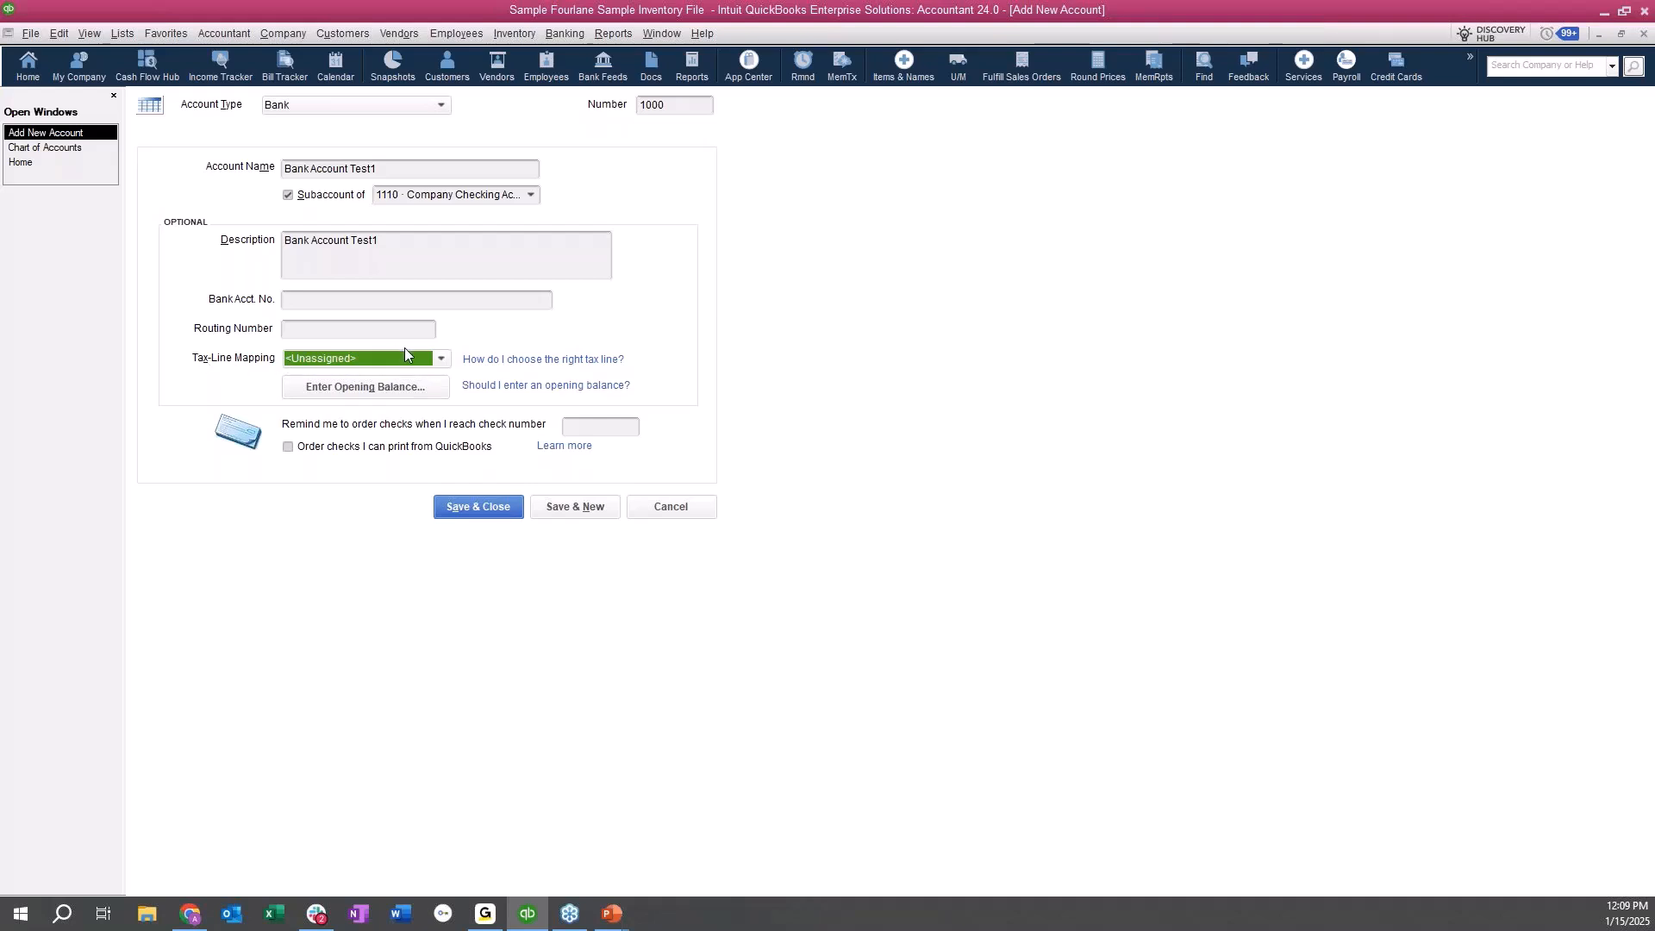
left_click(408, 396)
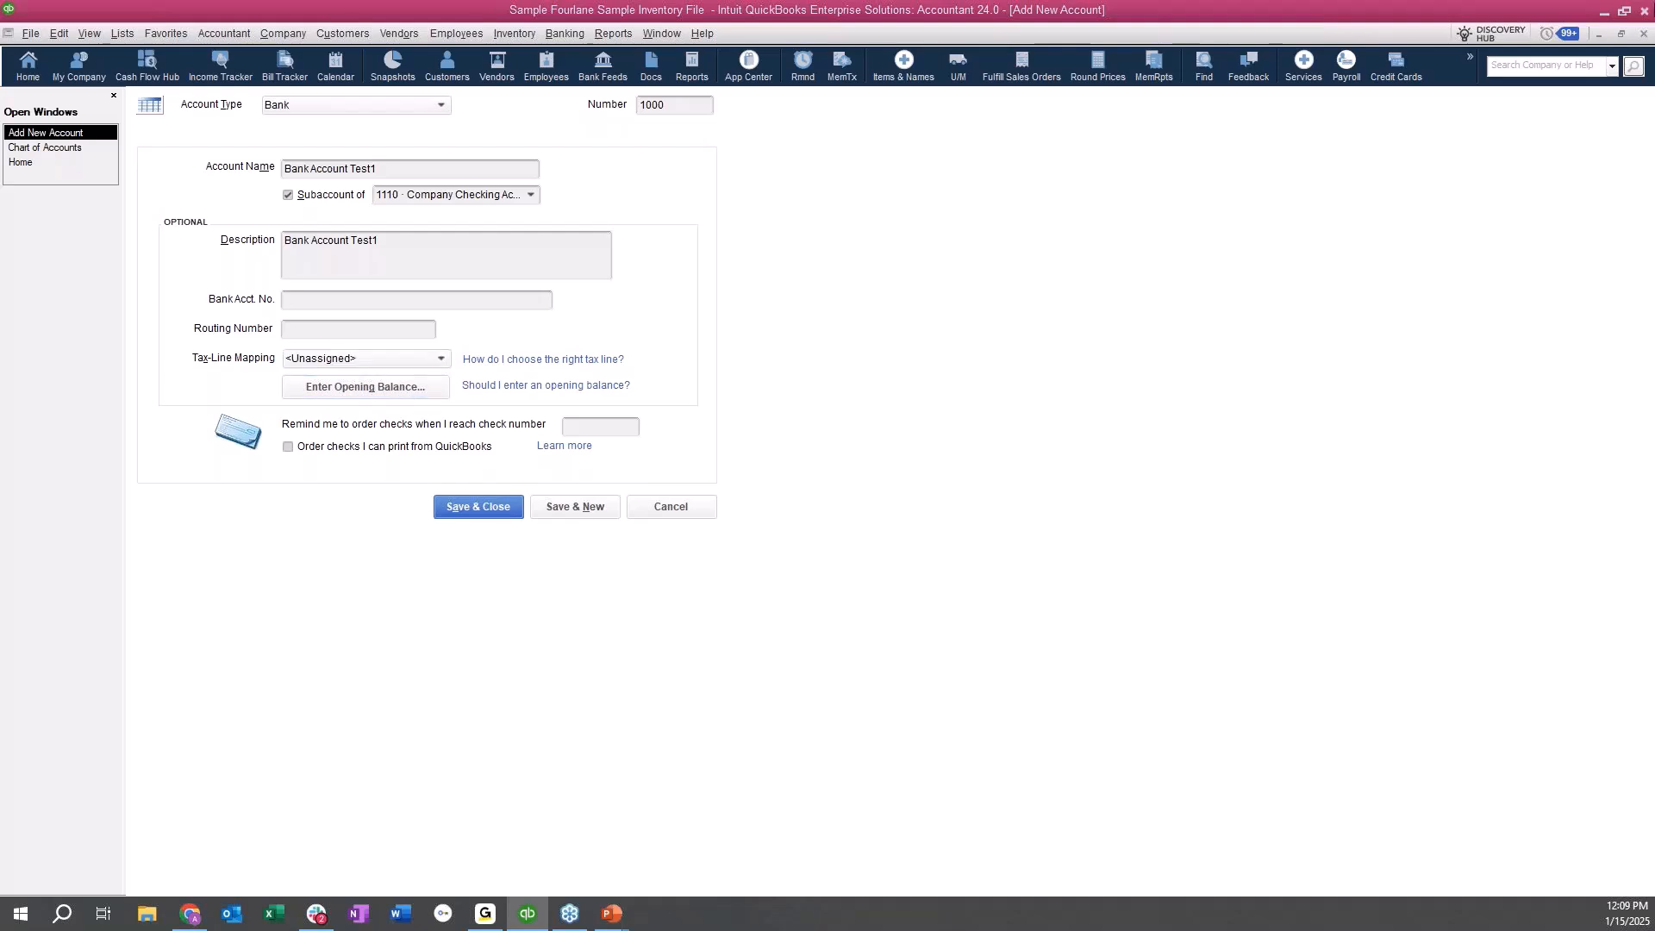
left_click_drag(1654, 157, 894, 226)
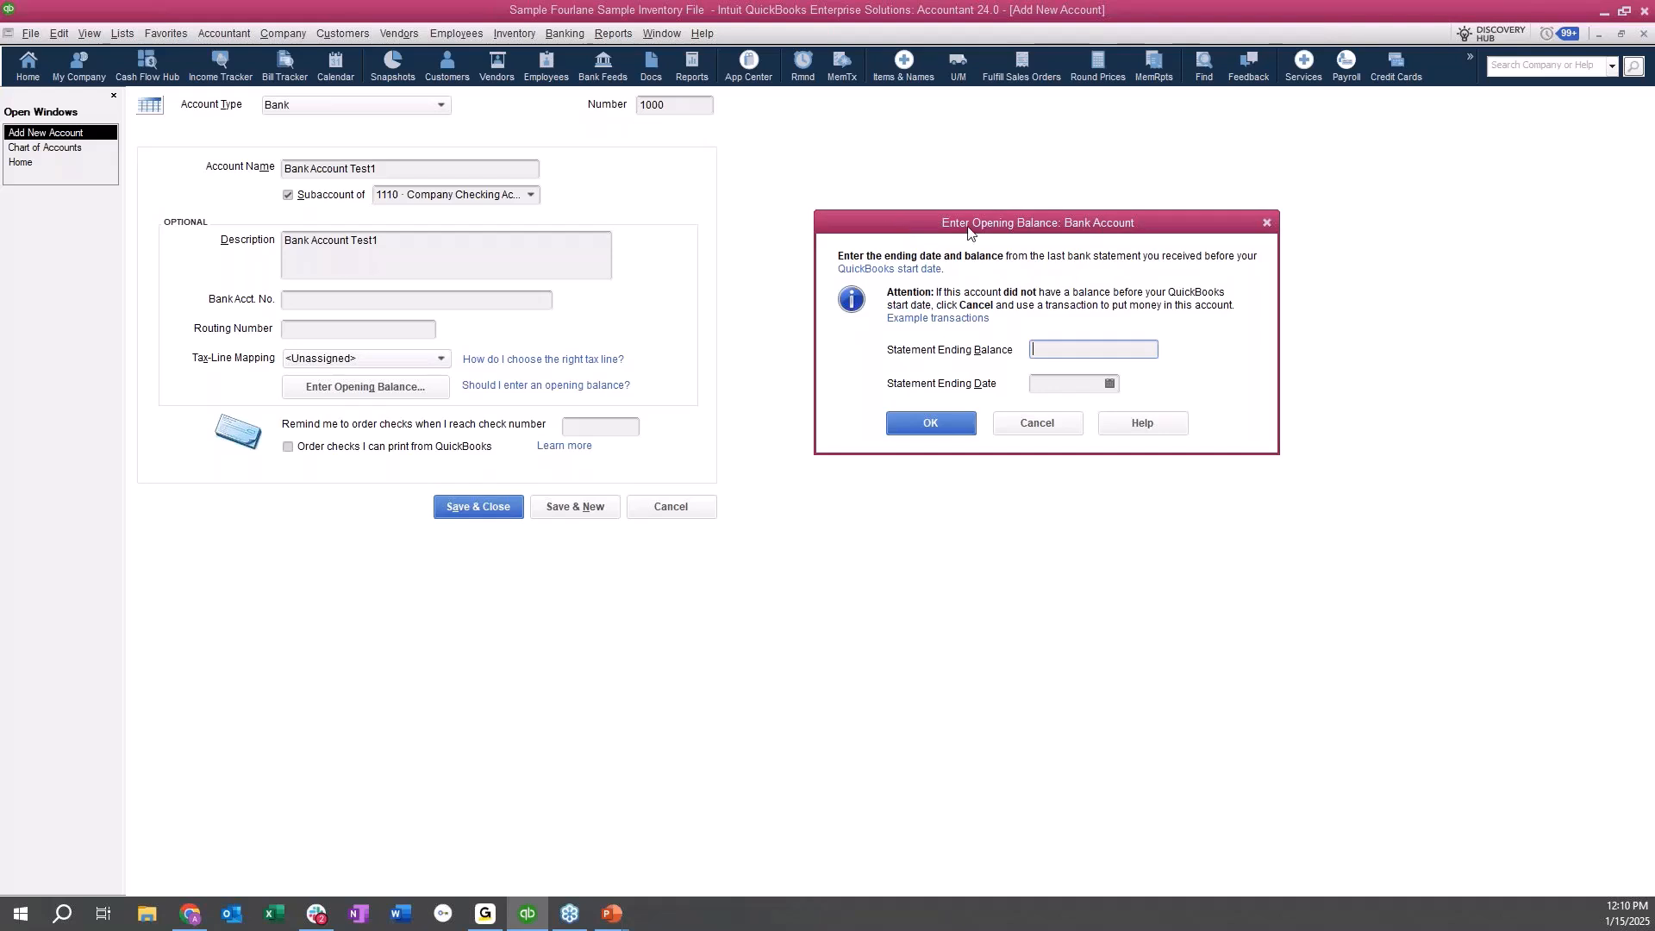
left_click(1039, 424)
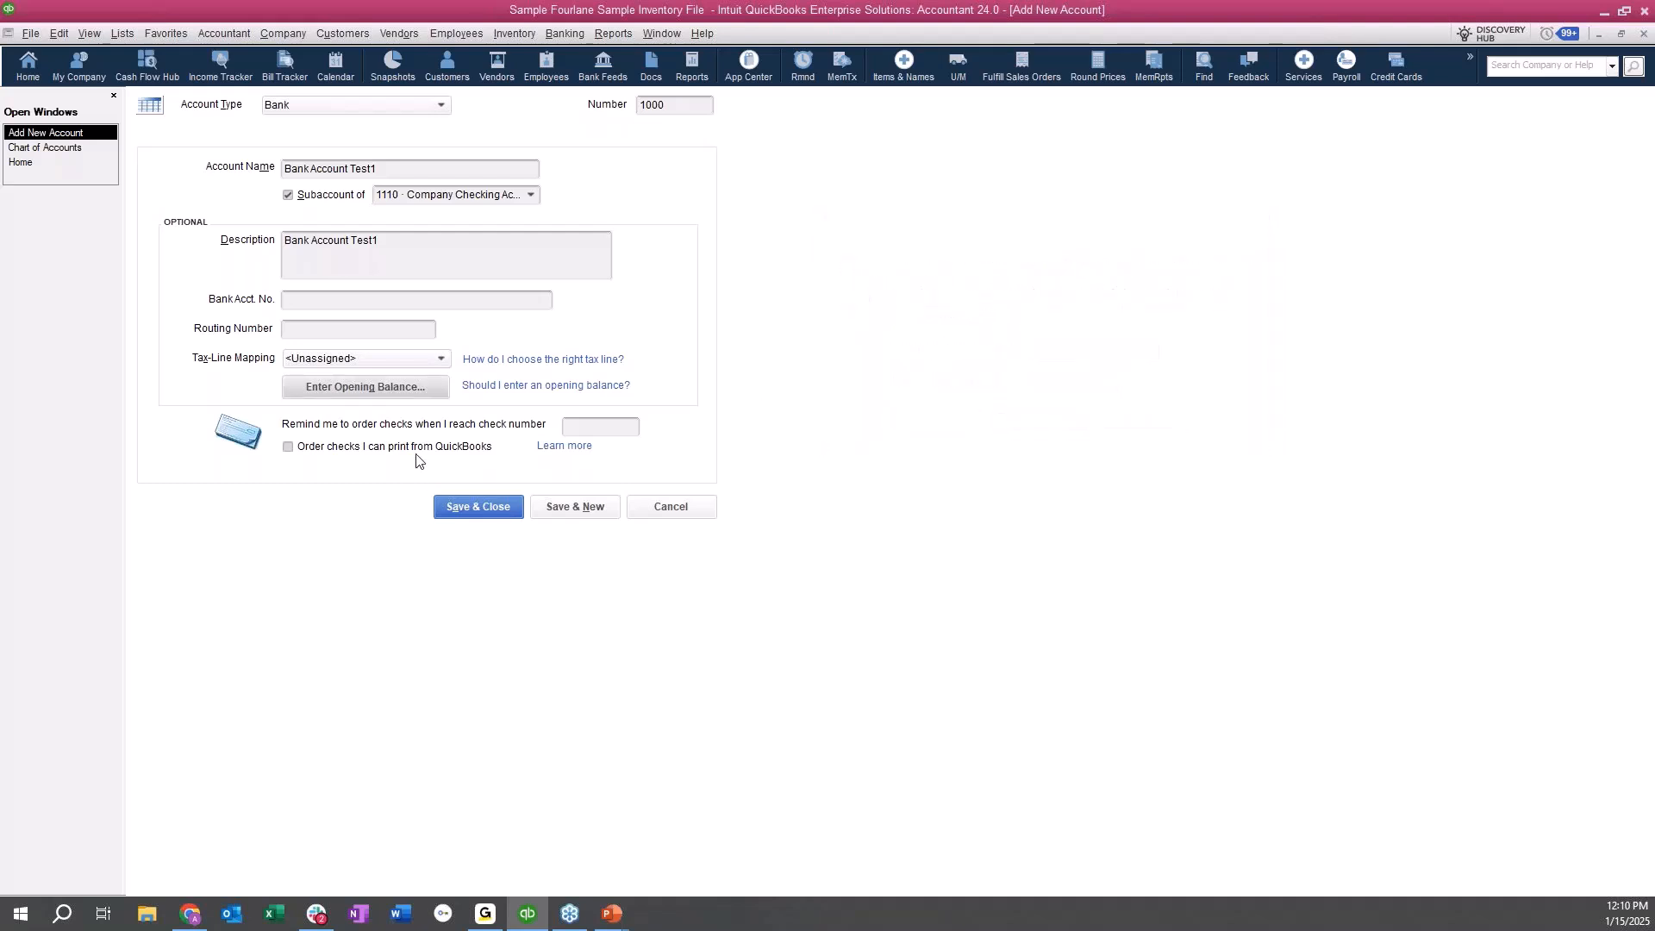
Set the check-order reminder to check number 5000 and save the account, dismissing the bank feed setup.
left_click(623, 430)
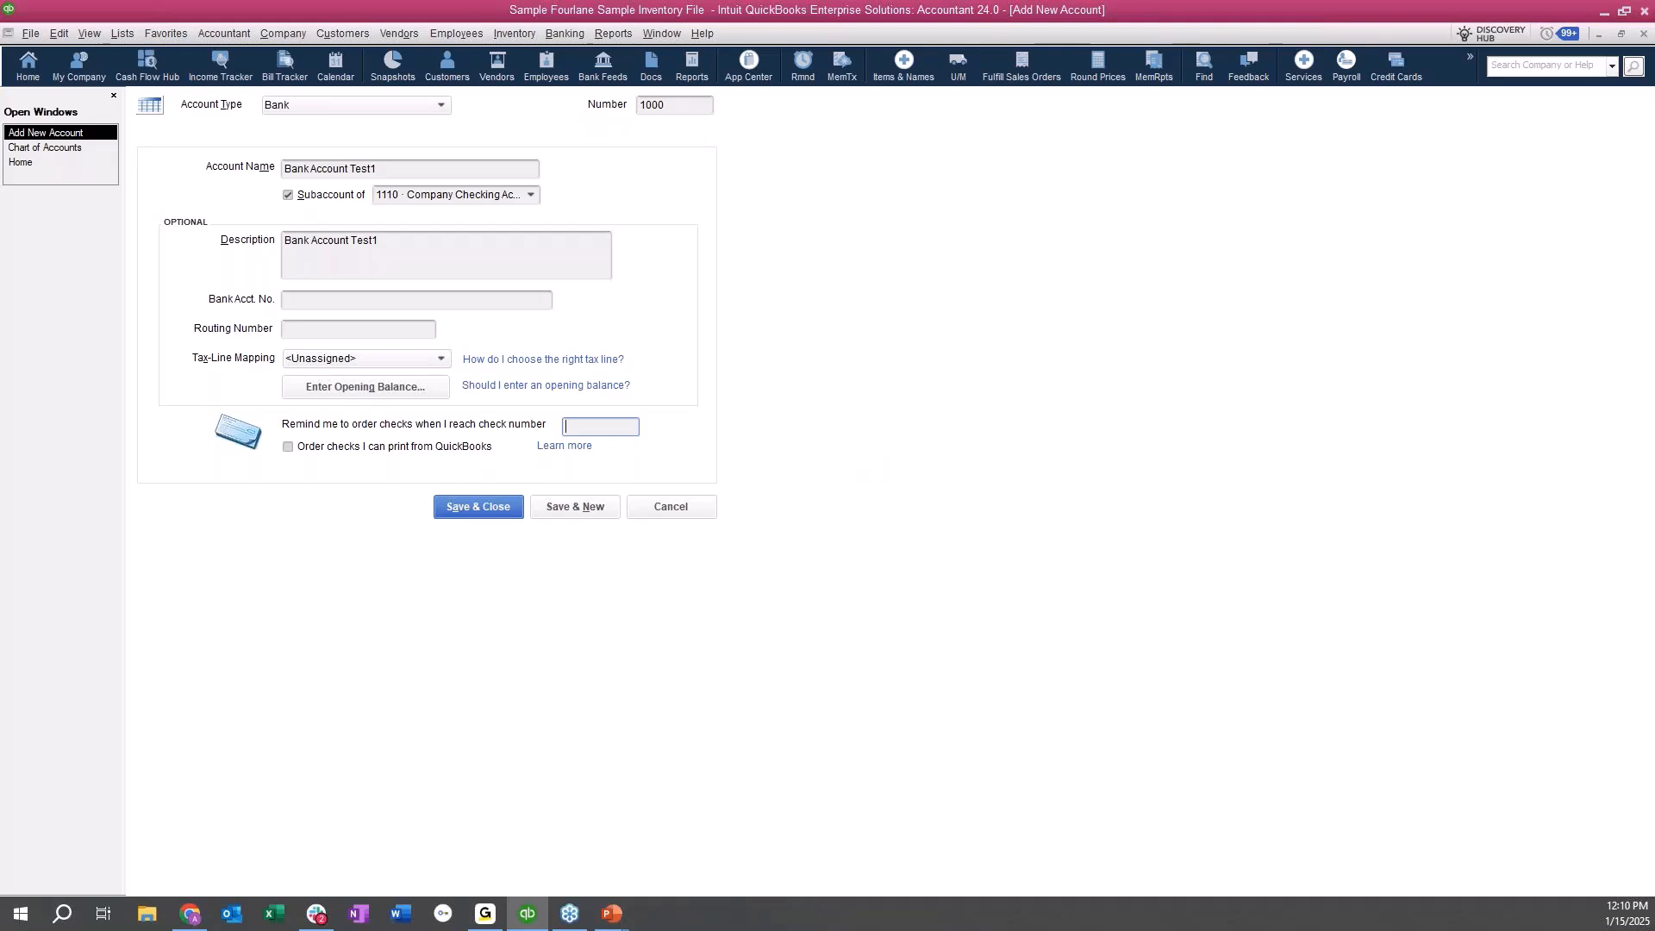
type("5000")
key("Tab")
left_click(488, 506)
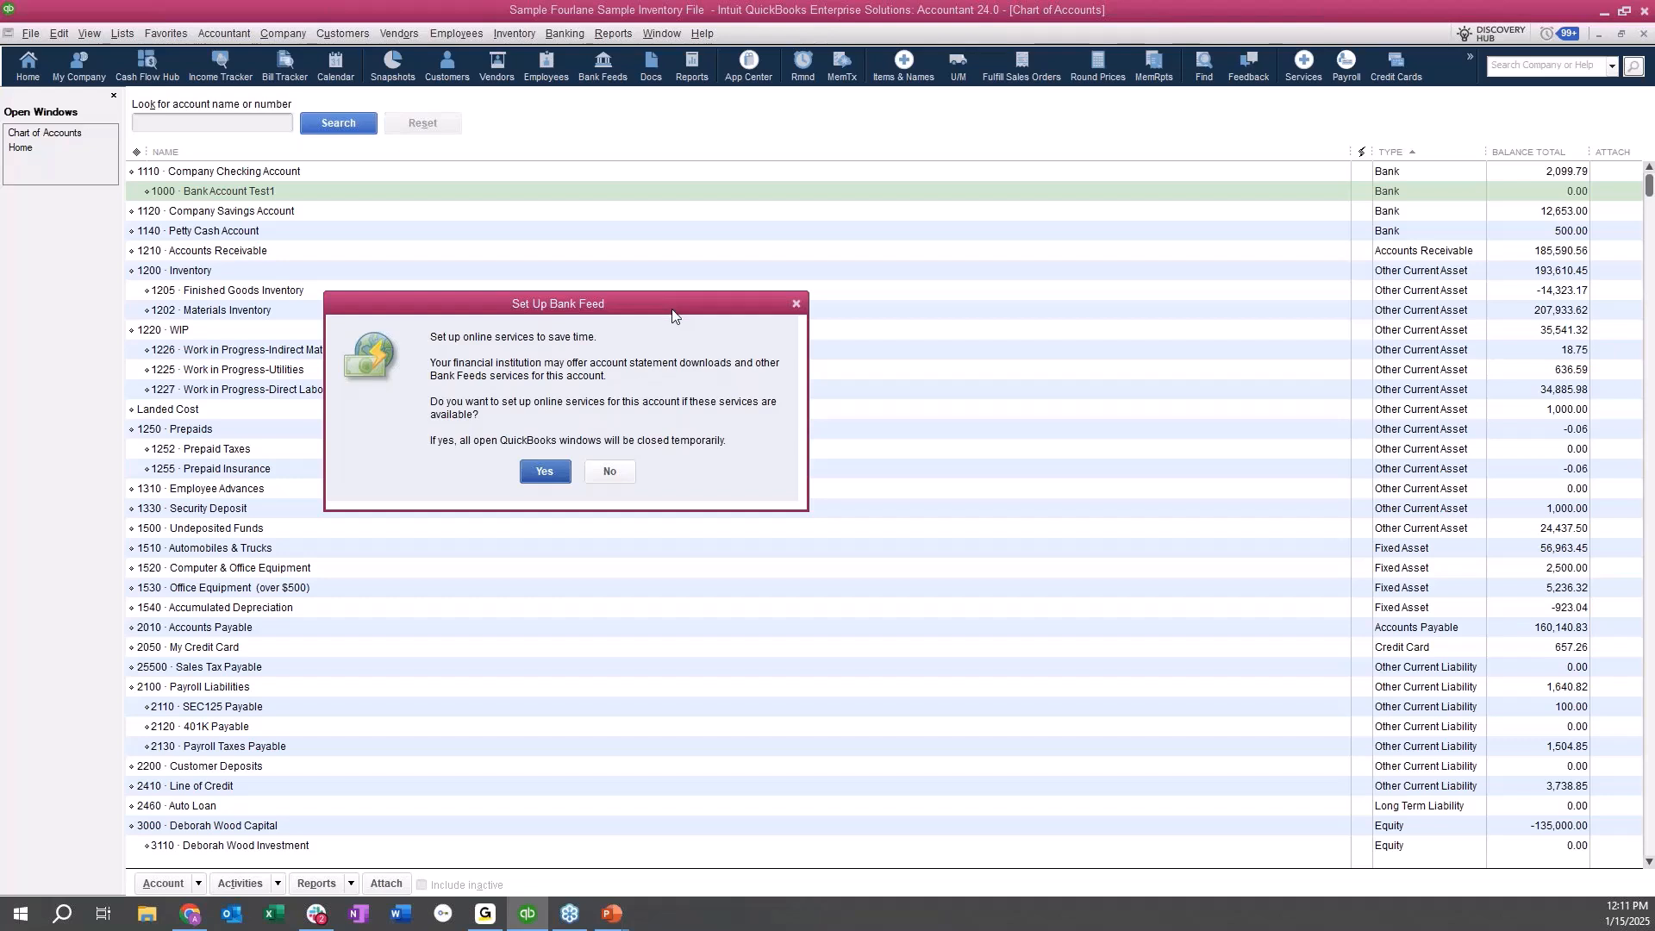
left_click_drag(673, 315, 763, 314)
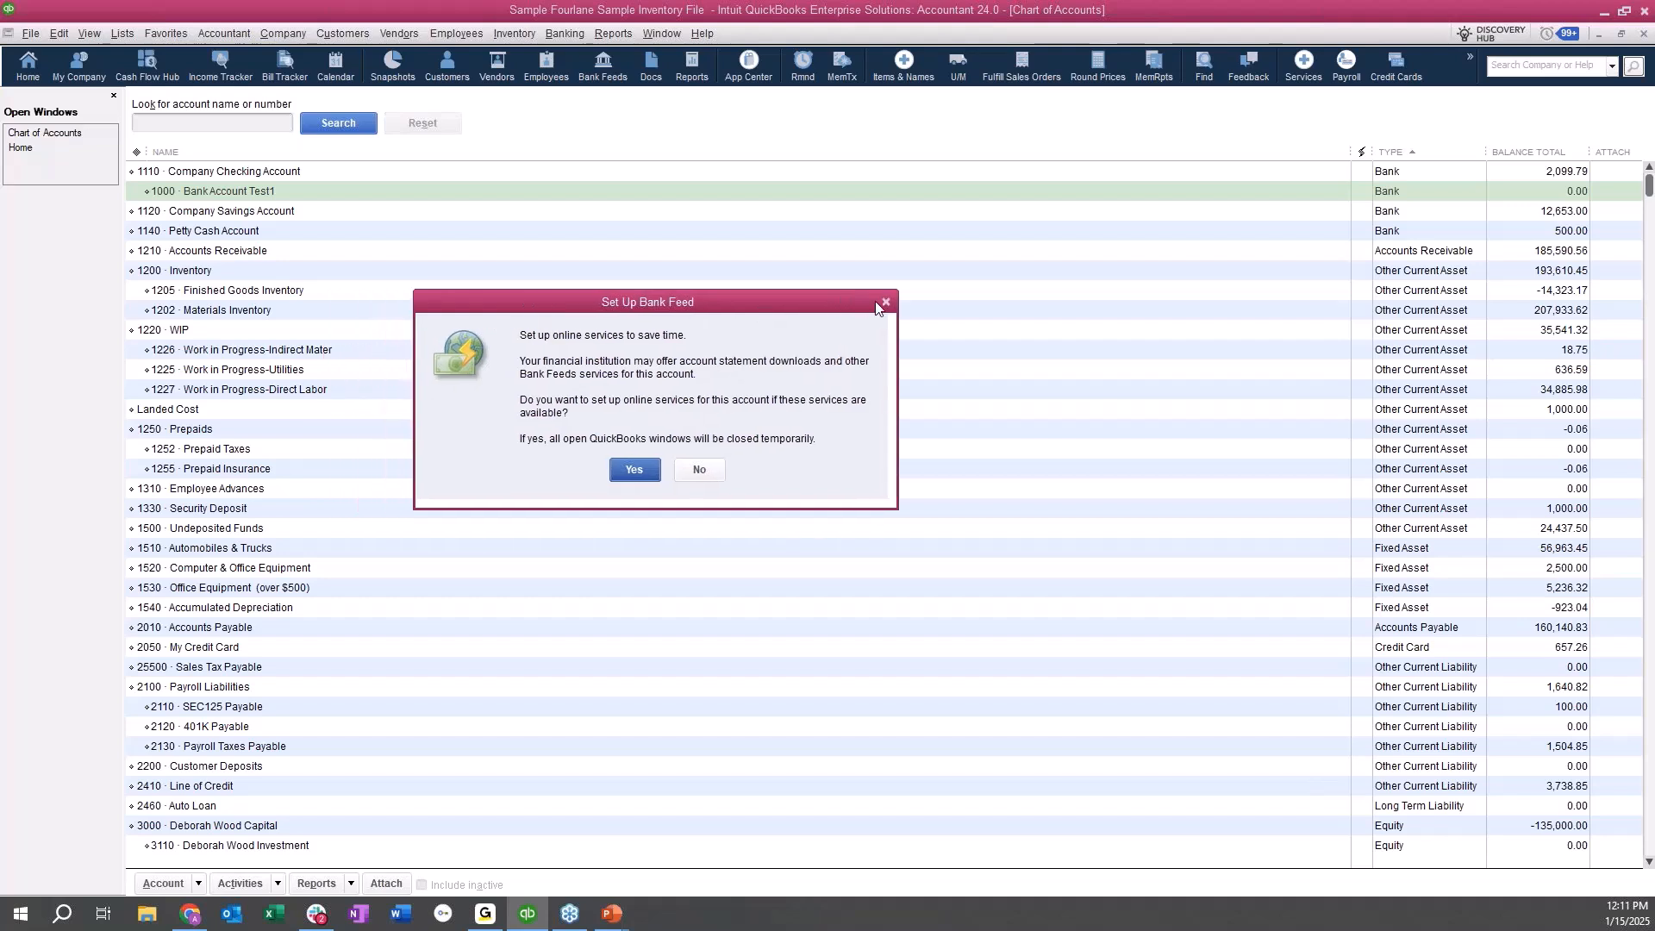
left_click(885, 303)
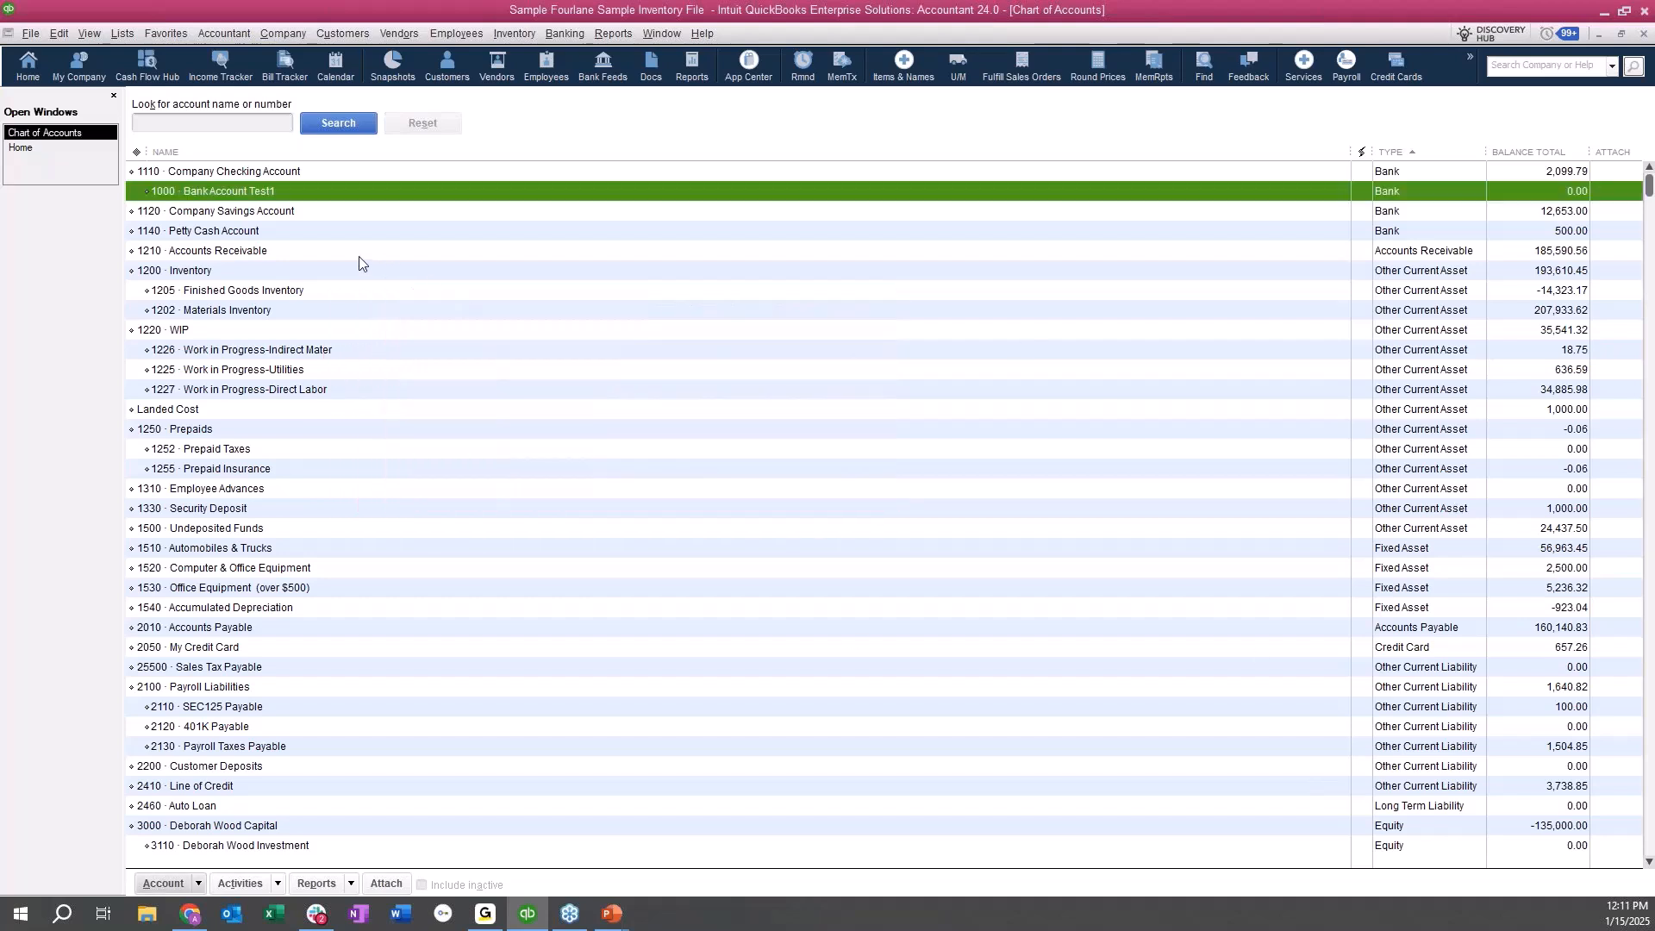
Edit Bank Account Test1 so it is no longer a subaccount, and save it.
left_click(249, 173)
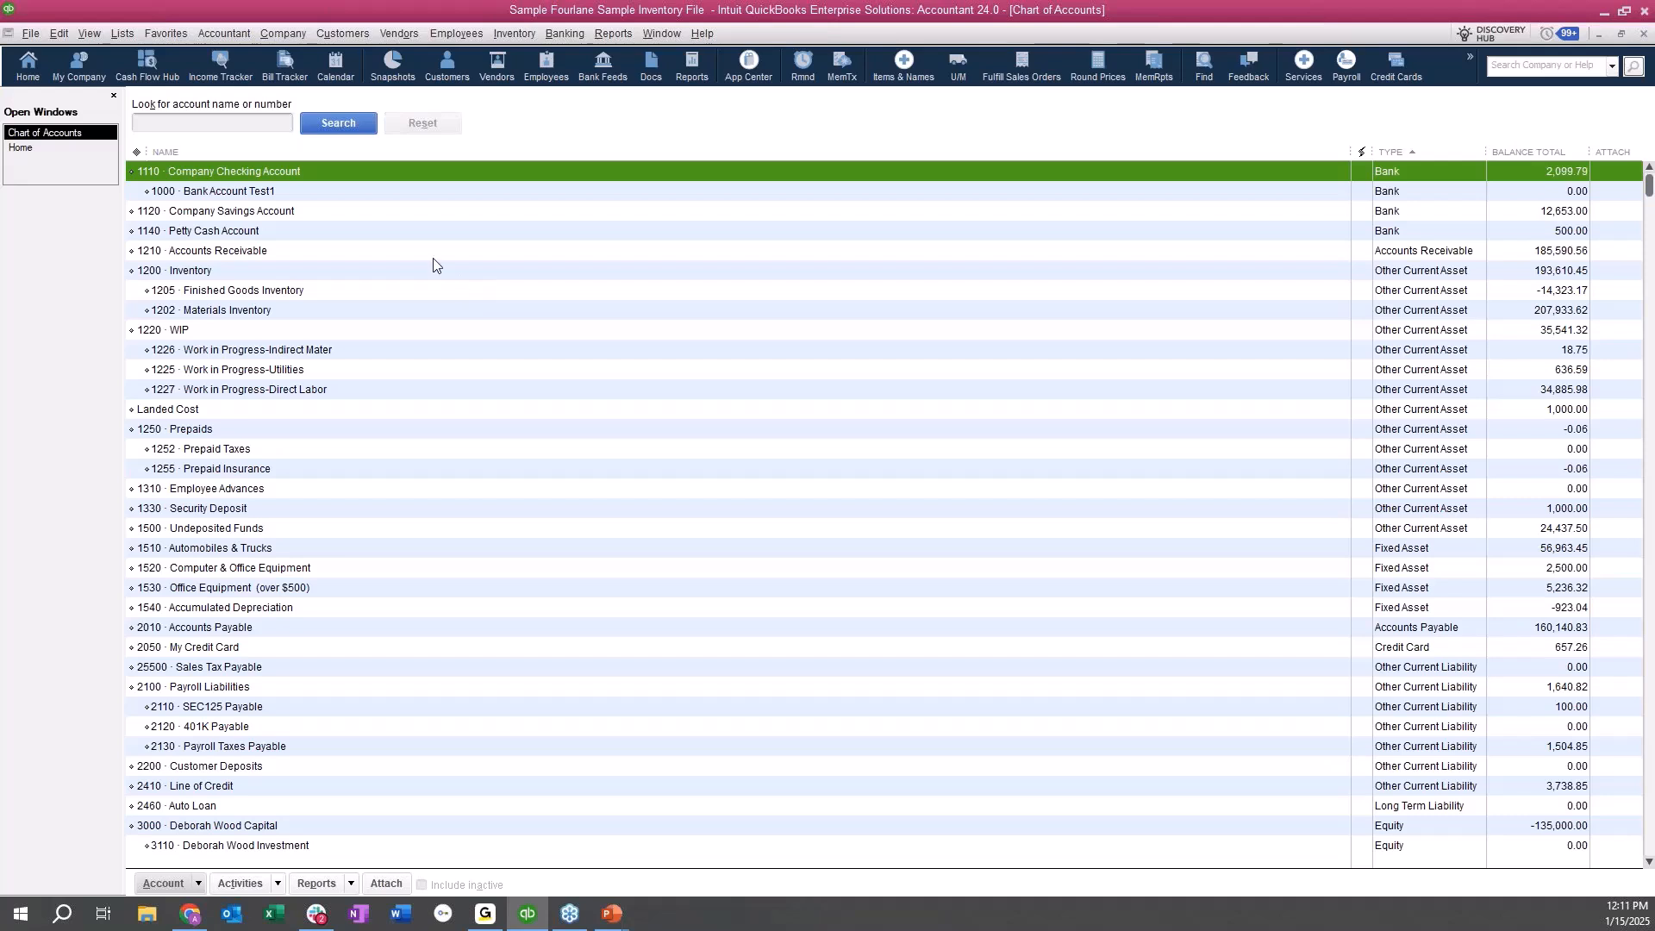
left_click(362, 193)
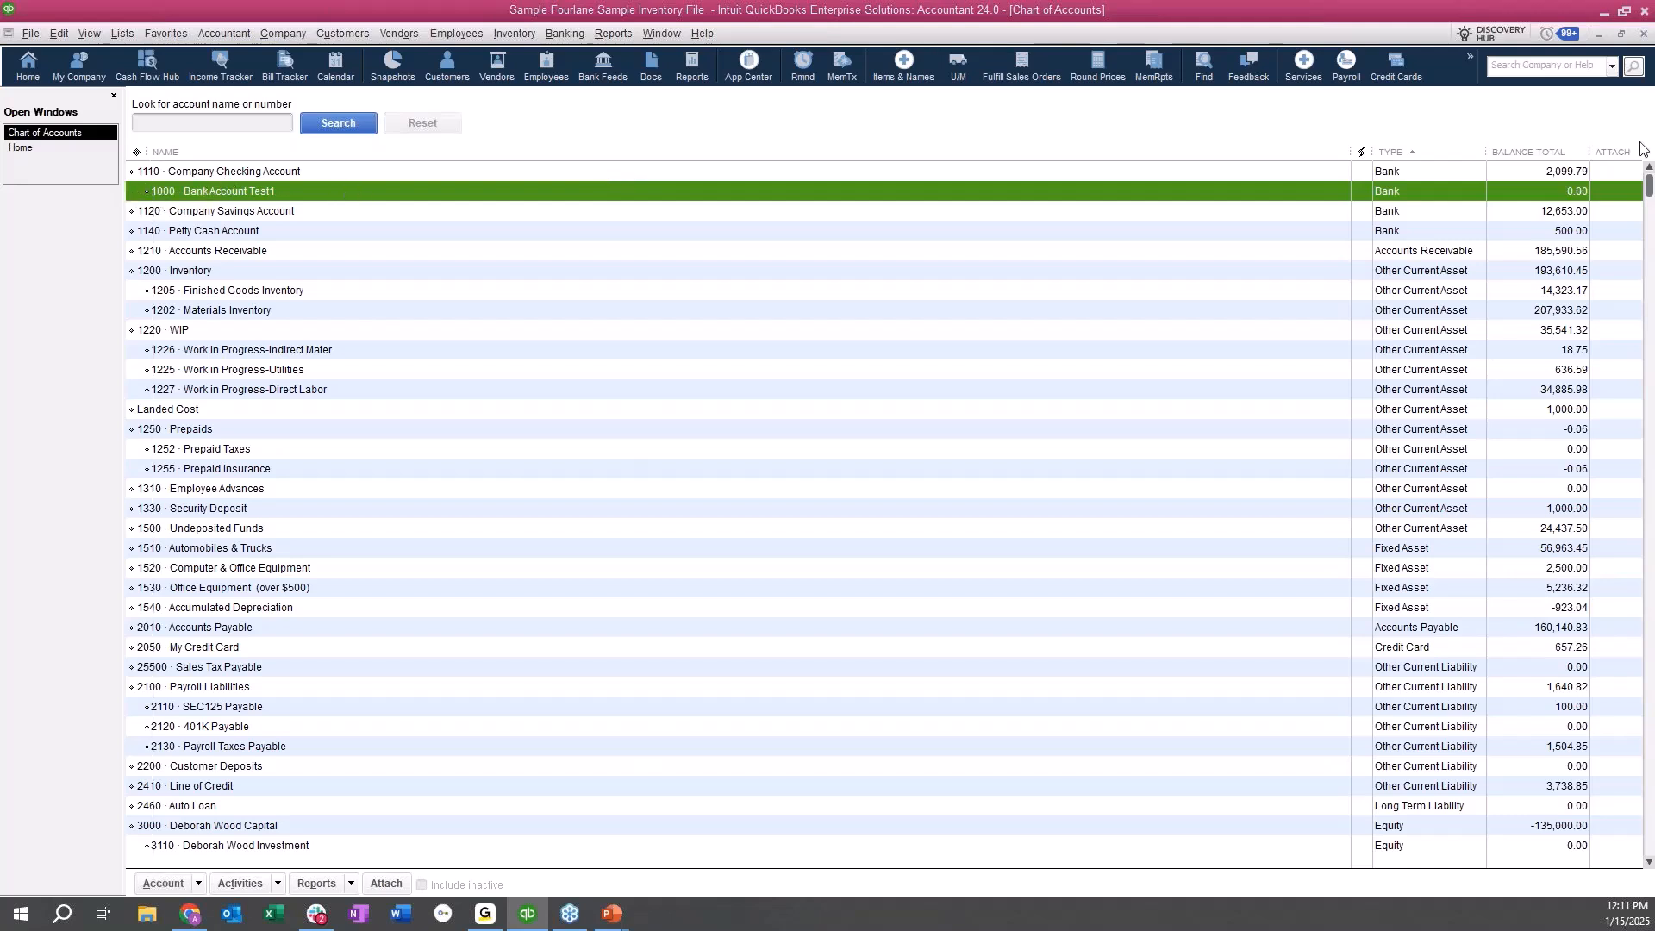
double_click(358, 190)
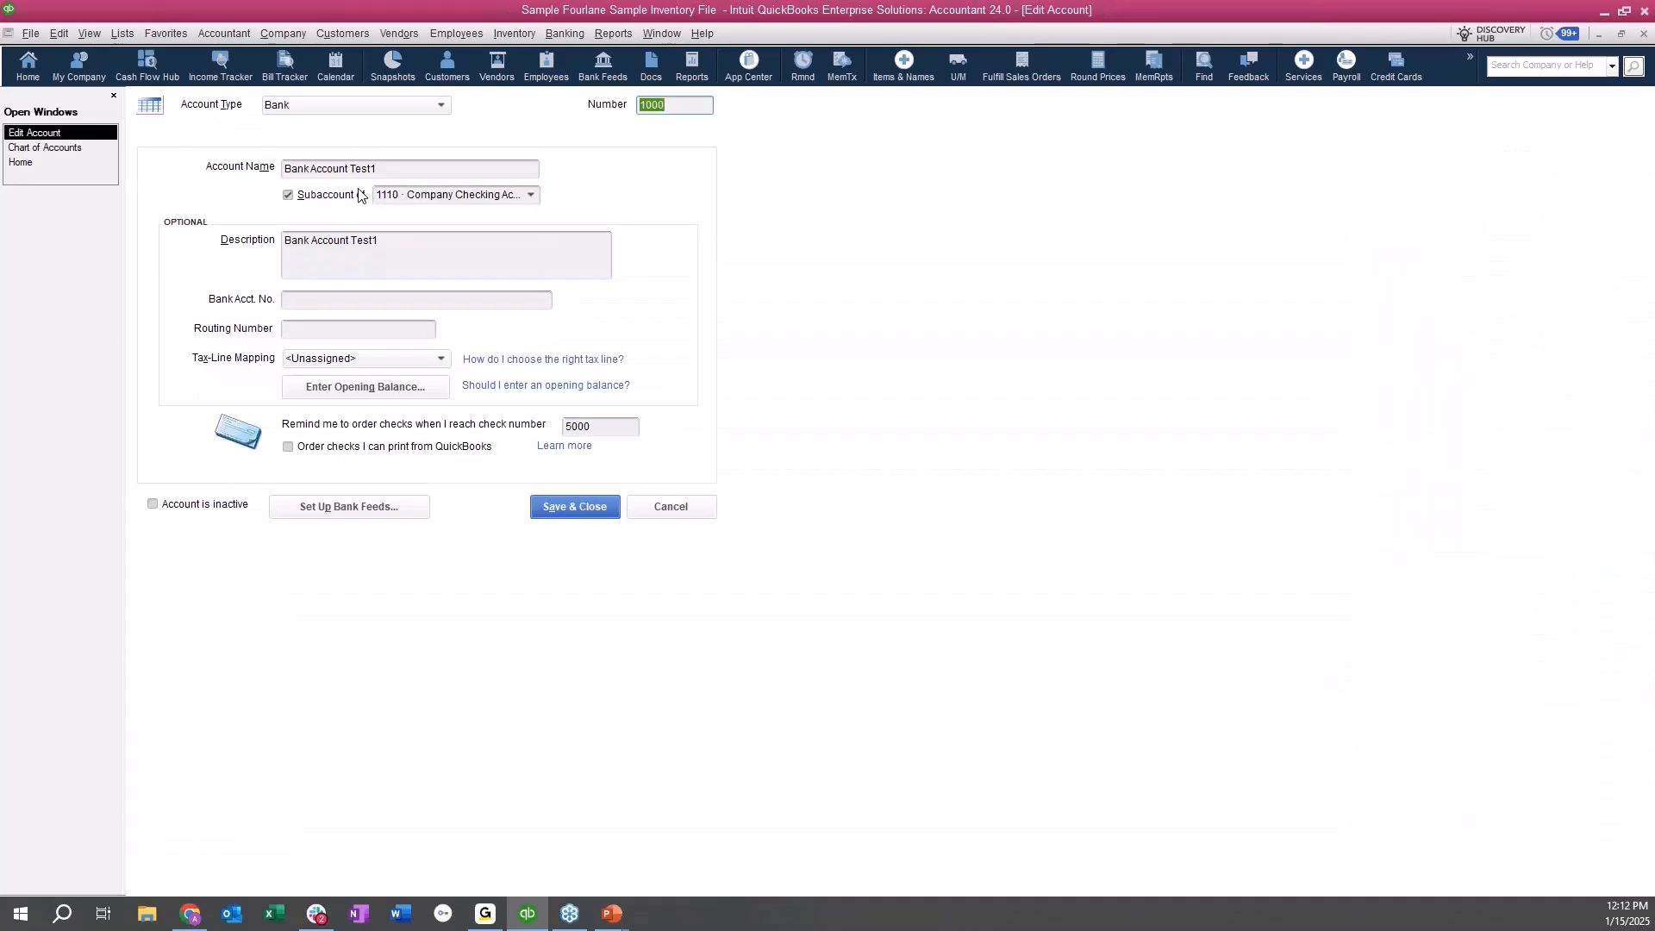
left_click(325, 196)
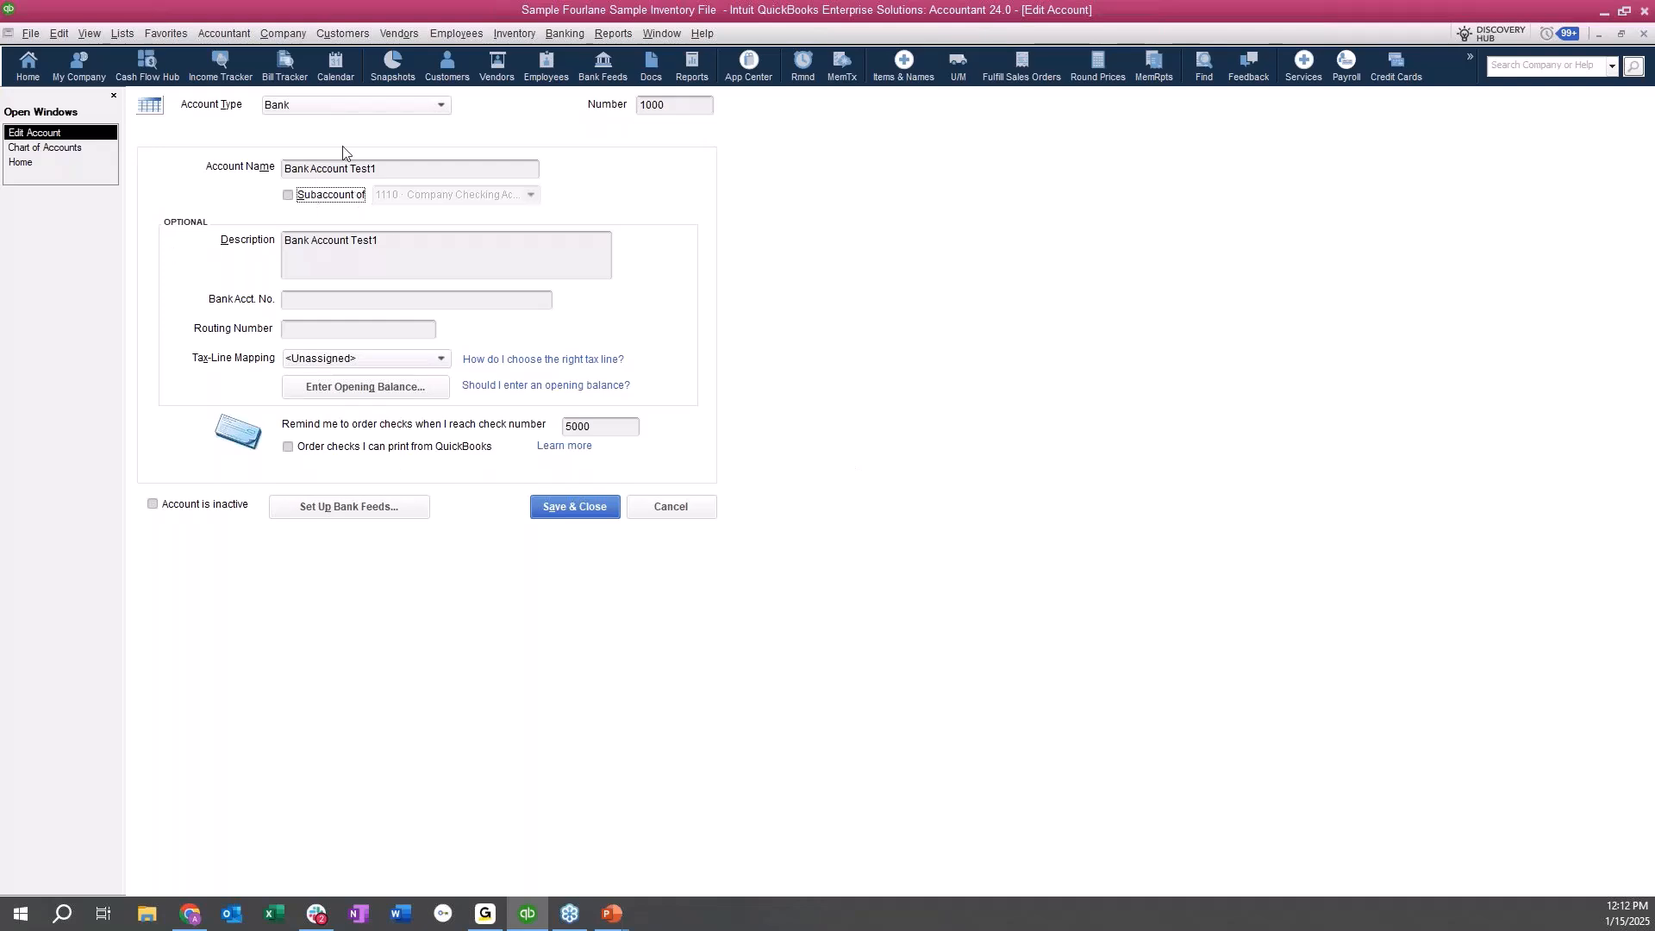
left_click(573, 511)
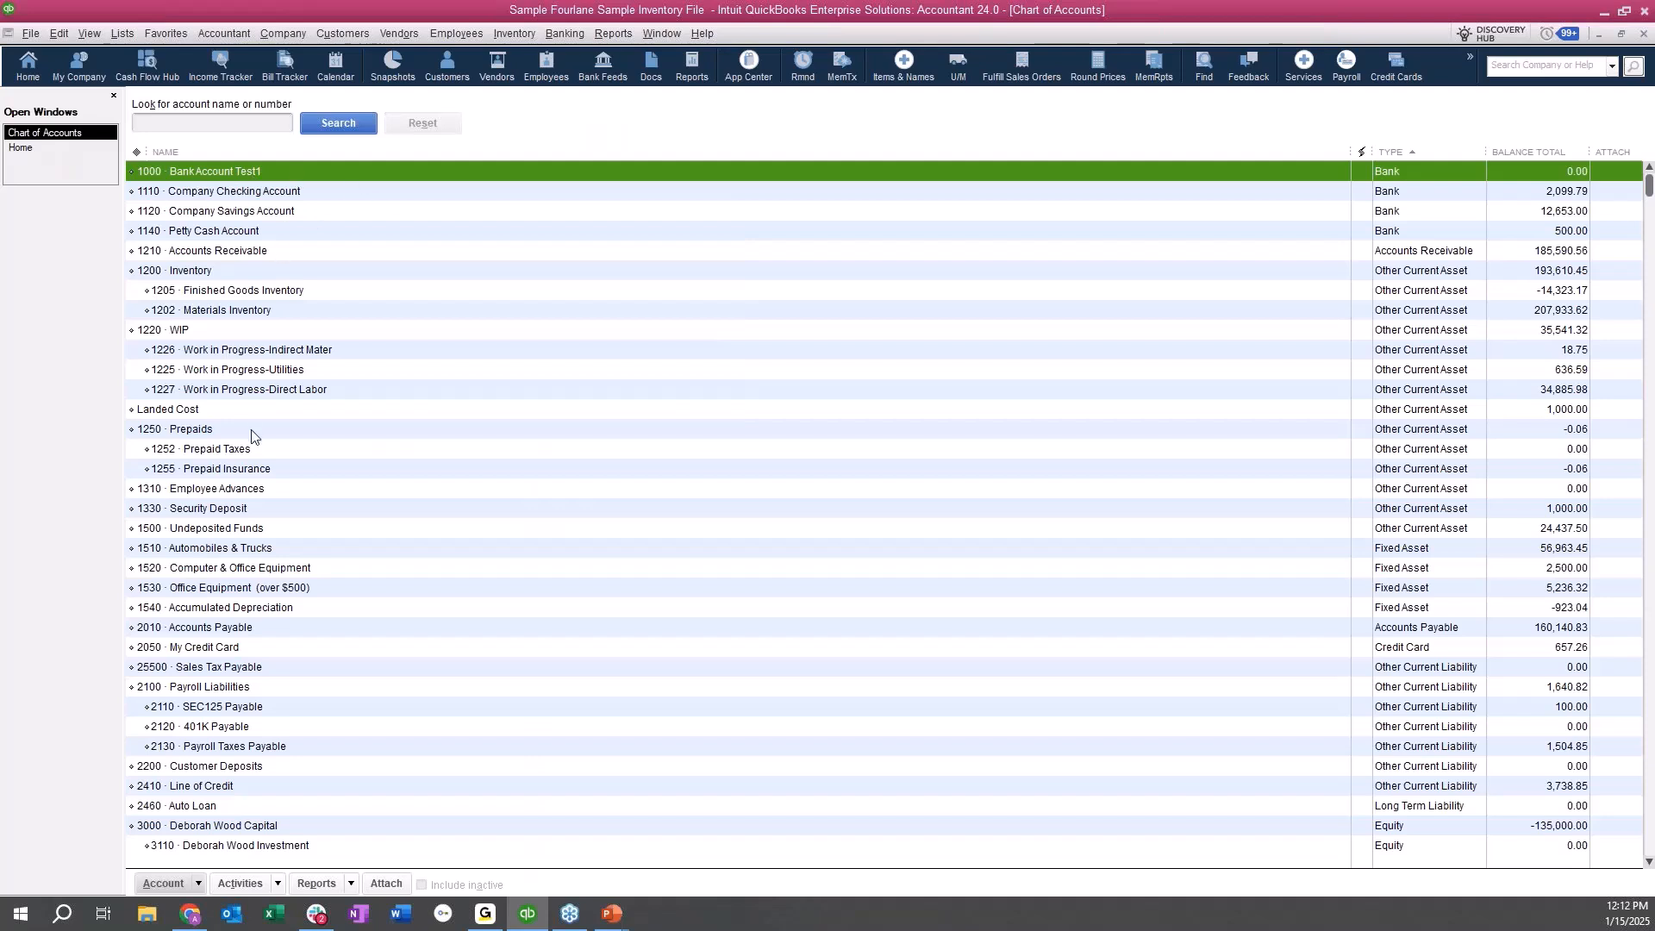
Start another new account in the chart of accounts with the type Expense.
left_click(355, 455)
key("ctrl+n")
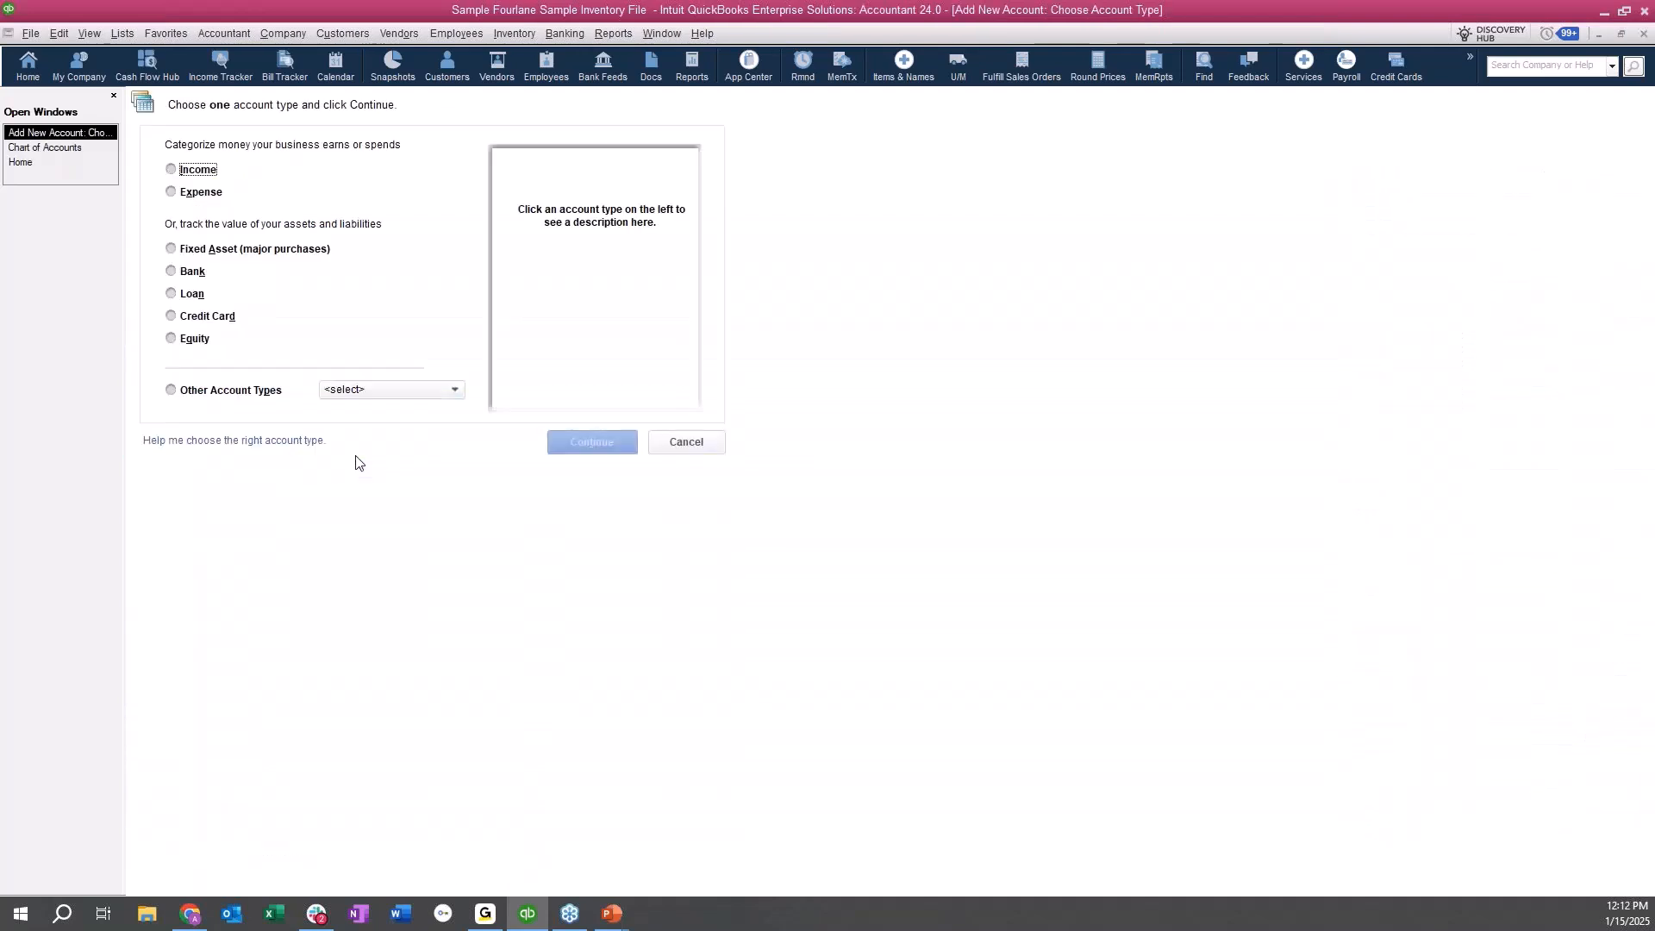
left_click(195, 195)
left_click(589, 441)
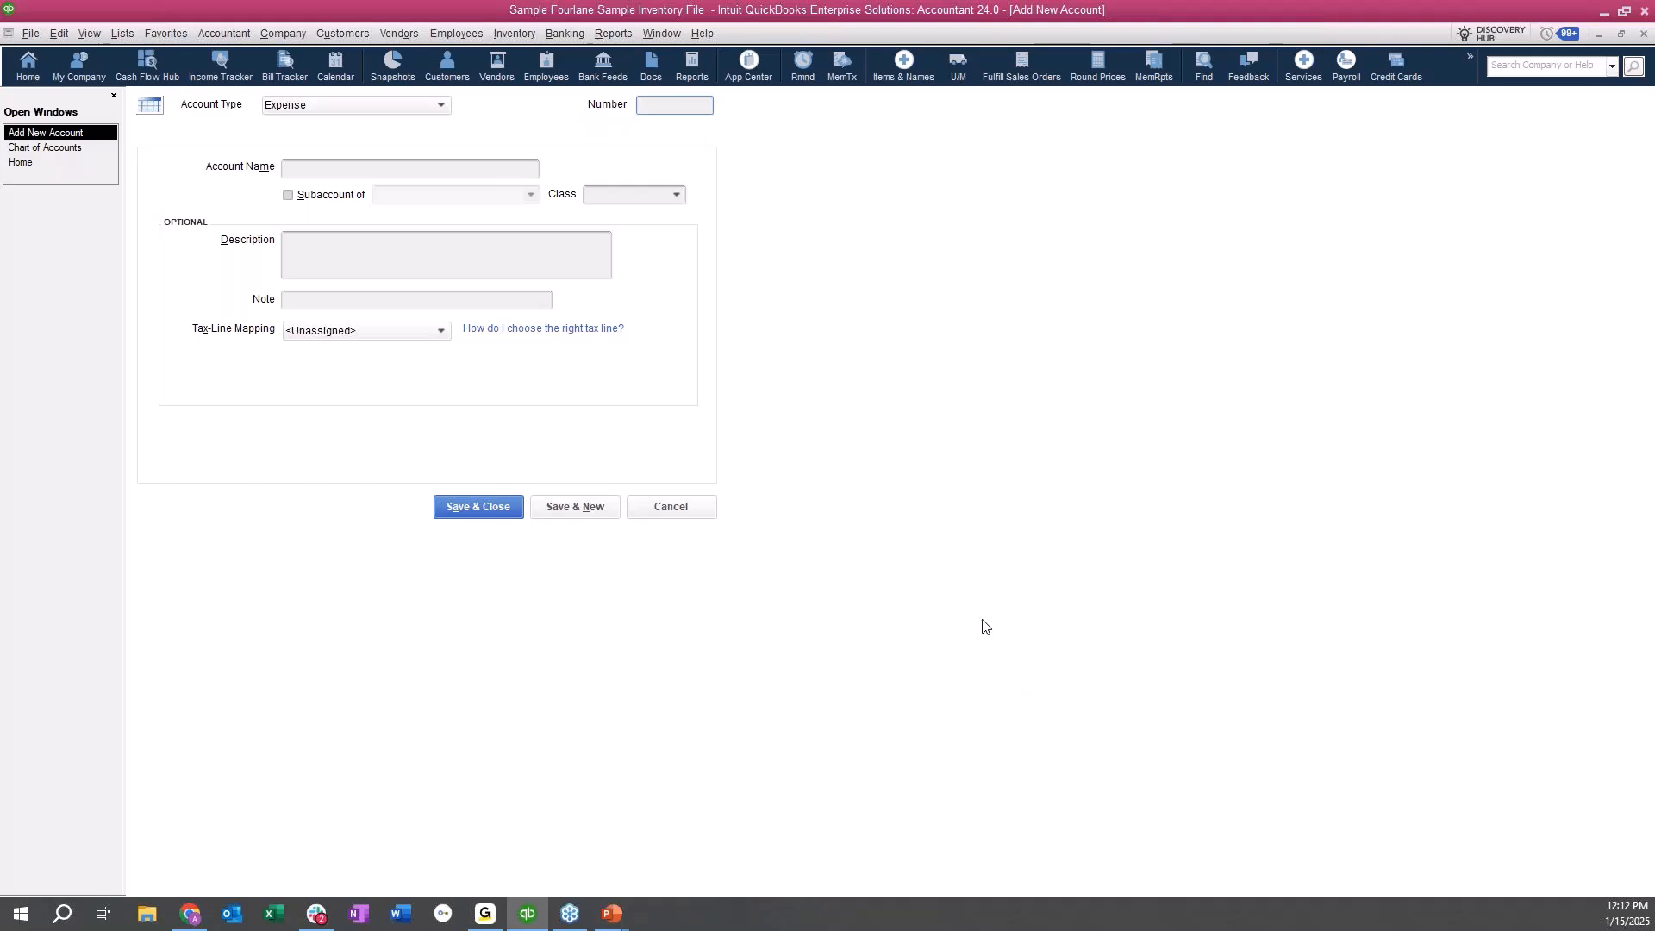
Look at the class choices offered for the new expense account without choosing one.
left_click(289, 174)
left_click(676, 198)
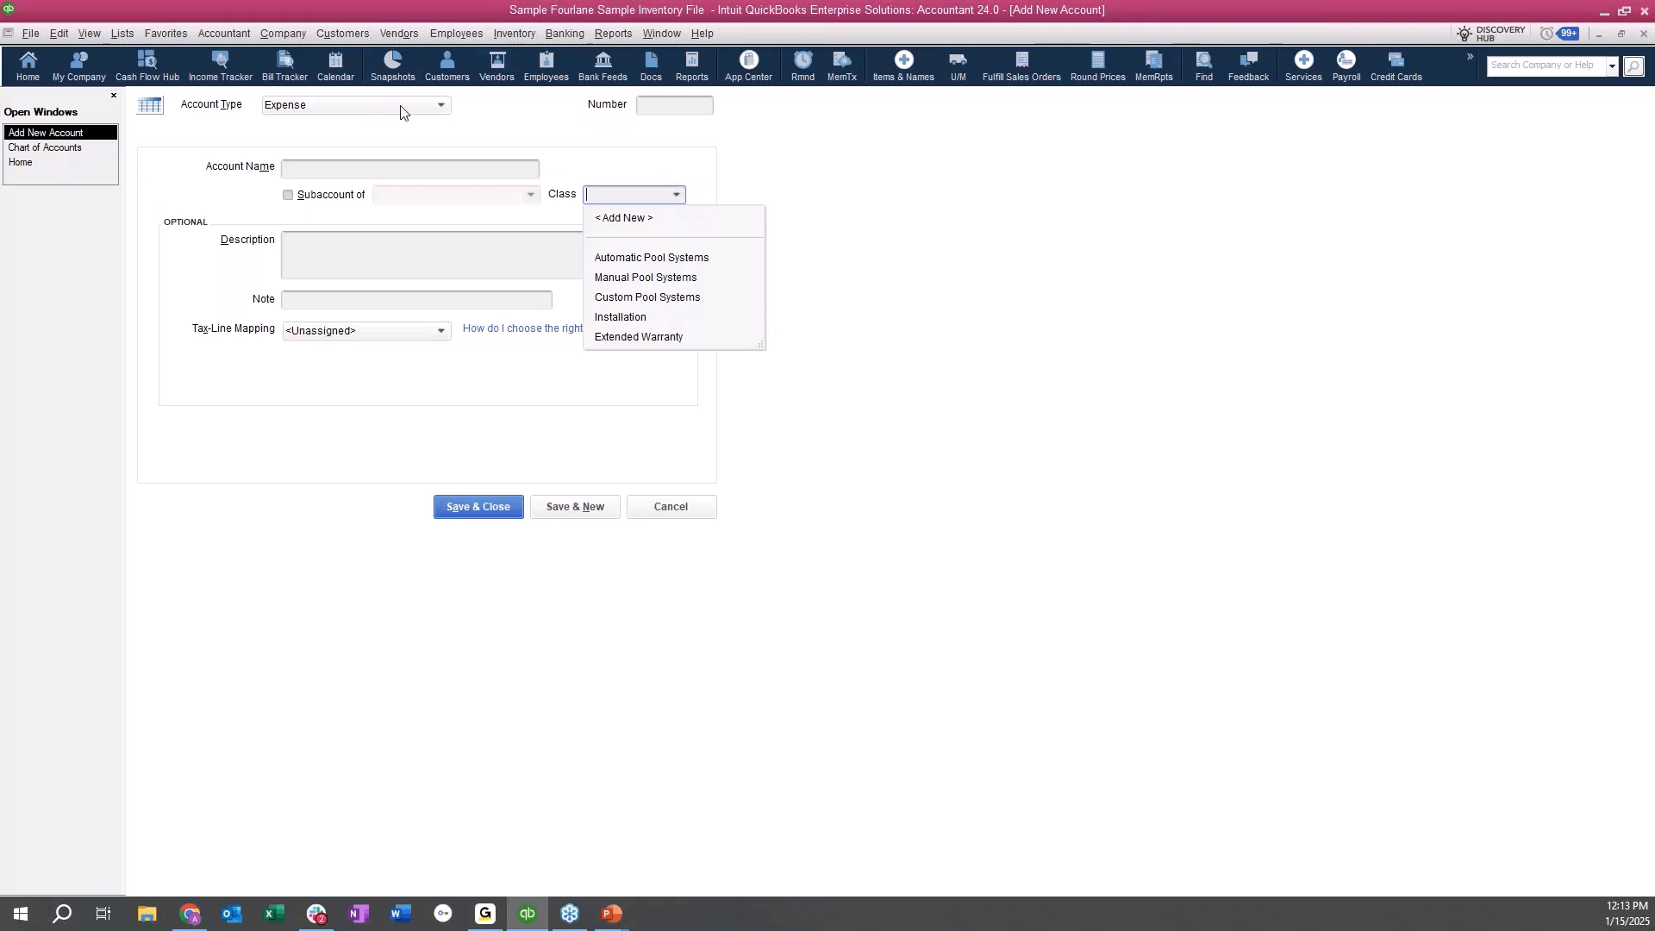
left_click(448, 331)
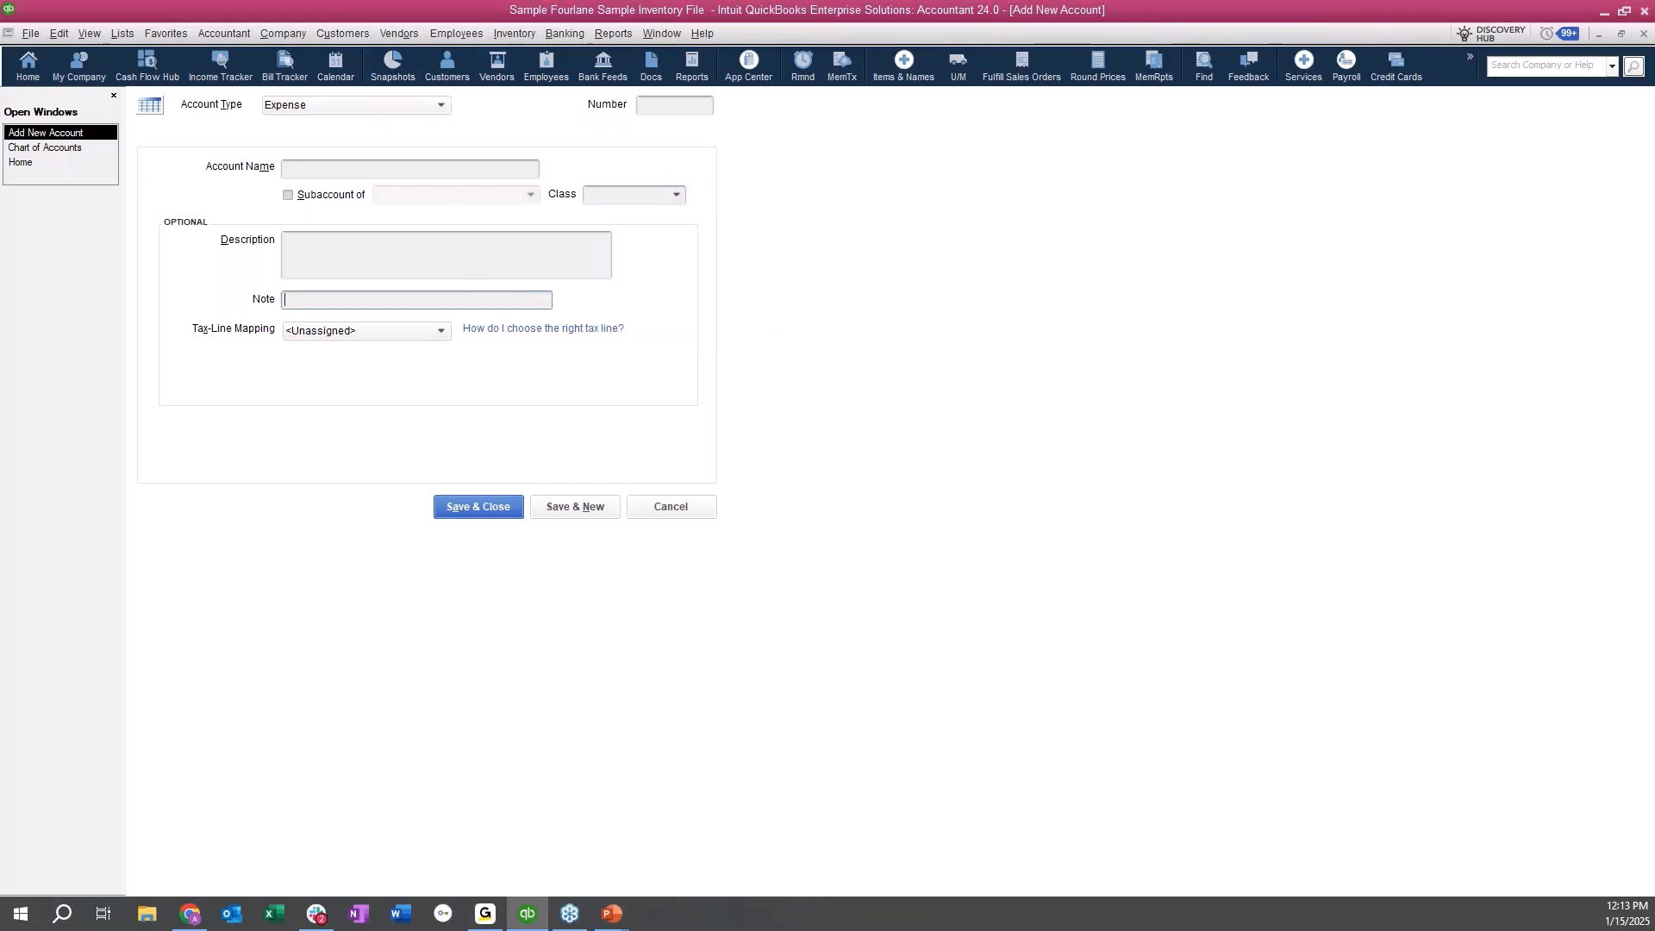
Look at the tax-line mapping choices for the new expense account, and cancel the account without saving.
left_click(442, 331)
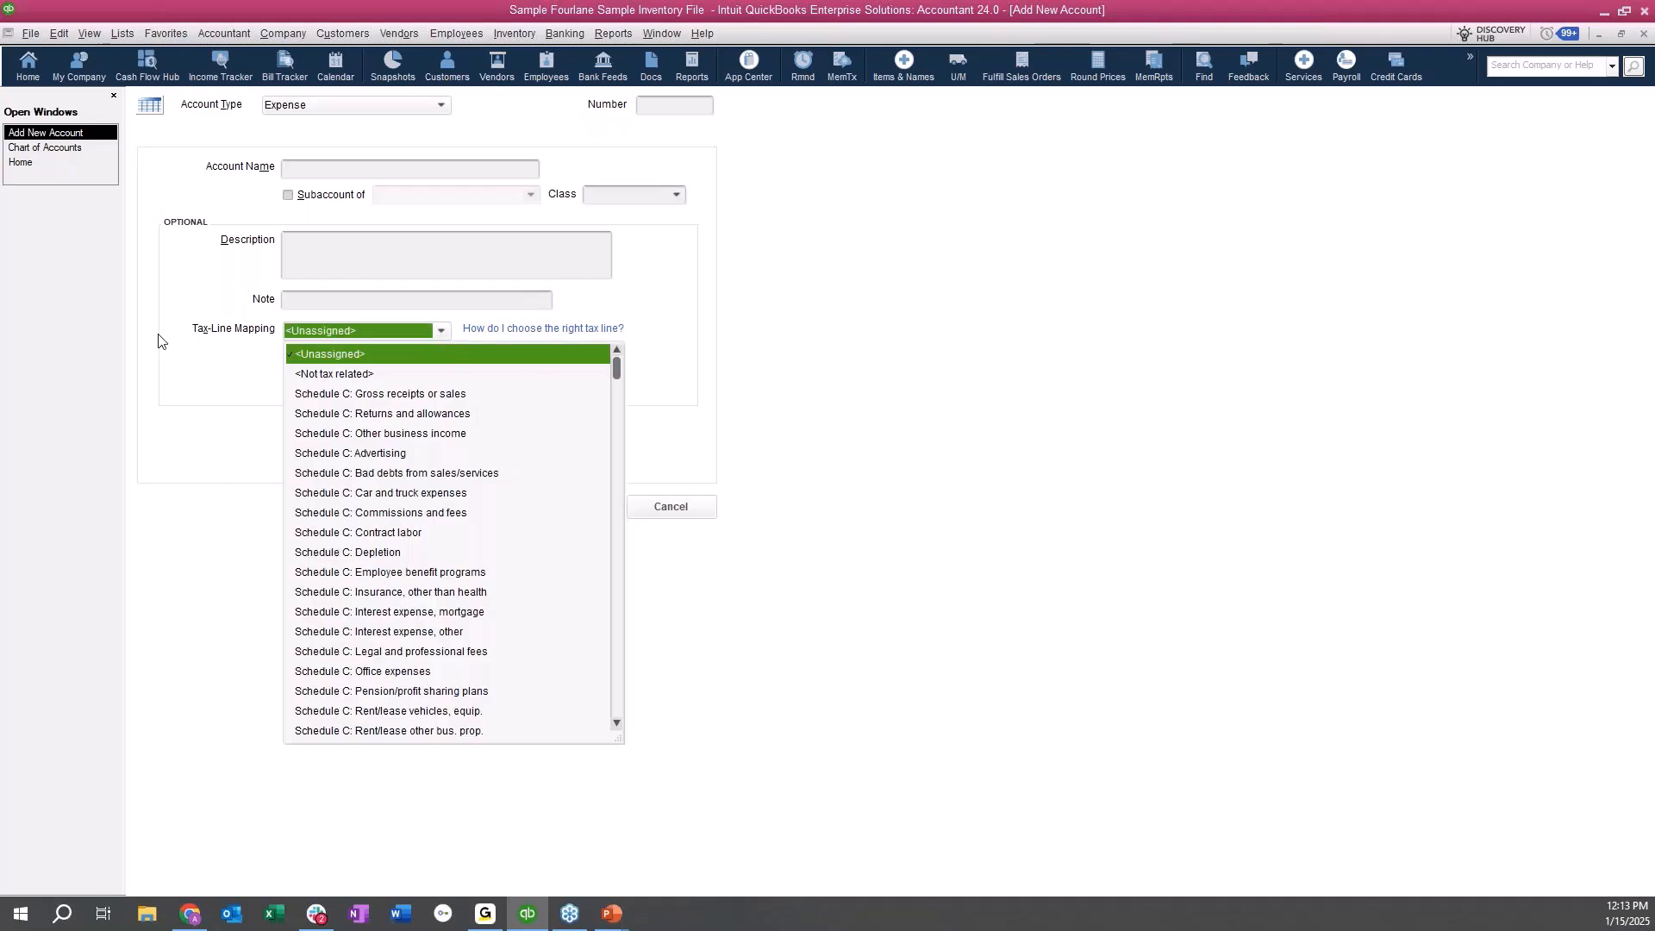
left_click(914, 424)
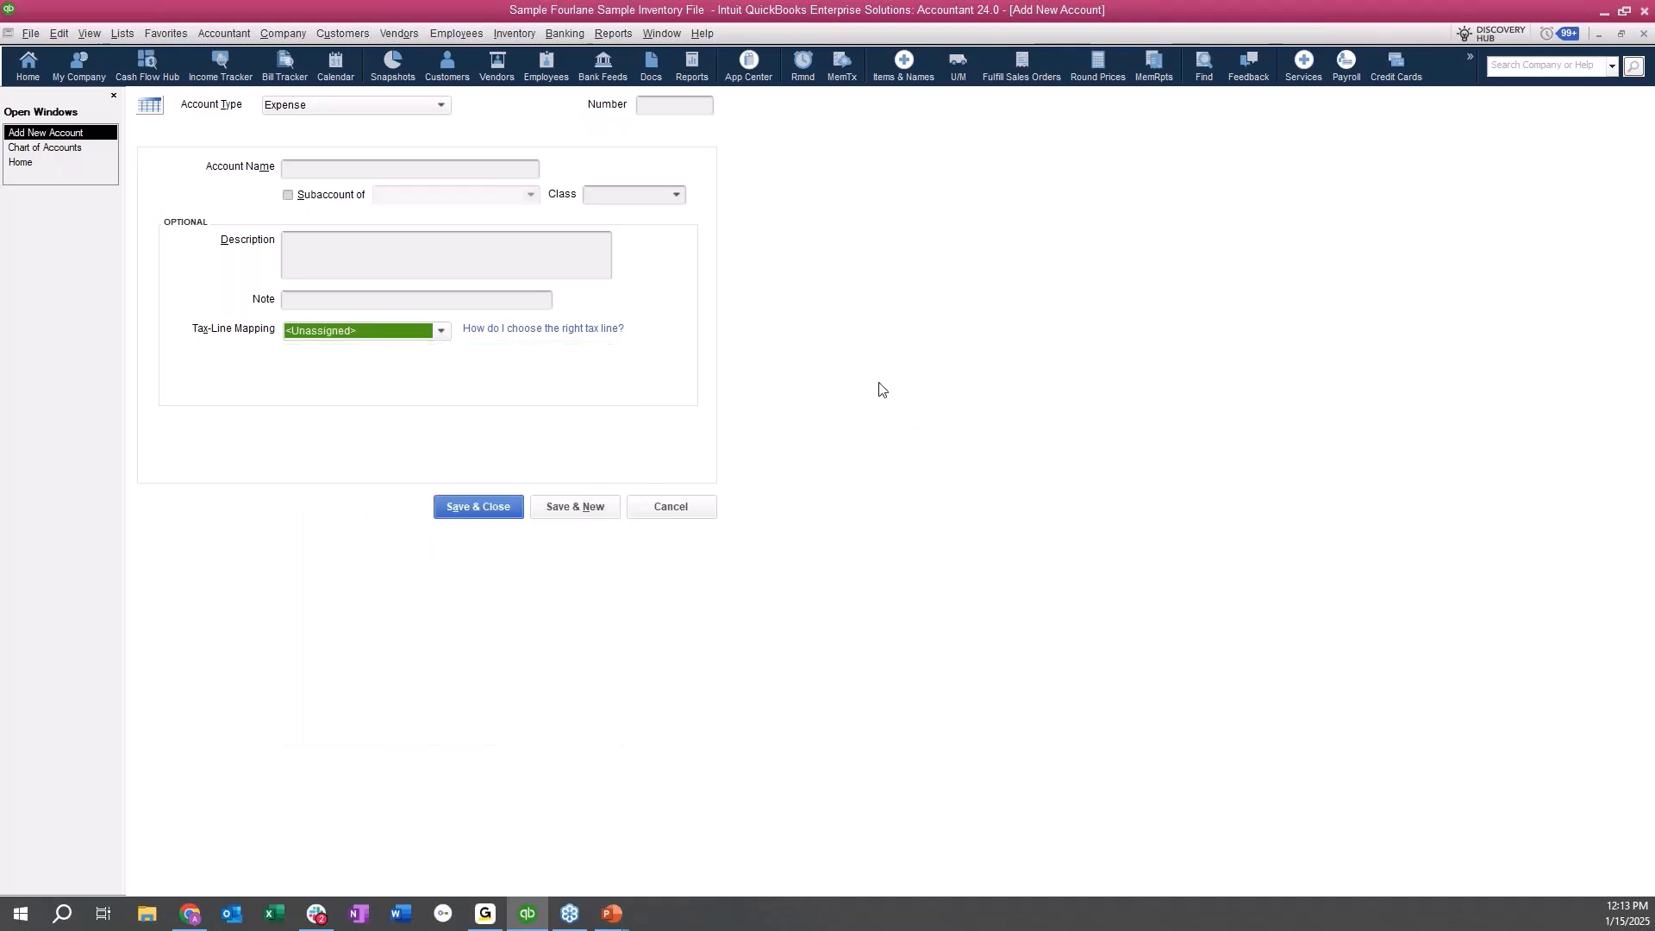
left_click(688, 514)
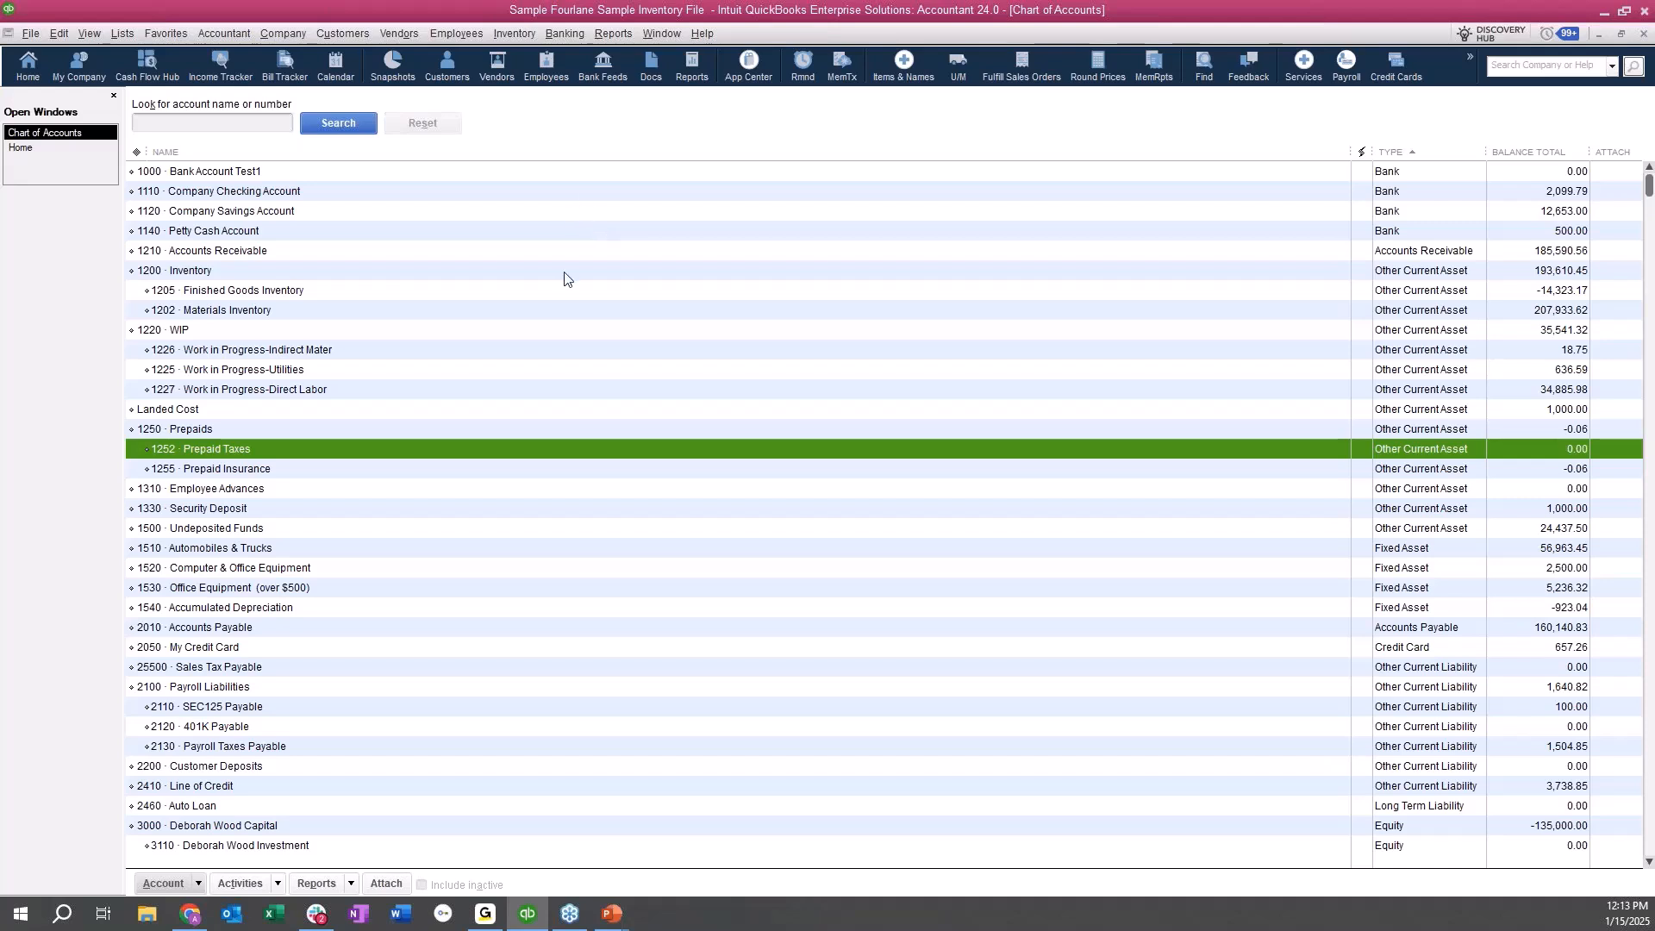
Make the Prepaid Taxes subaccount inactive in the chart of accounts.
left_click(293, 407)
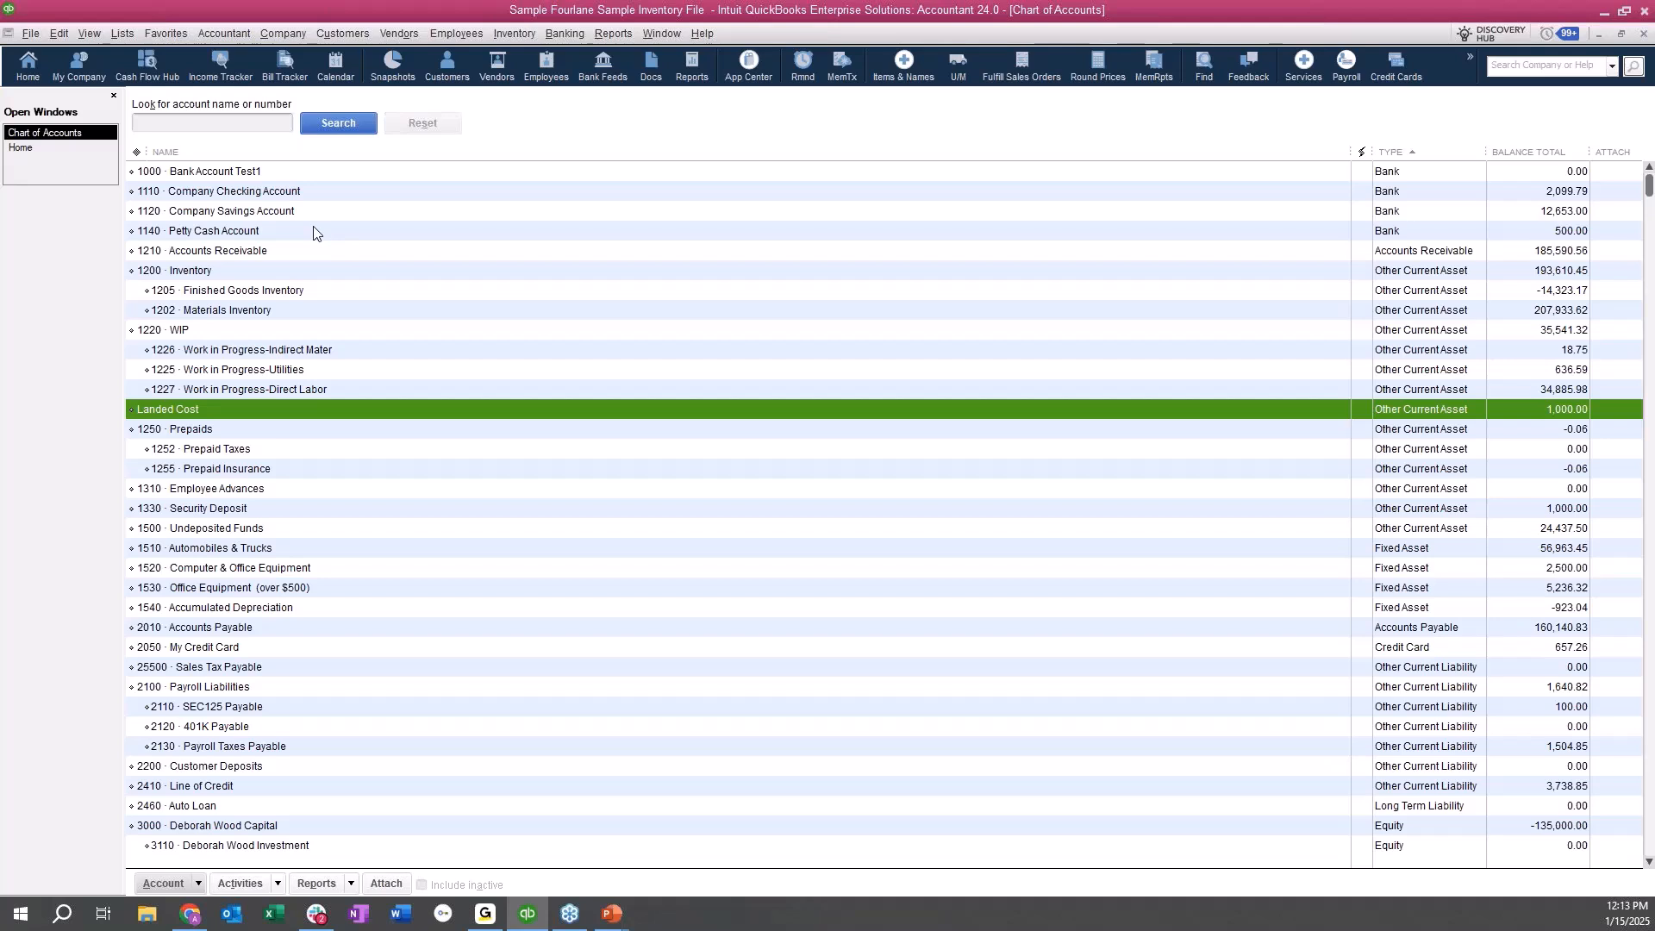
left_click(268, 450)
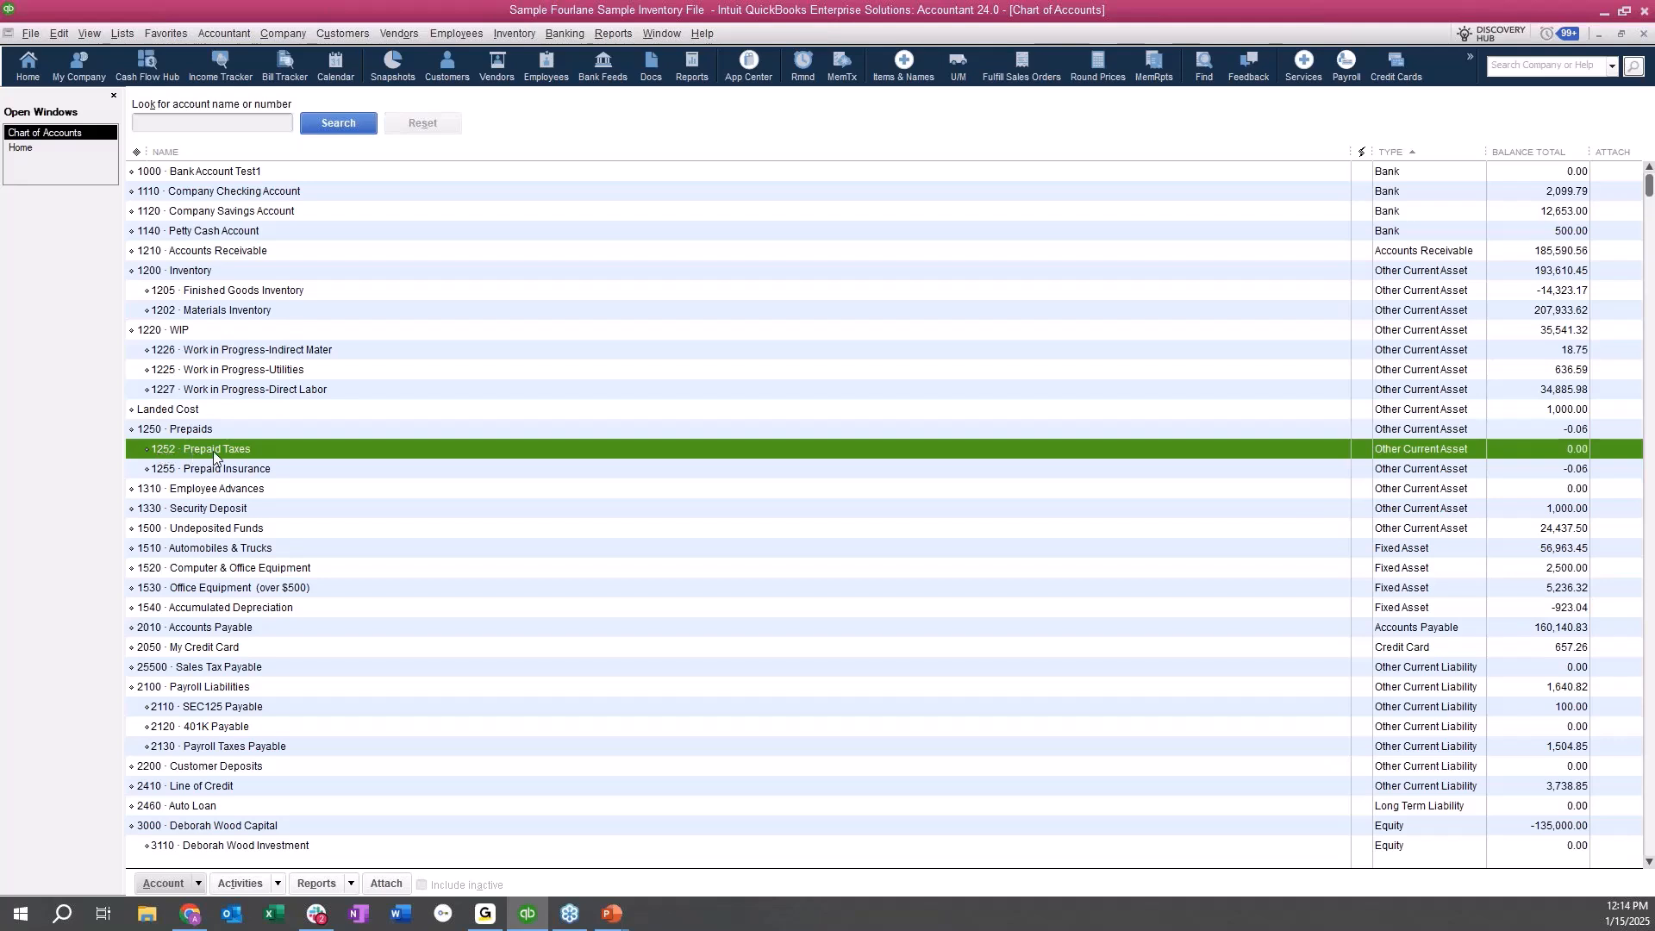
right_click(273, 449)
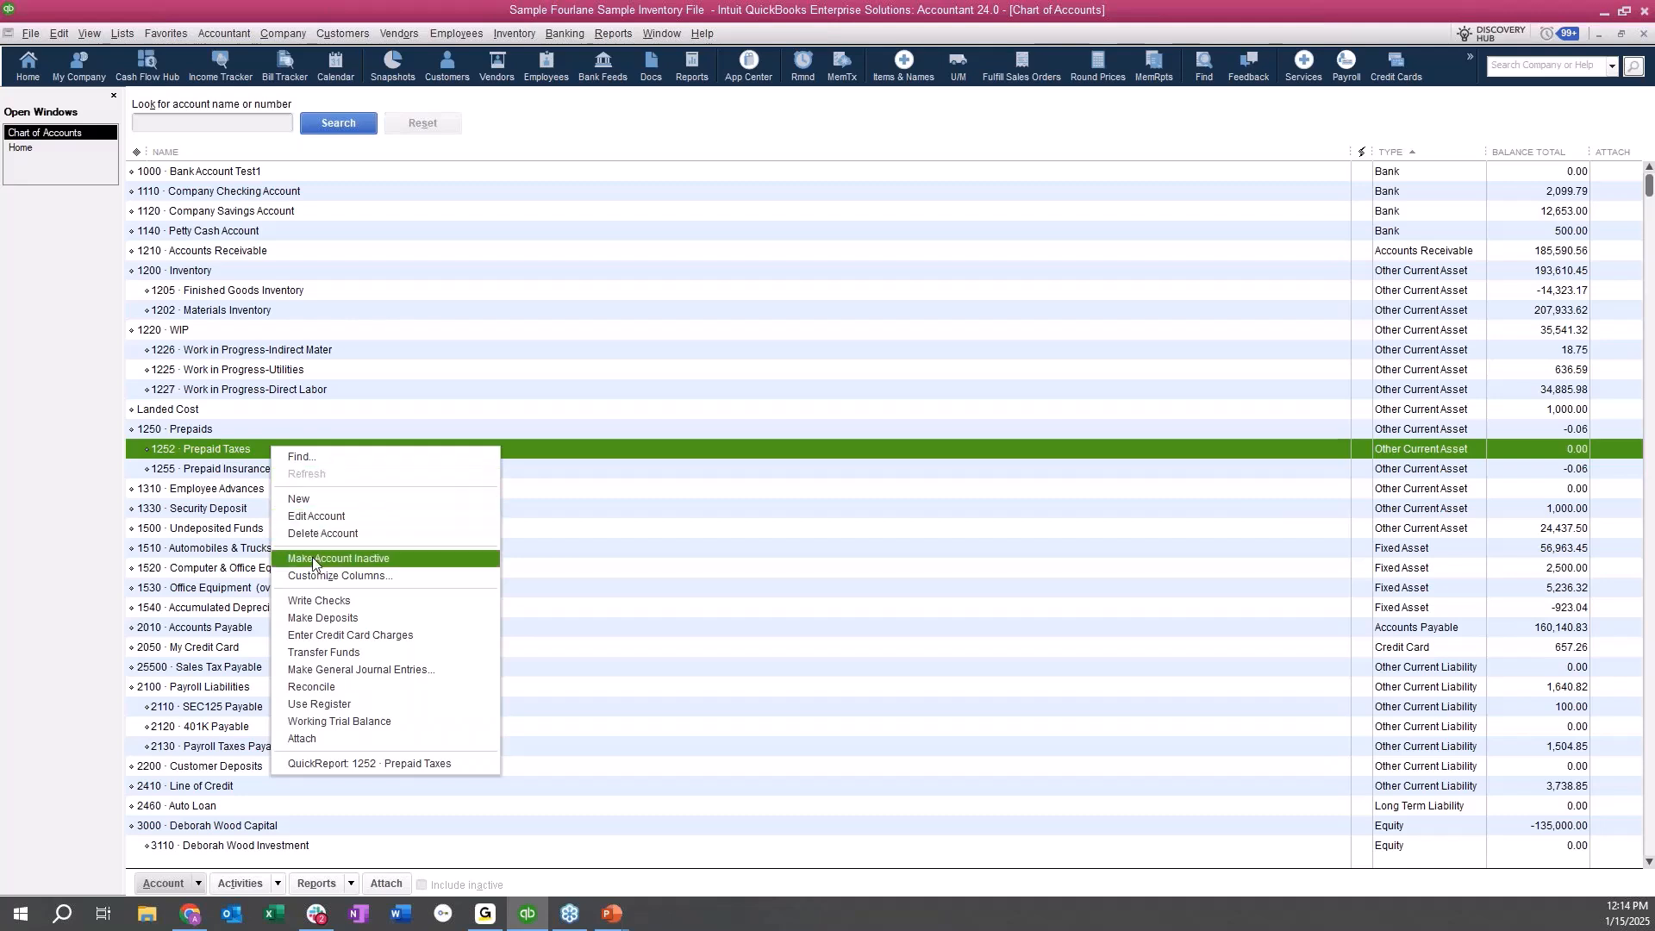
left_click(406, 559)
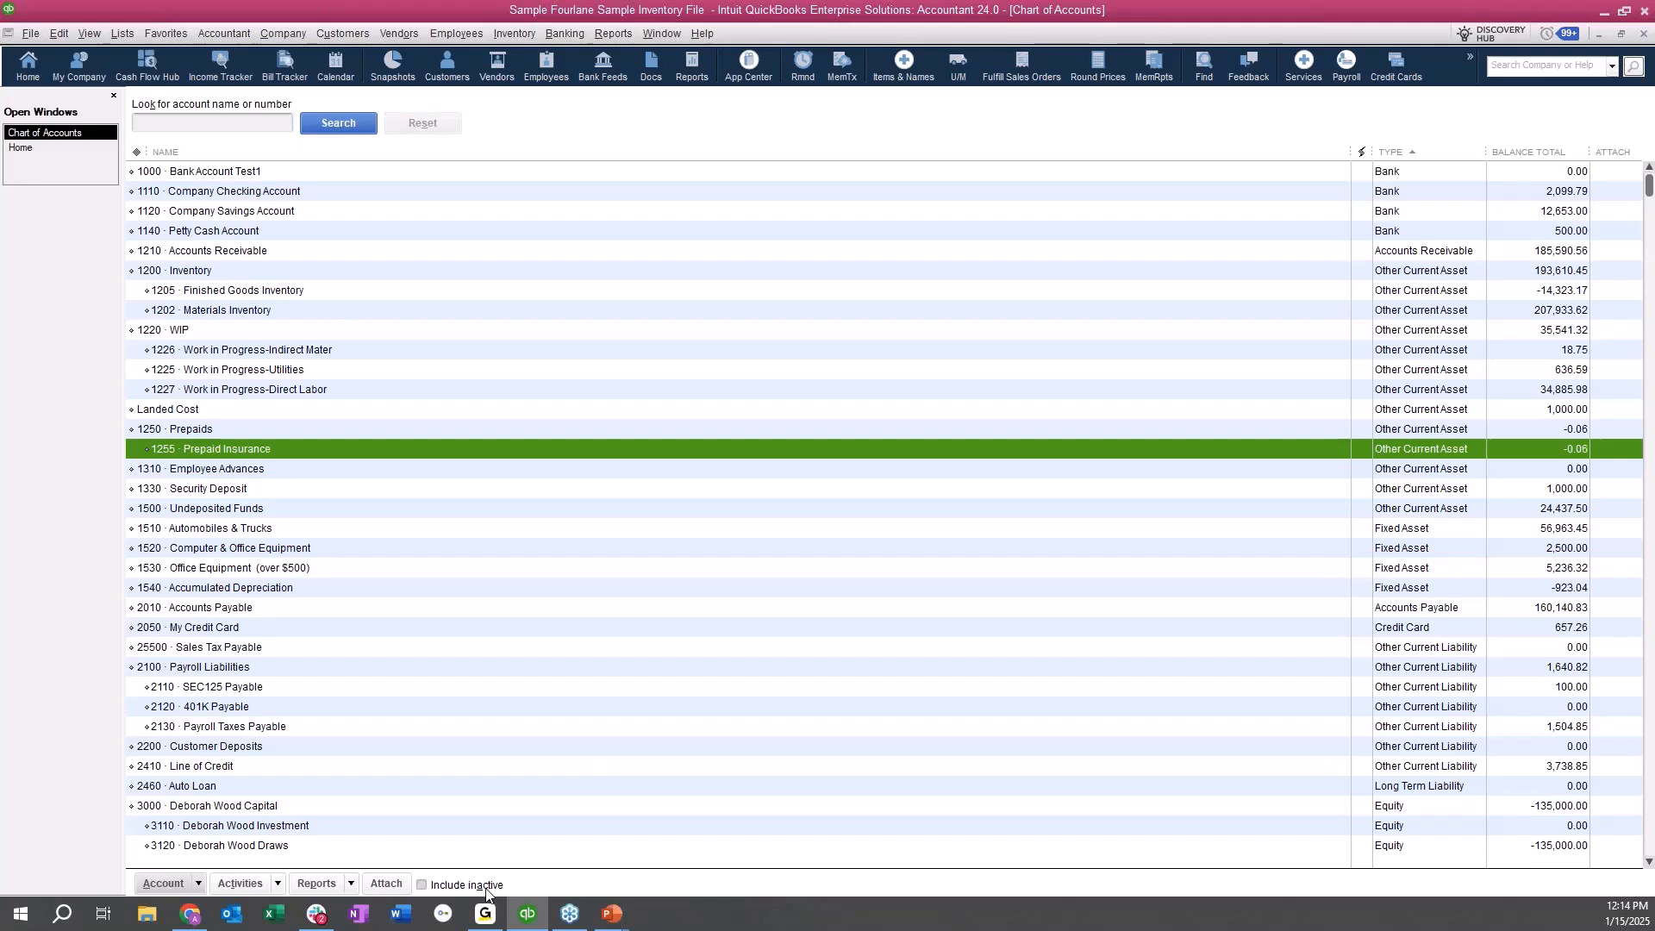
Include inactive accounts in the chart of accounts and make the Prepaid Taxes subaccount active again.
left_click(427, 887)
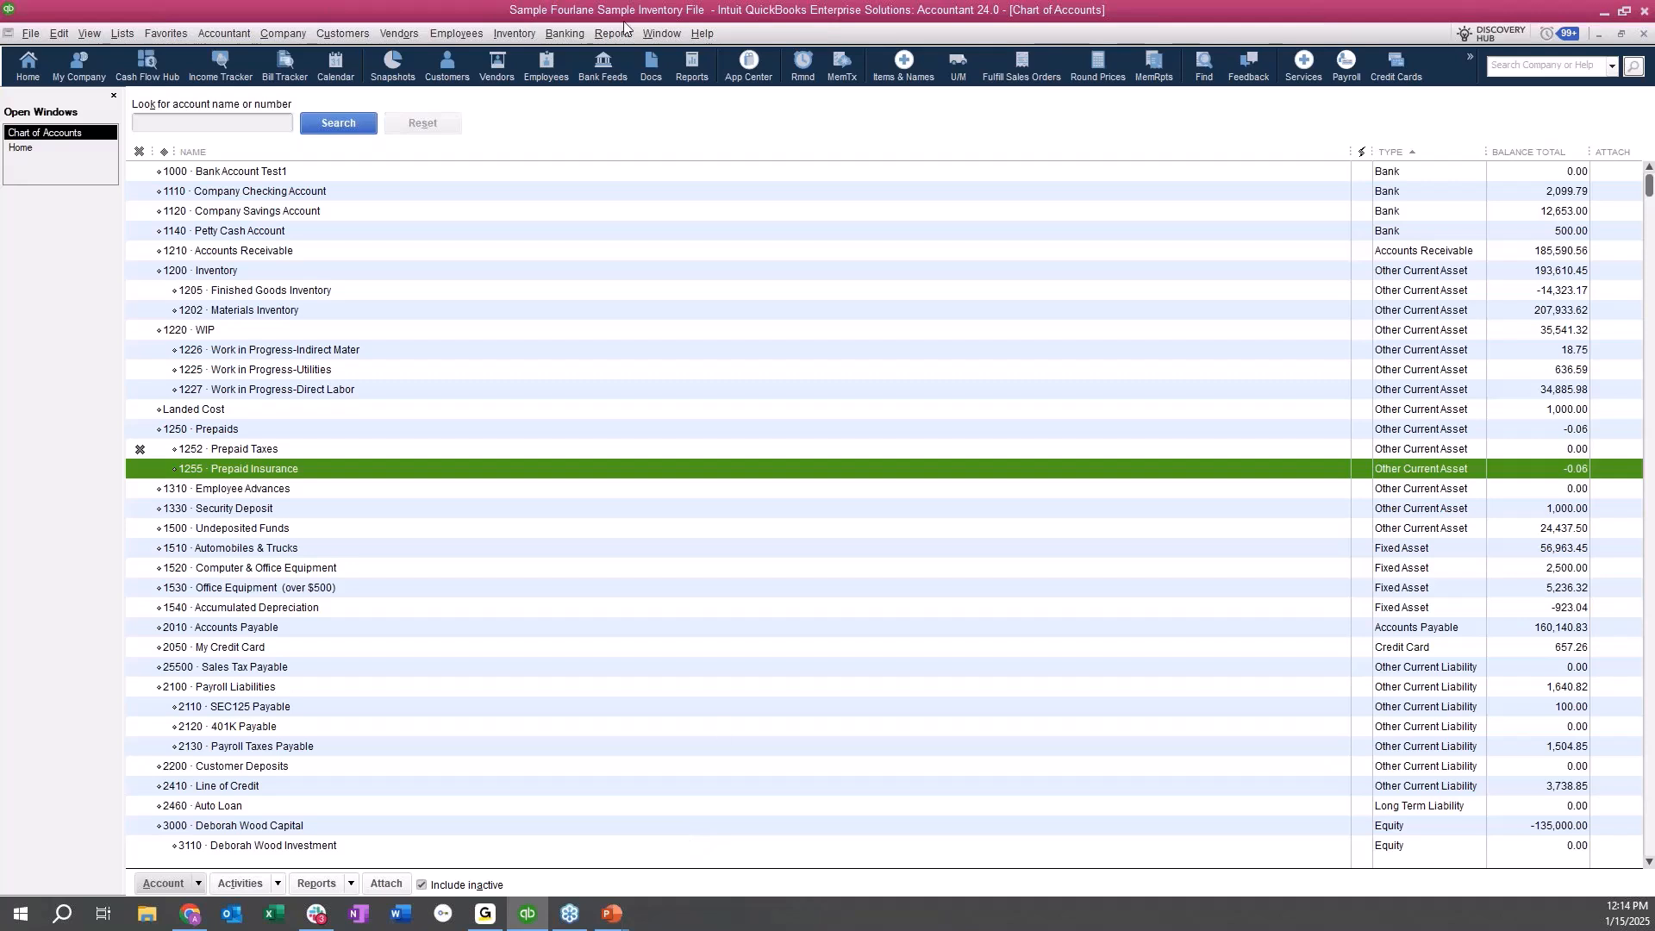
left_click(140, 448)
left_click(139, 450)
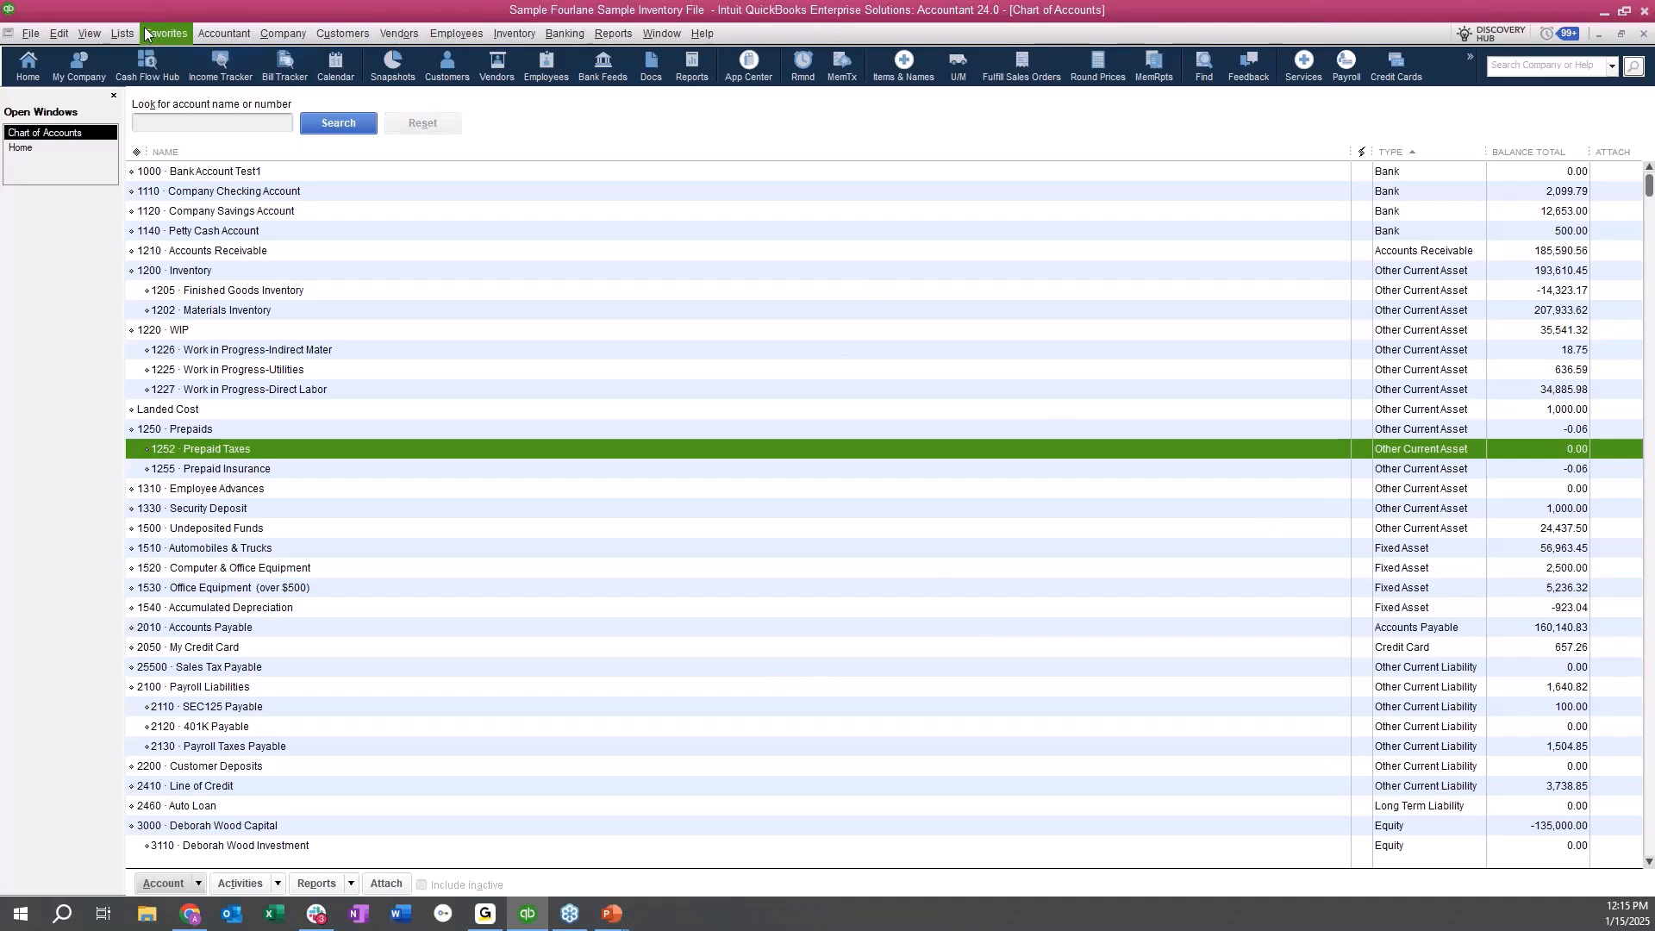
Run the Account Listing report from the chart of accounts and widen its account number column.
left_click(352, 883)
left_click(365, 838)
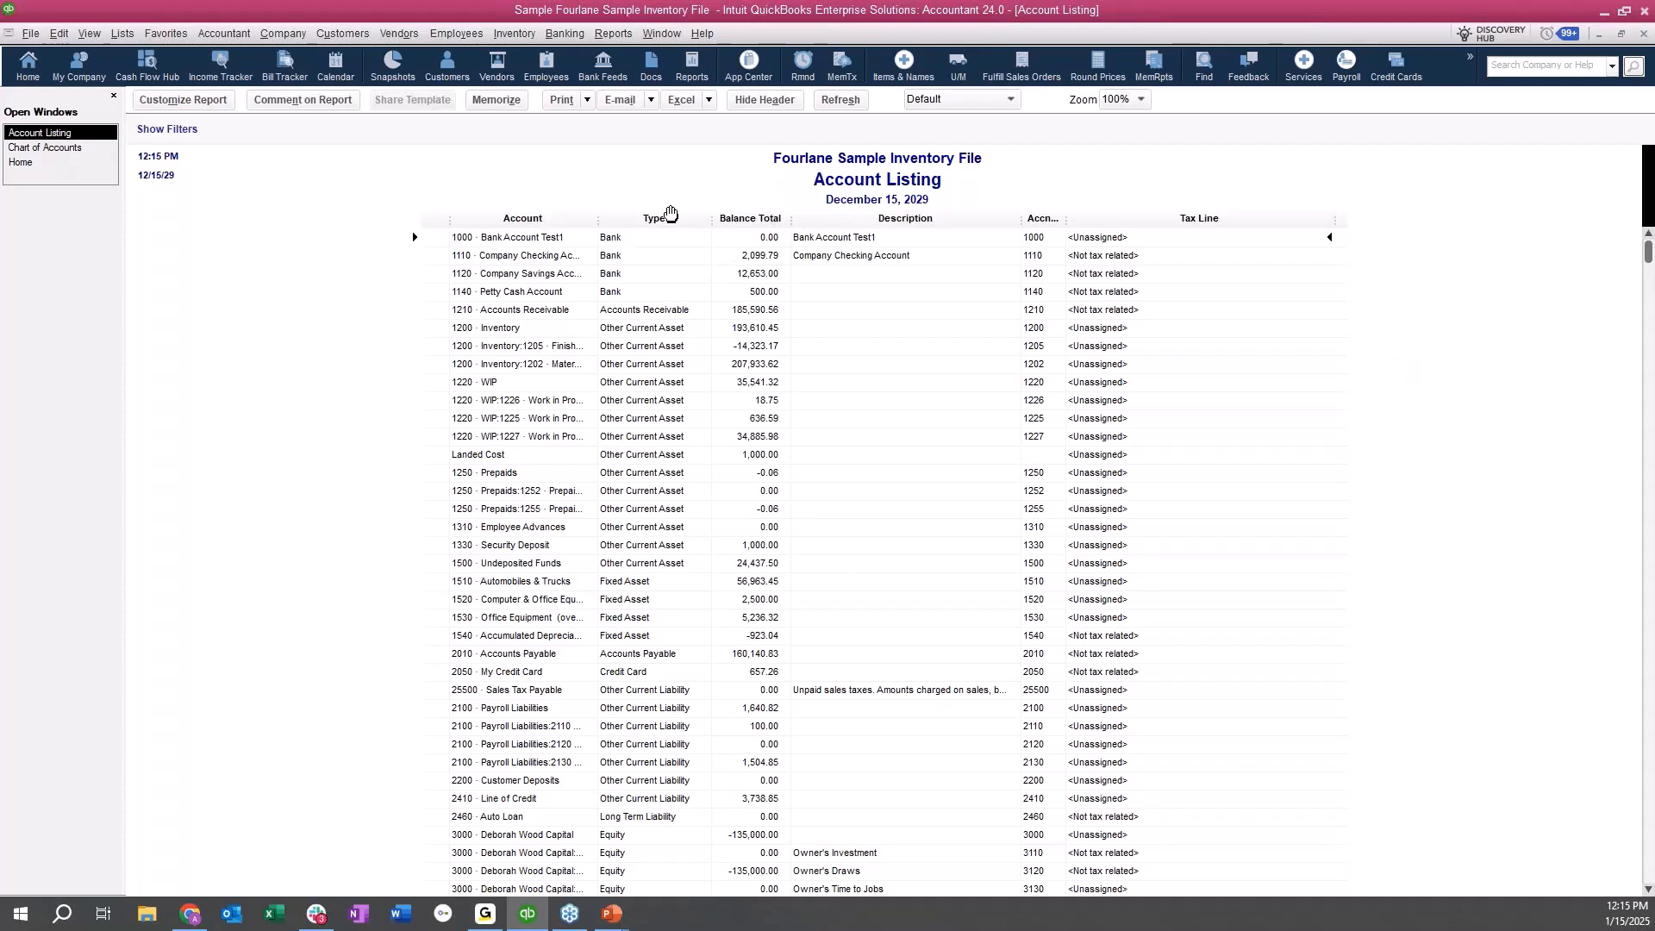
left_click_drag(1074, 217, 1109, 215)
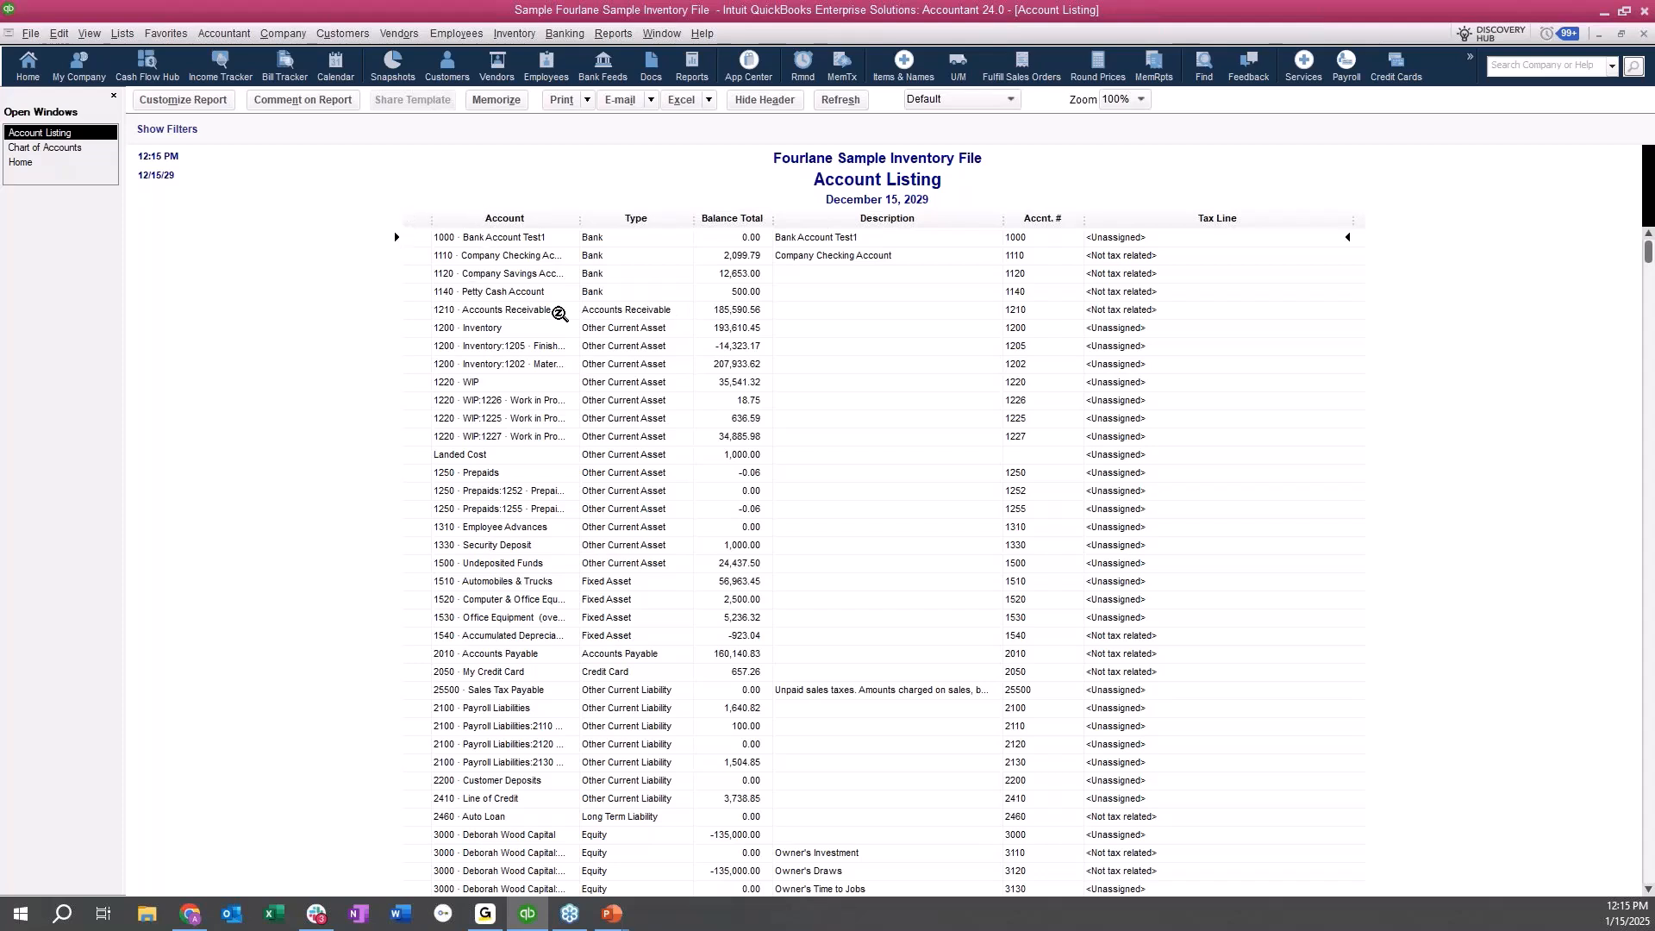
Set the report's zoom to 150% and widen its Account column so the account names are readable.
left_click(1141, 100)
left_click(1127, 202)
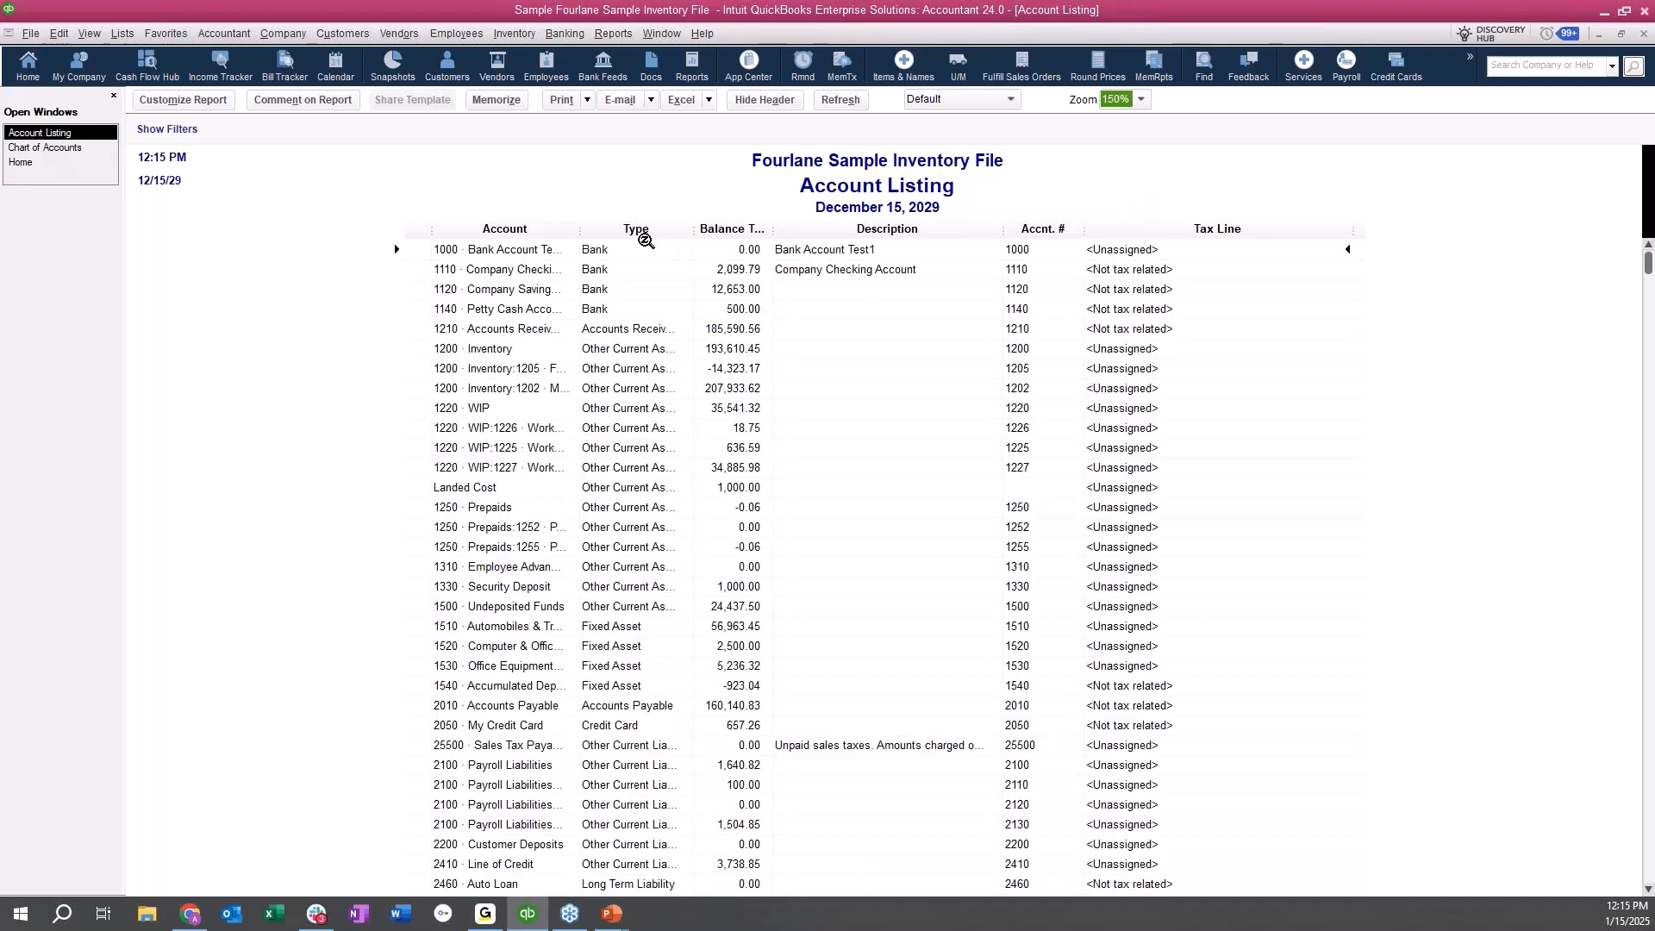
left_click_drag(579, 229, 643, 230)
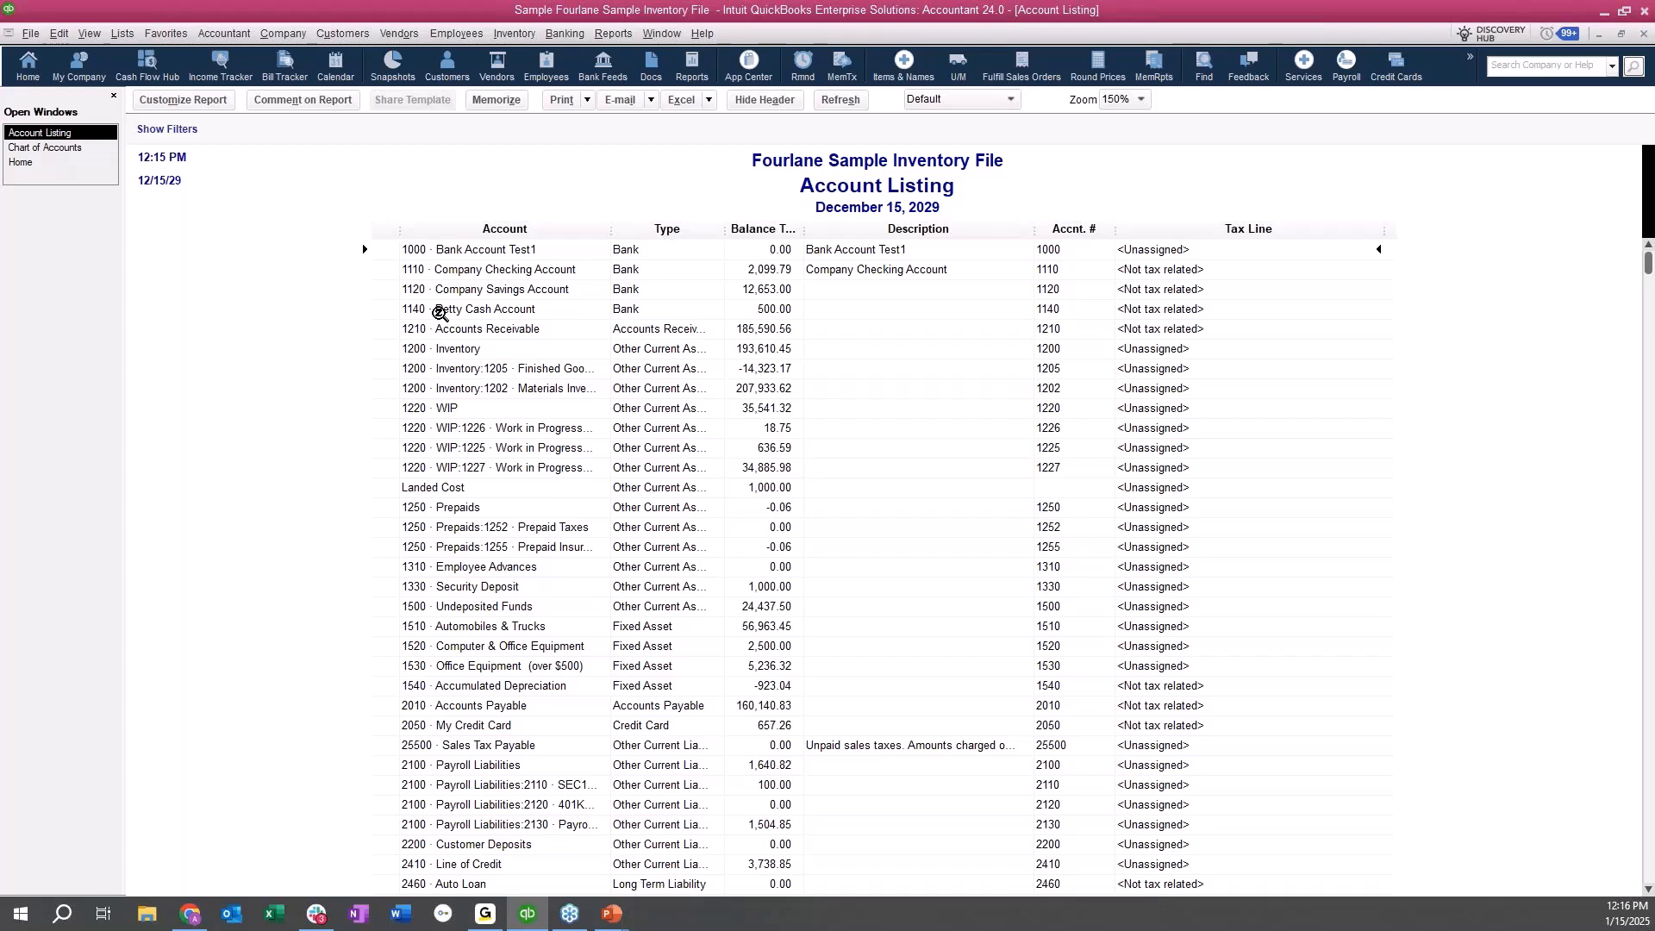
Look at the Excel export choices for the Account Listing report, and close the report.
left_click(708, 99)
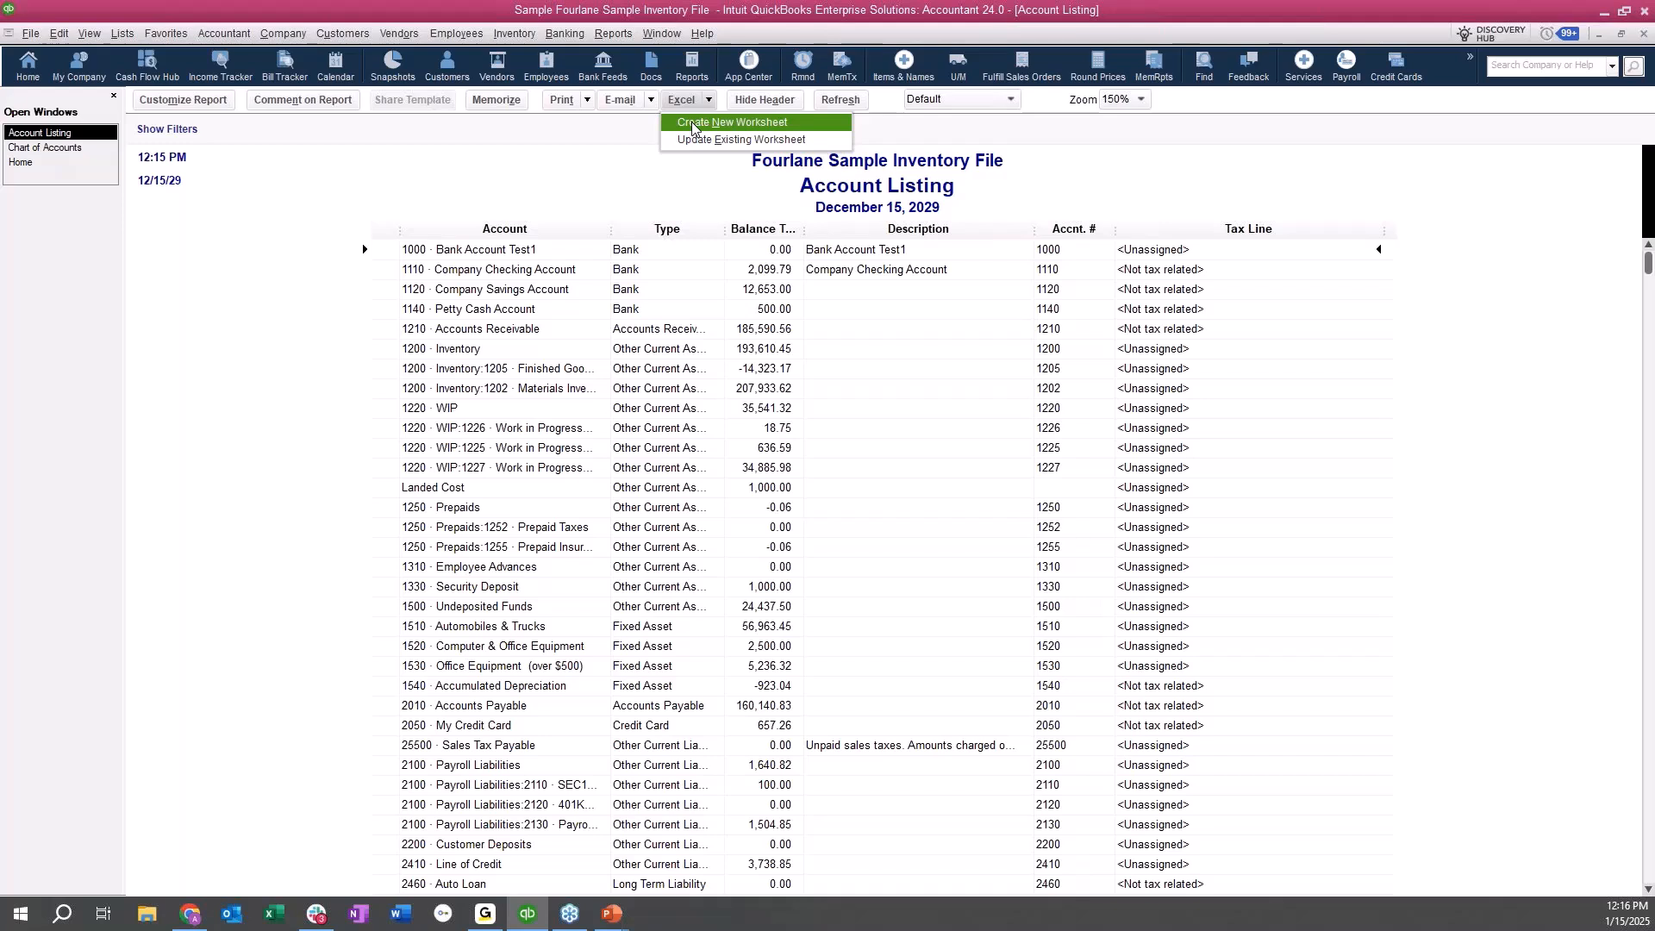
left_click(270, 280)
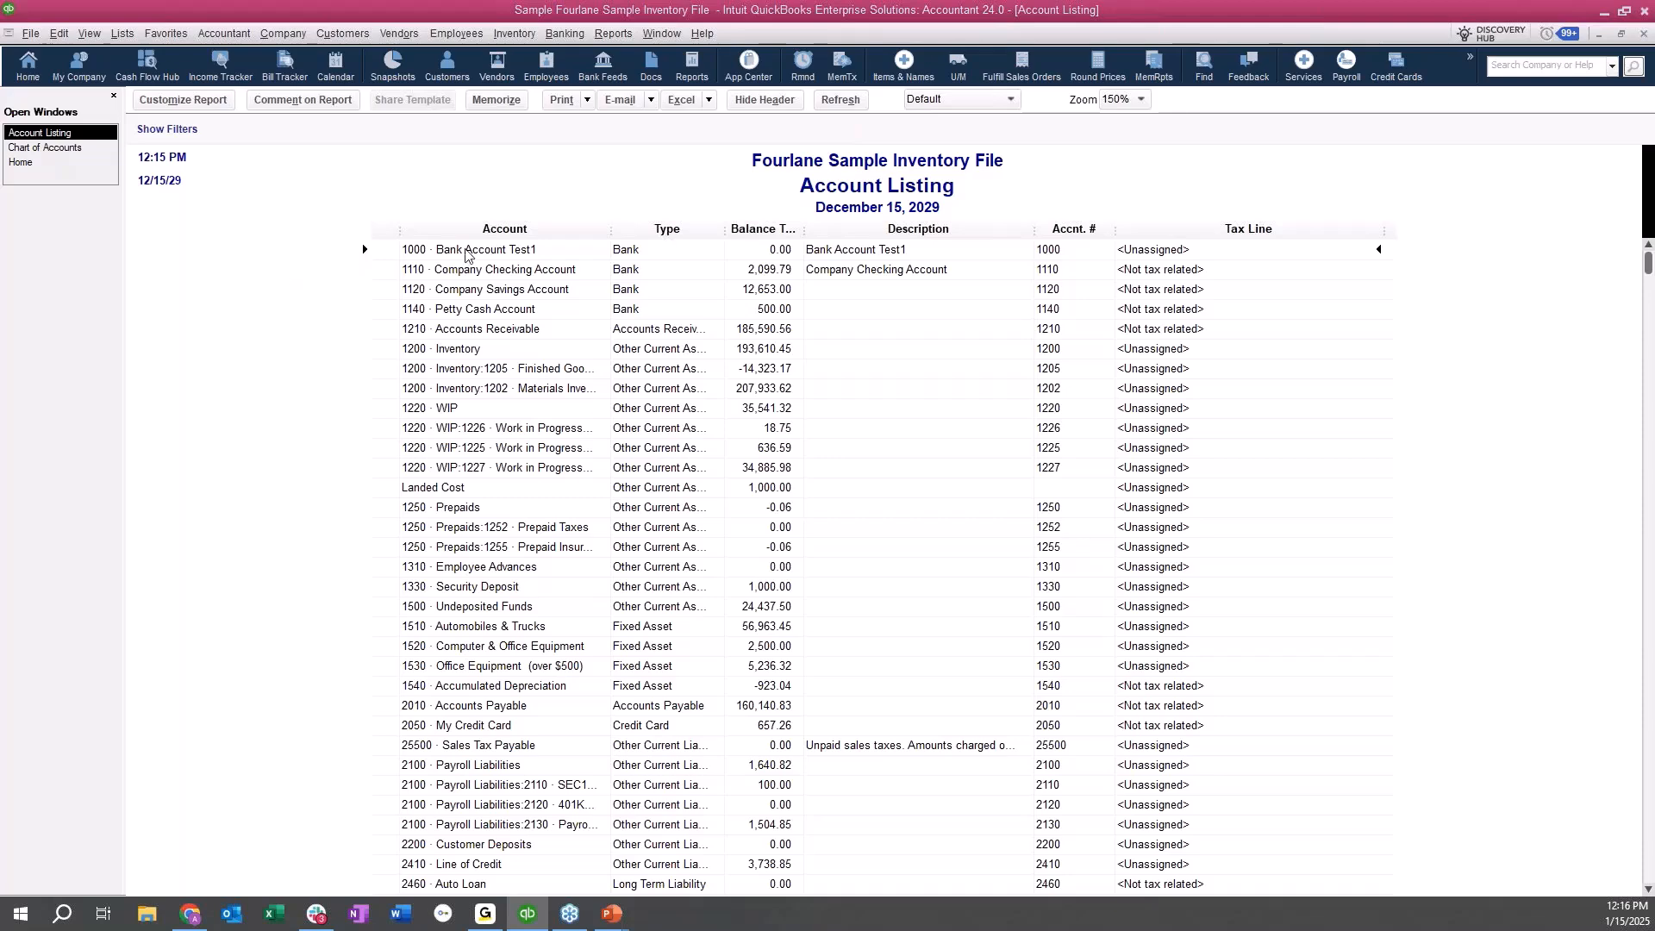
key("Escape")
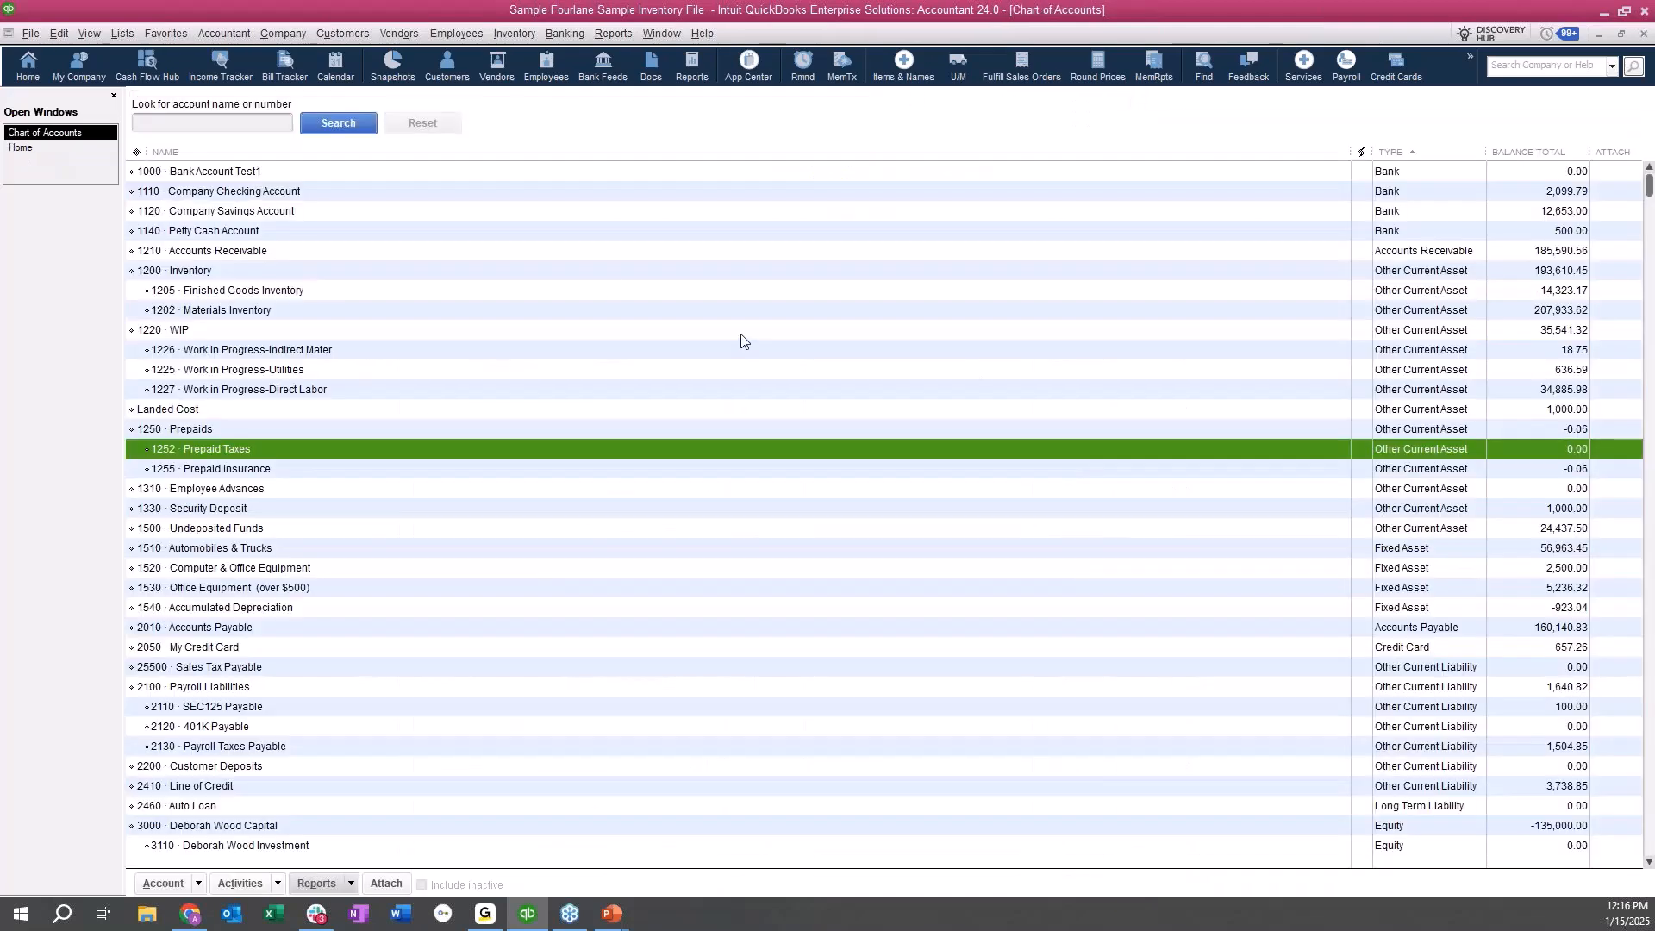
Review the company preferences for Items & Inventory, and leave the preferences without changing anything.
left_click(59, 34)
left_click(88, 363)
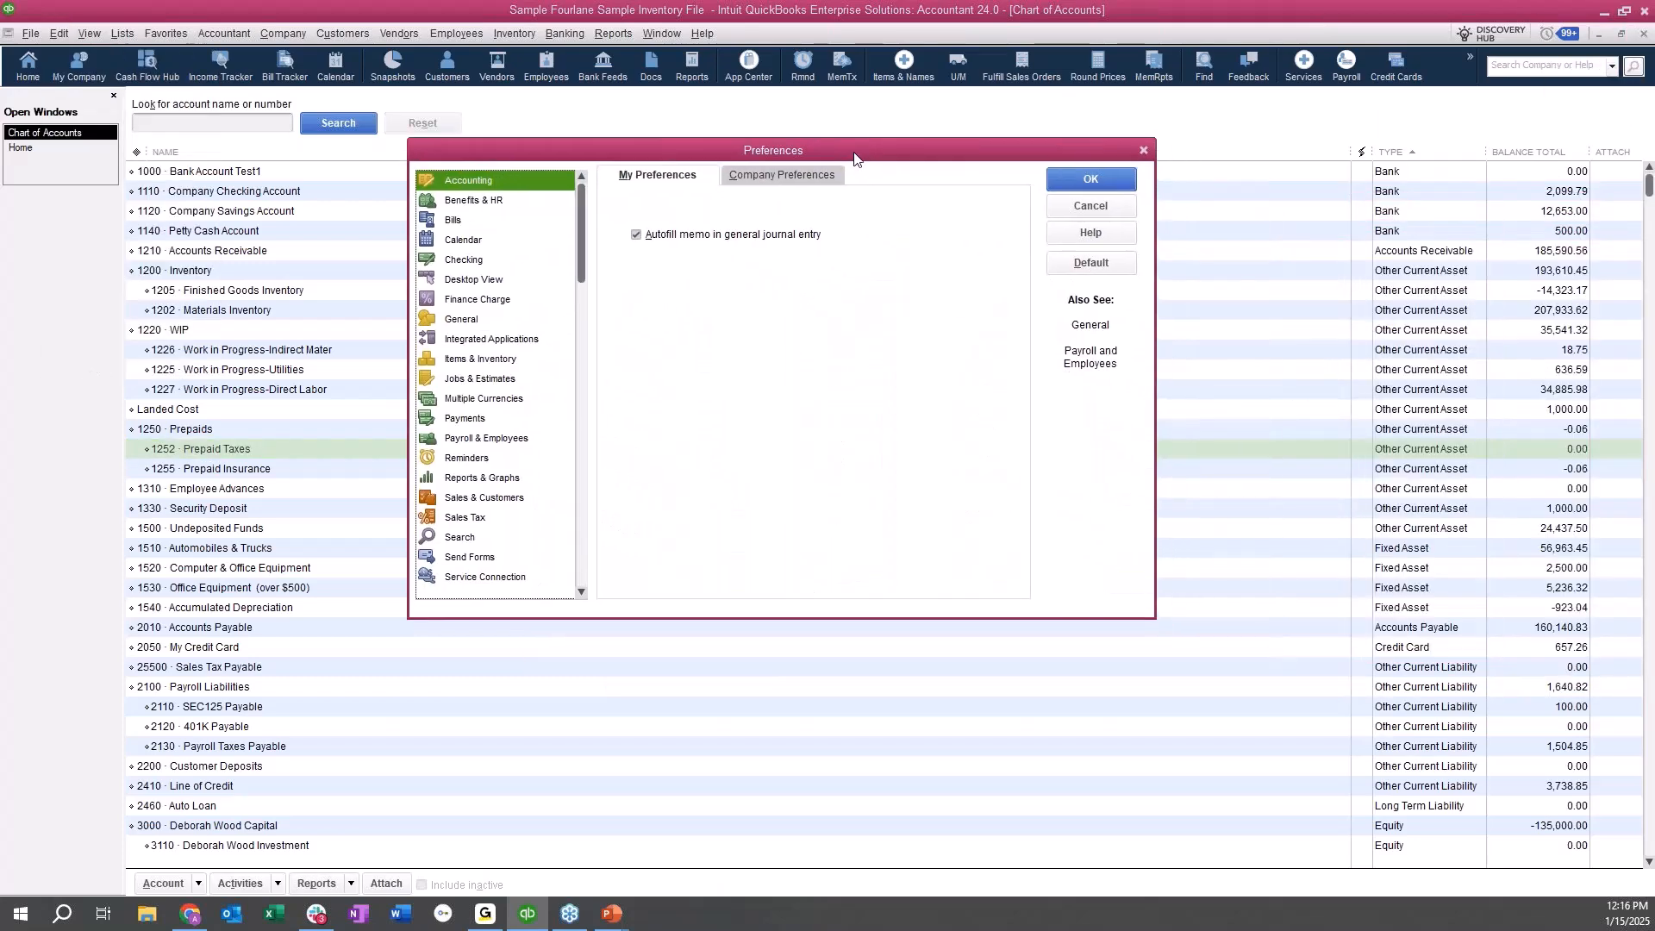
left_click(480, 358)
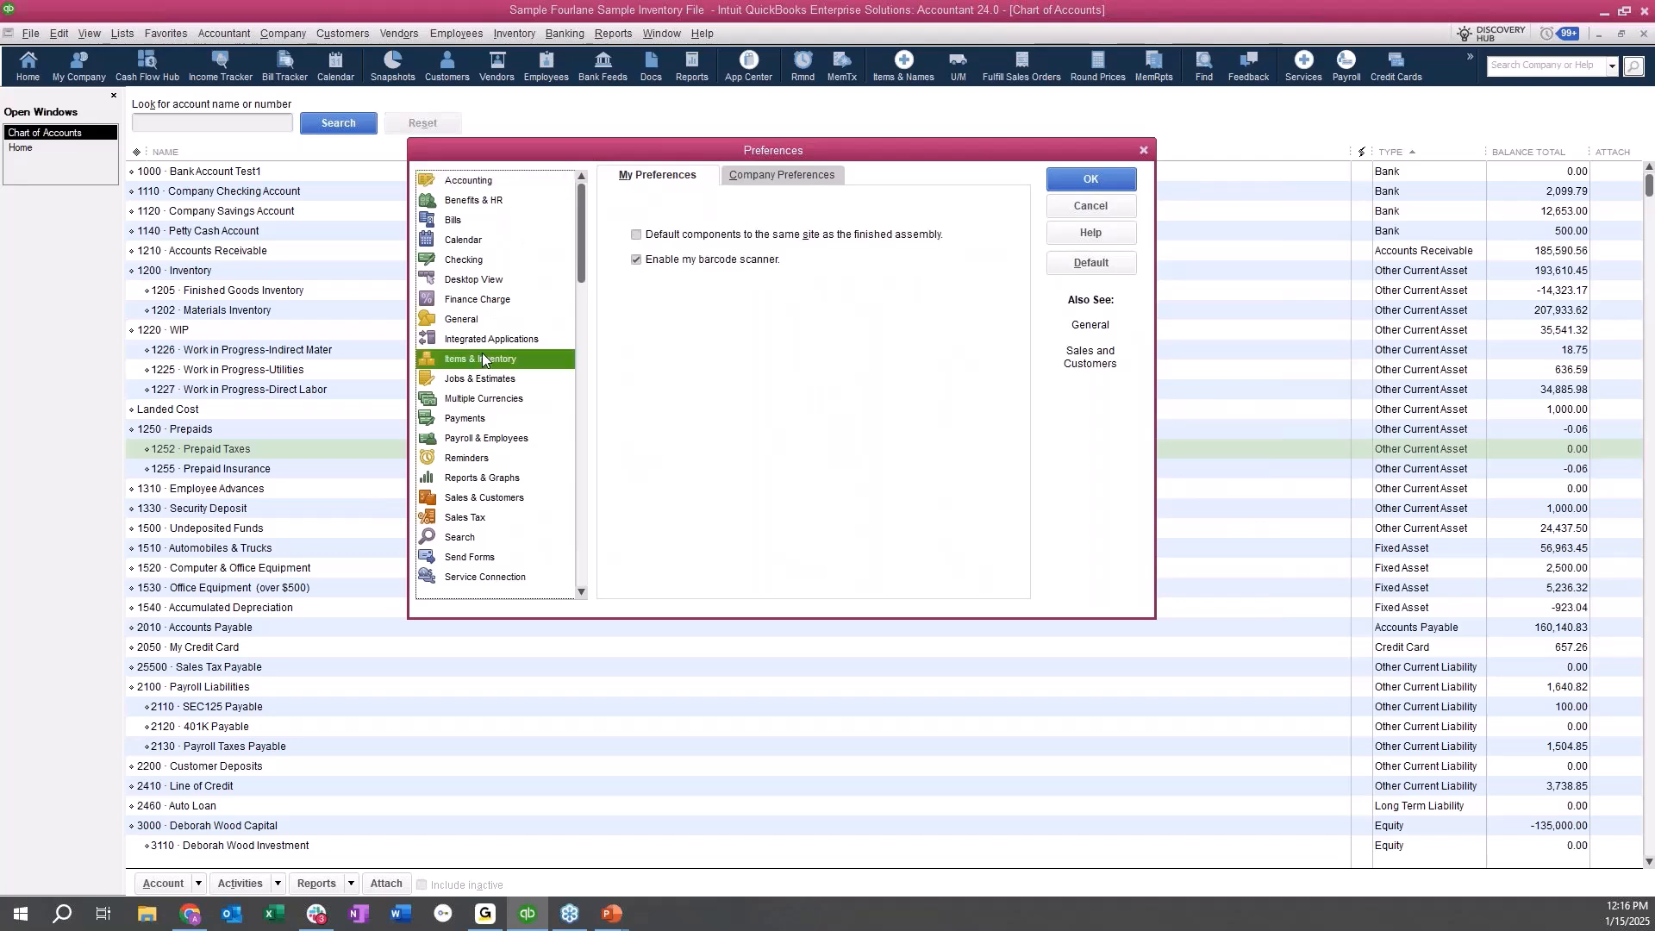
left_click(743, 178)
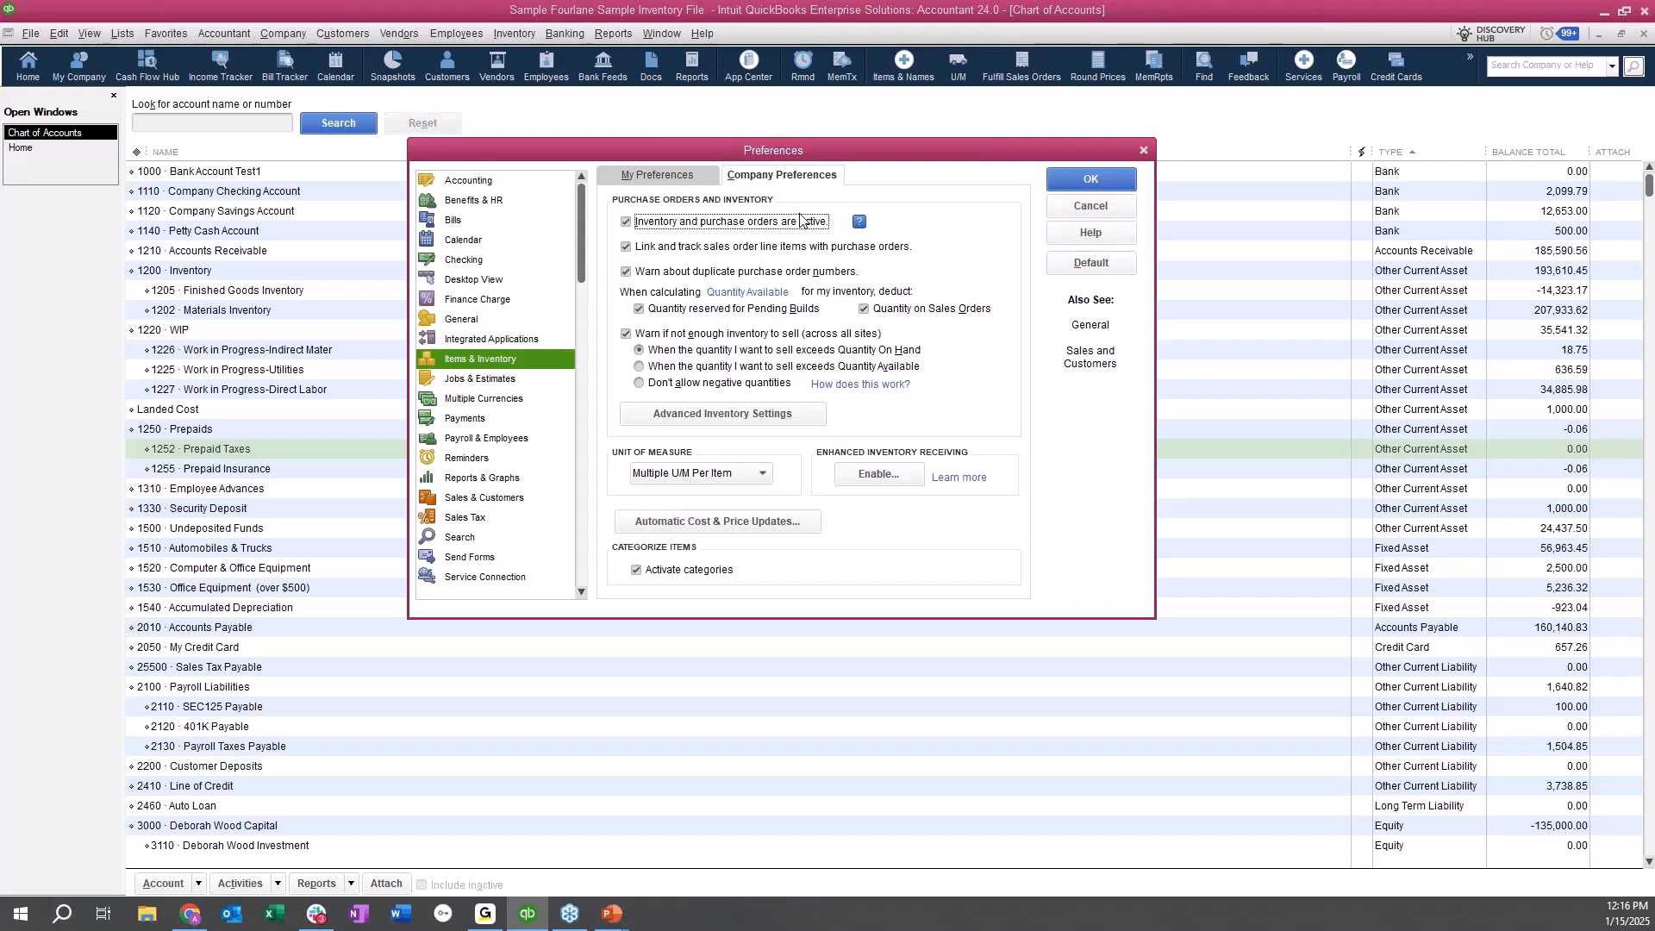
left_click(1073, 207)
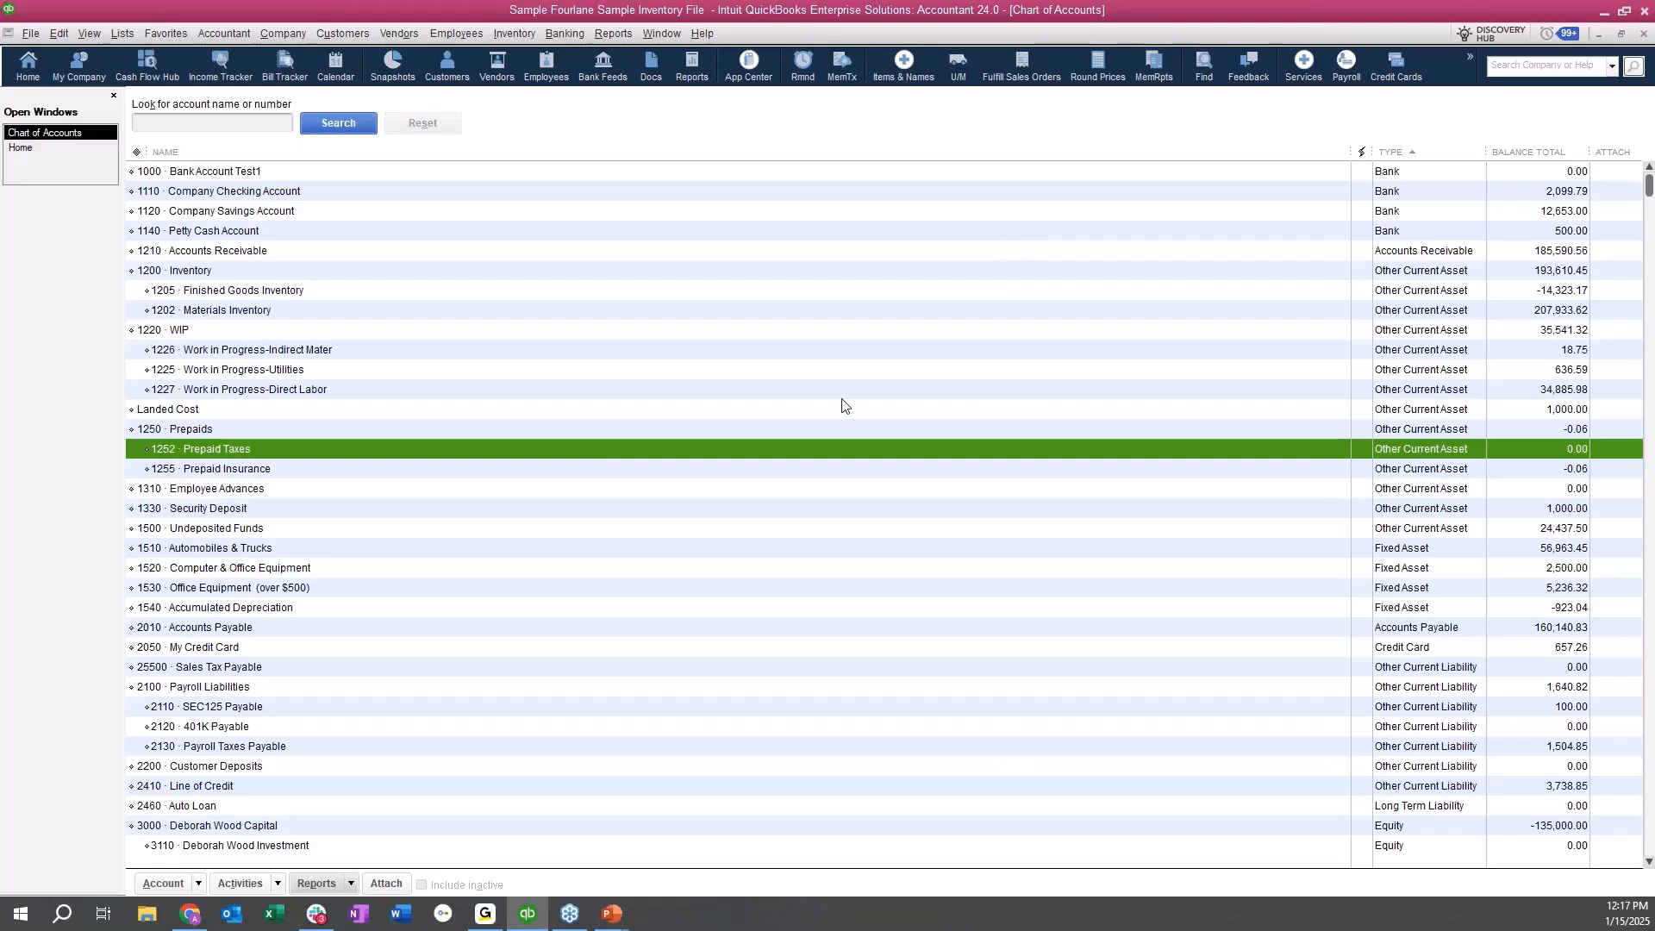
Edit the Cost of Goods Sold account to number 5005 and name "Cost of Goods Sold -NEW", and save it.
scroll(842, 406, "down", 8)
left_click(308, 574)
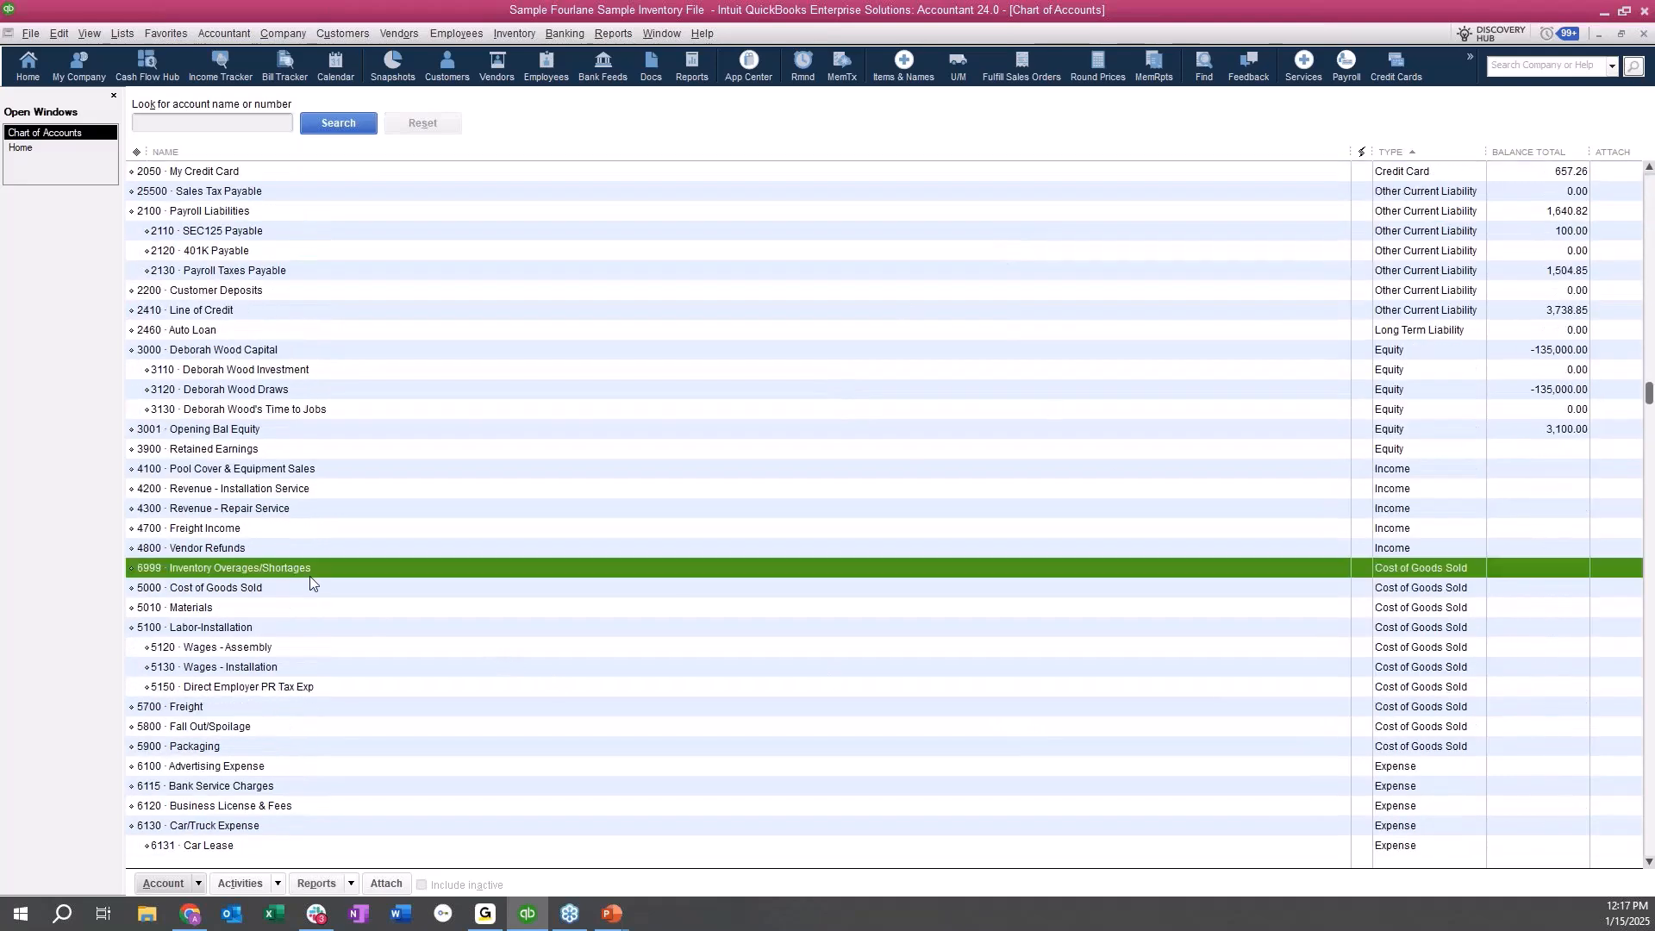
left_click(328, 588)
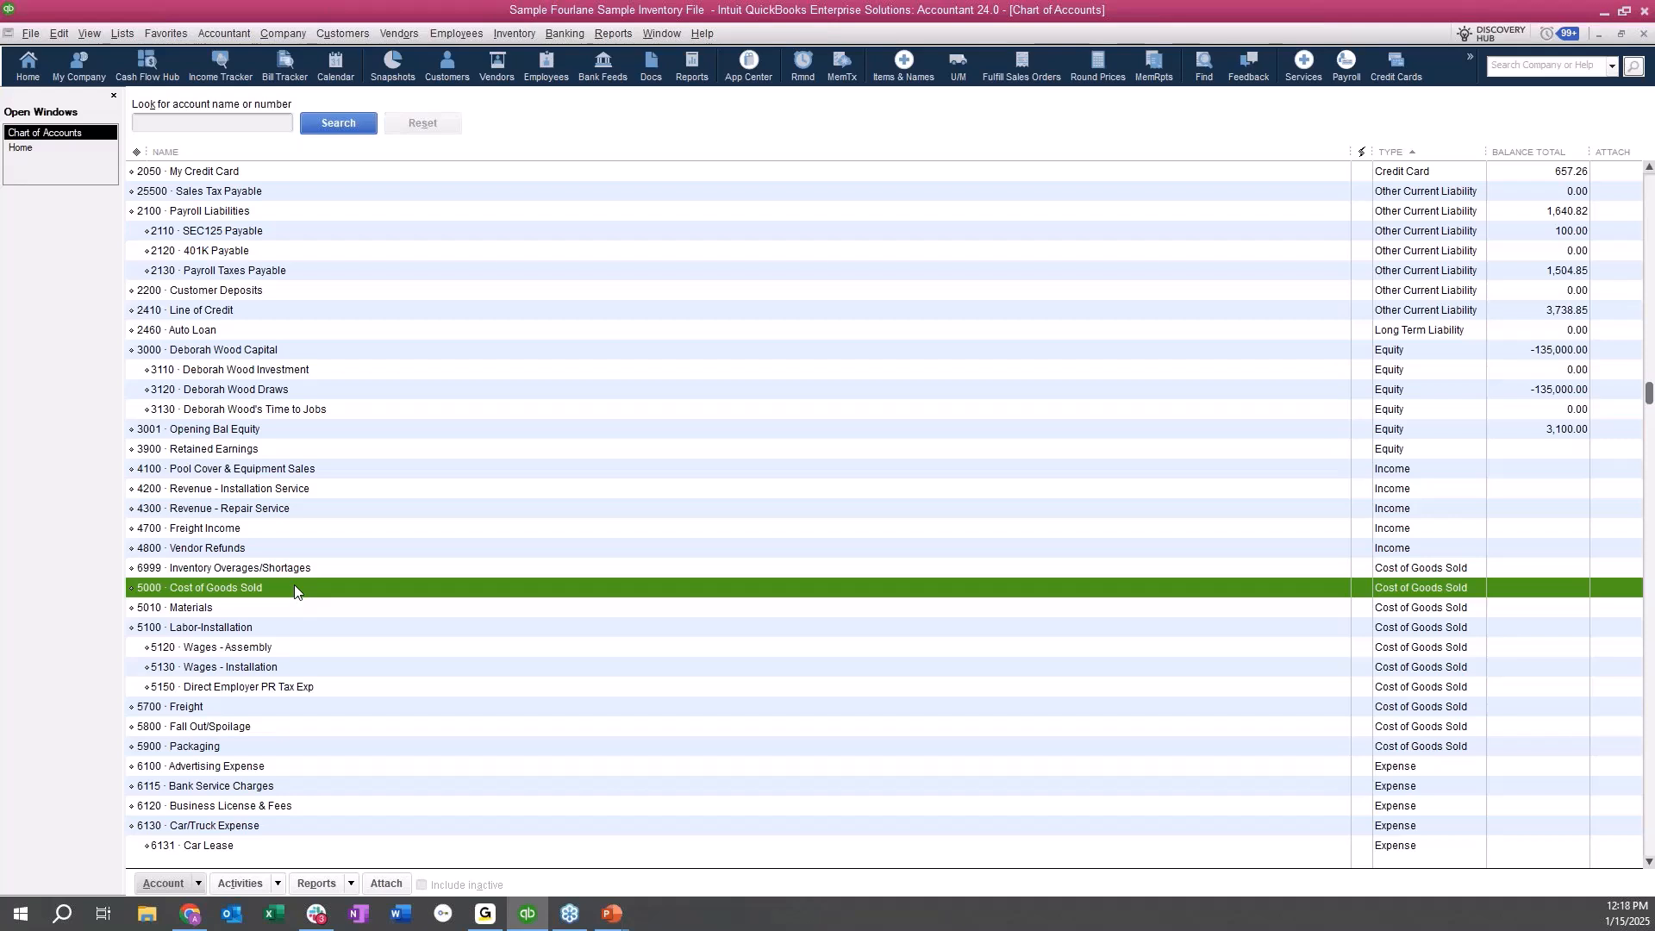
key("ctrl+e")
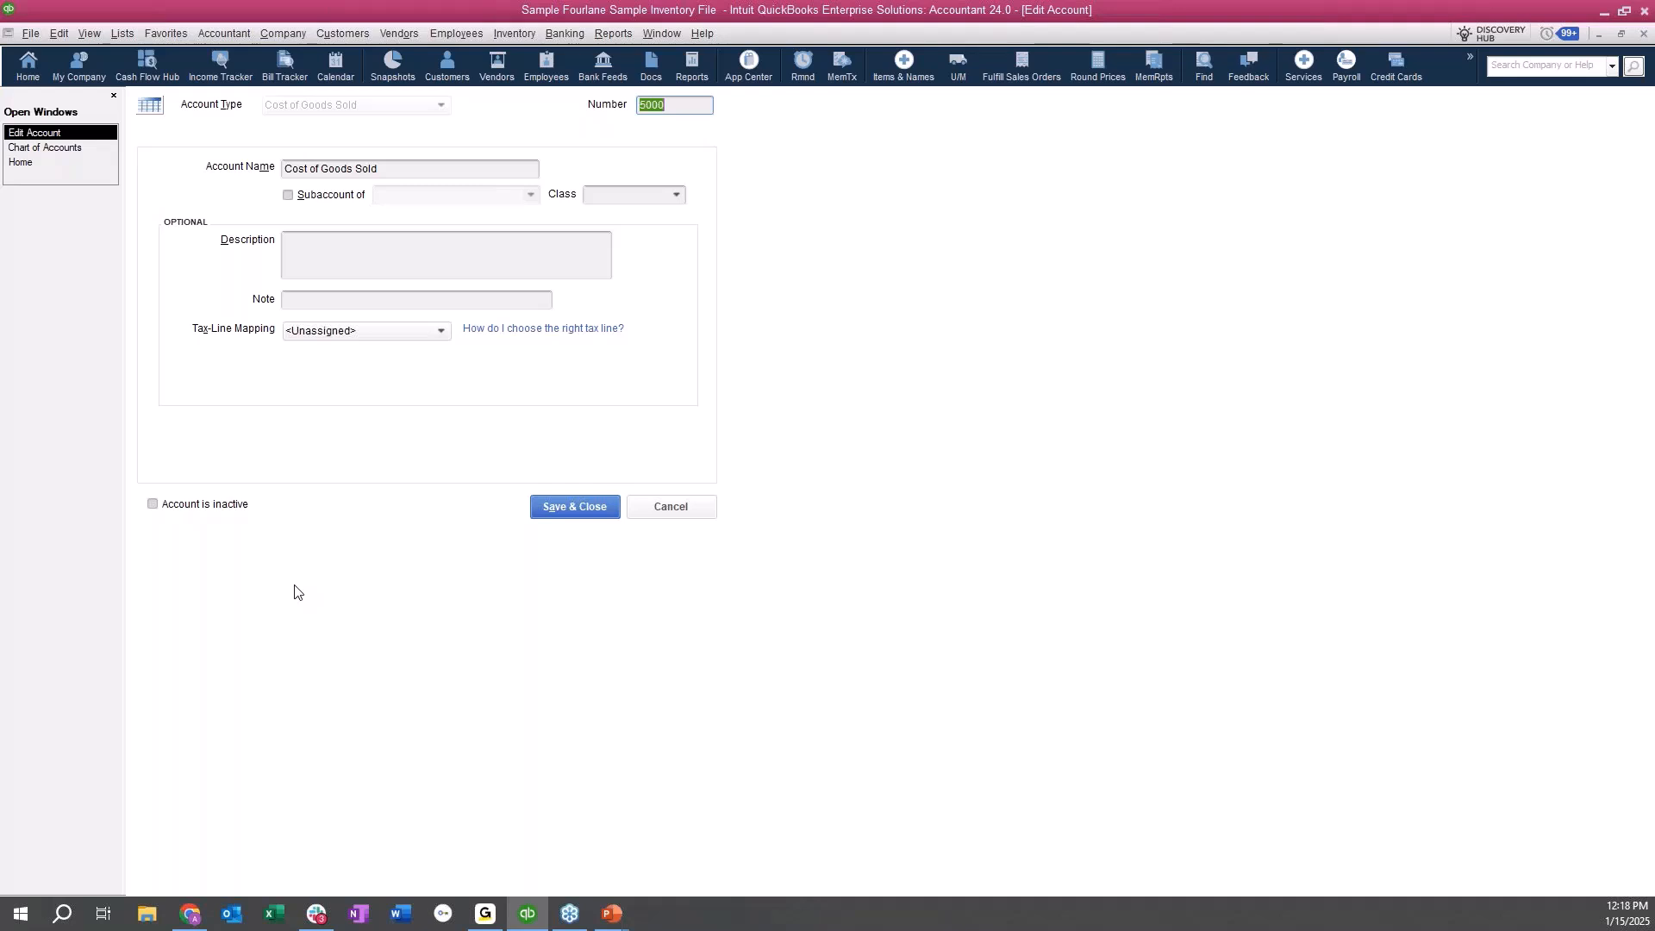
left_click(672, 105)
type("5")
left_click(476, 171)
type("-N")
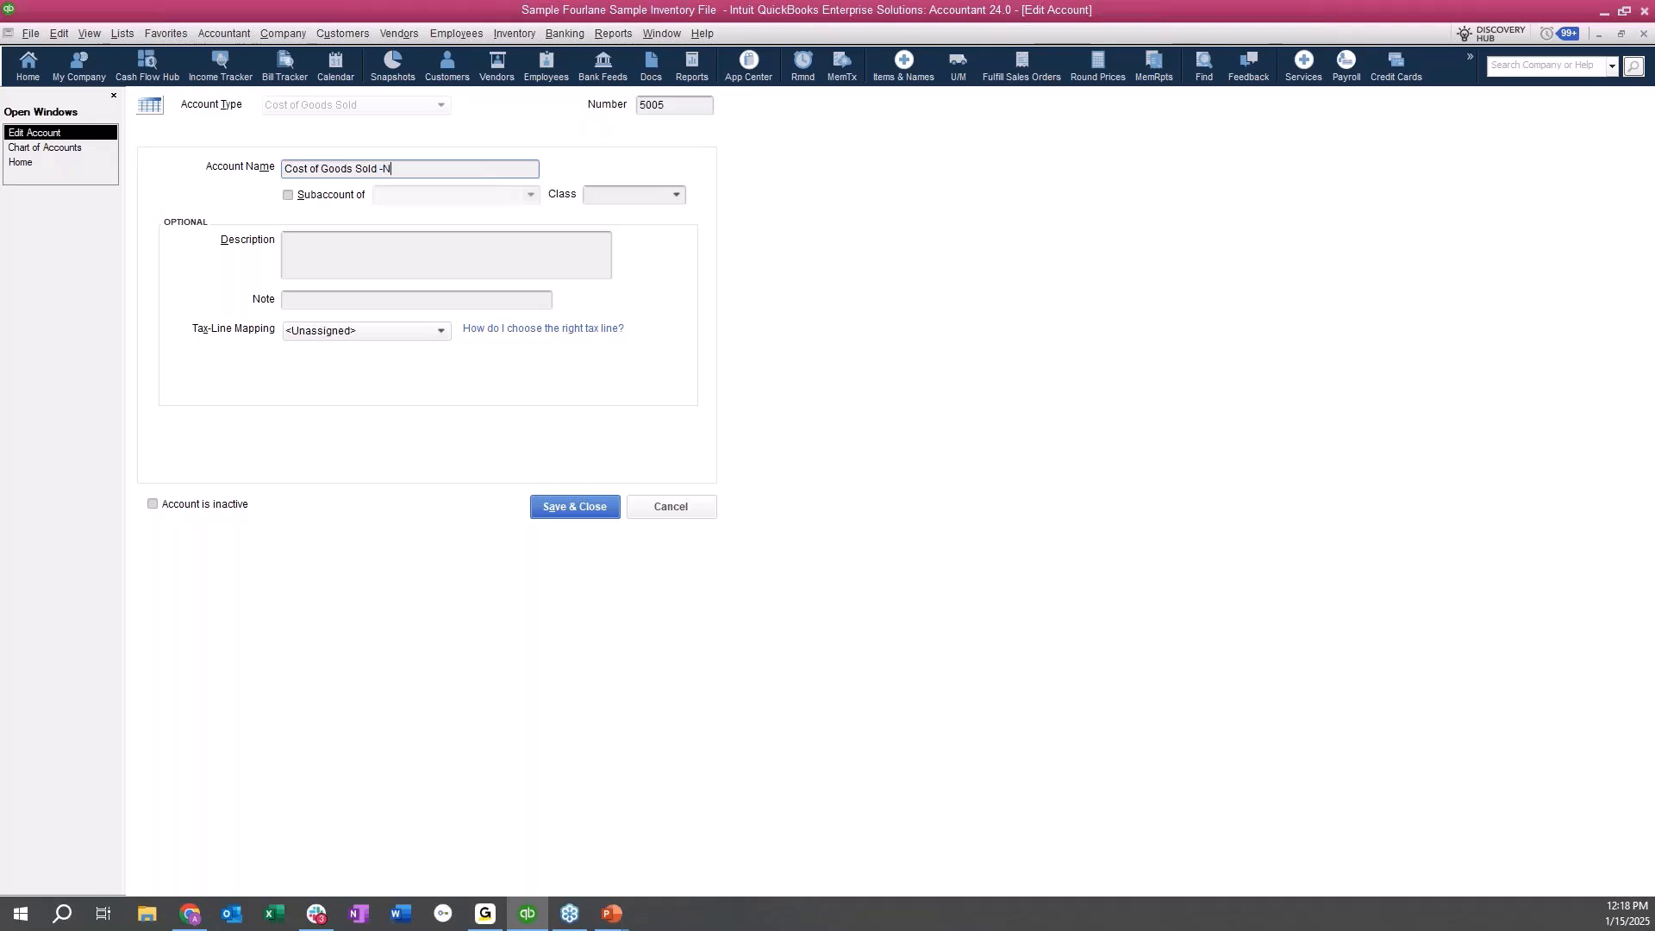
type("EW")
left_click(578, 510)
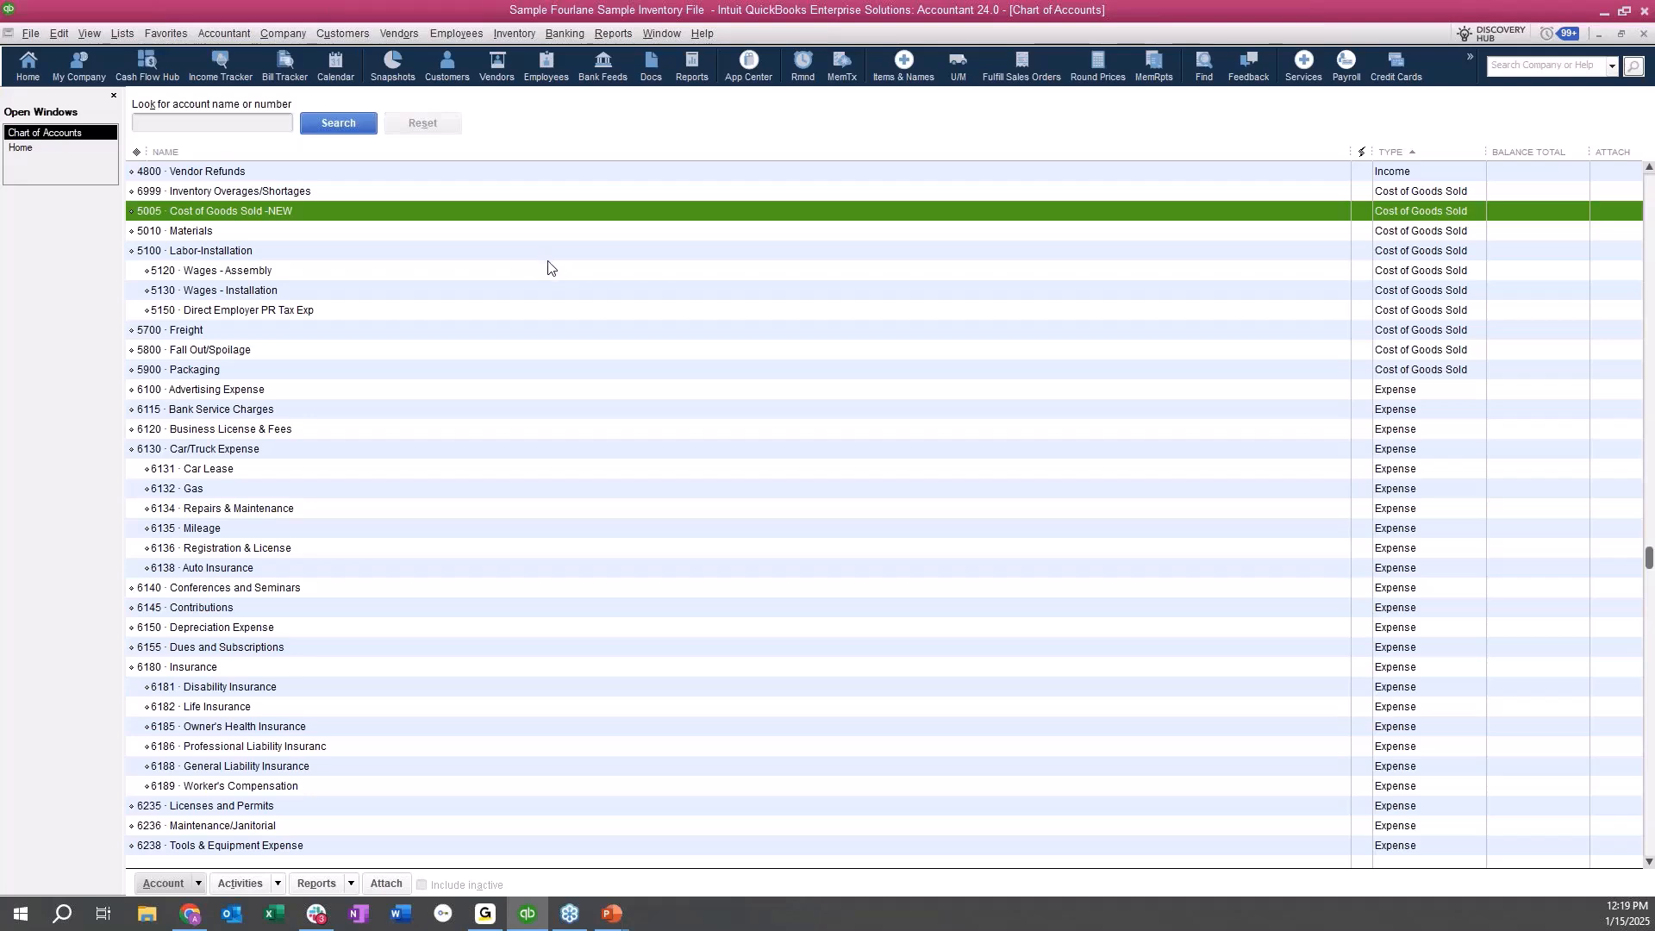
Examine the Accounts Payable and Accounts Receivable accounts in the chart of accounts.
scroll(551, 264, "up", 2)
scroll(551, 265, "up", 7)
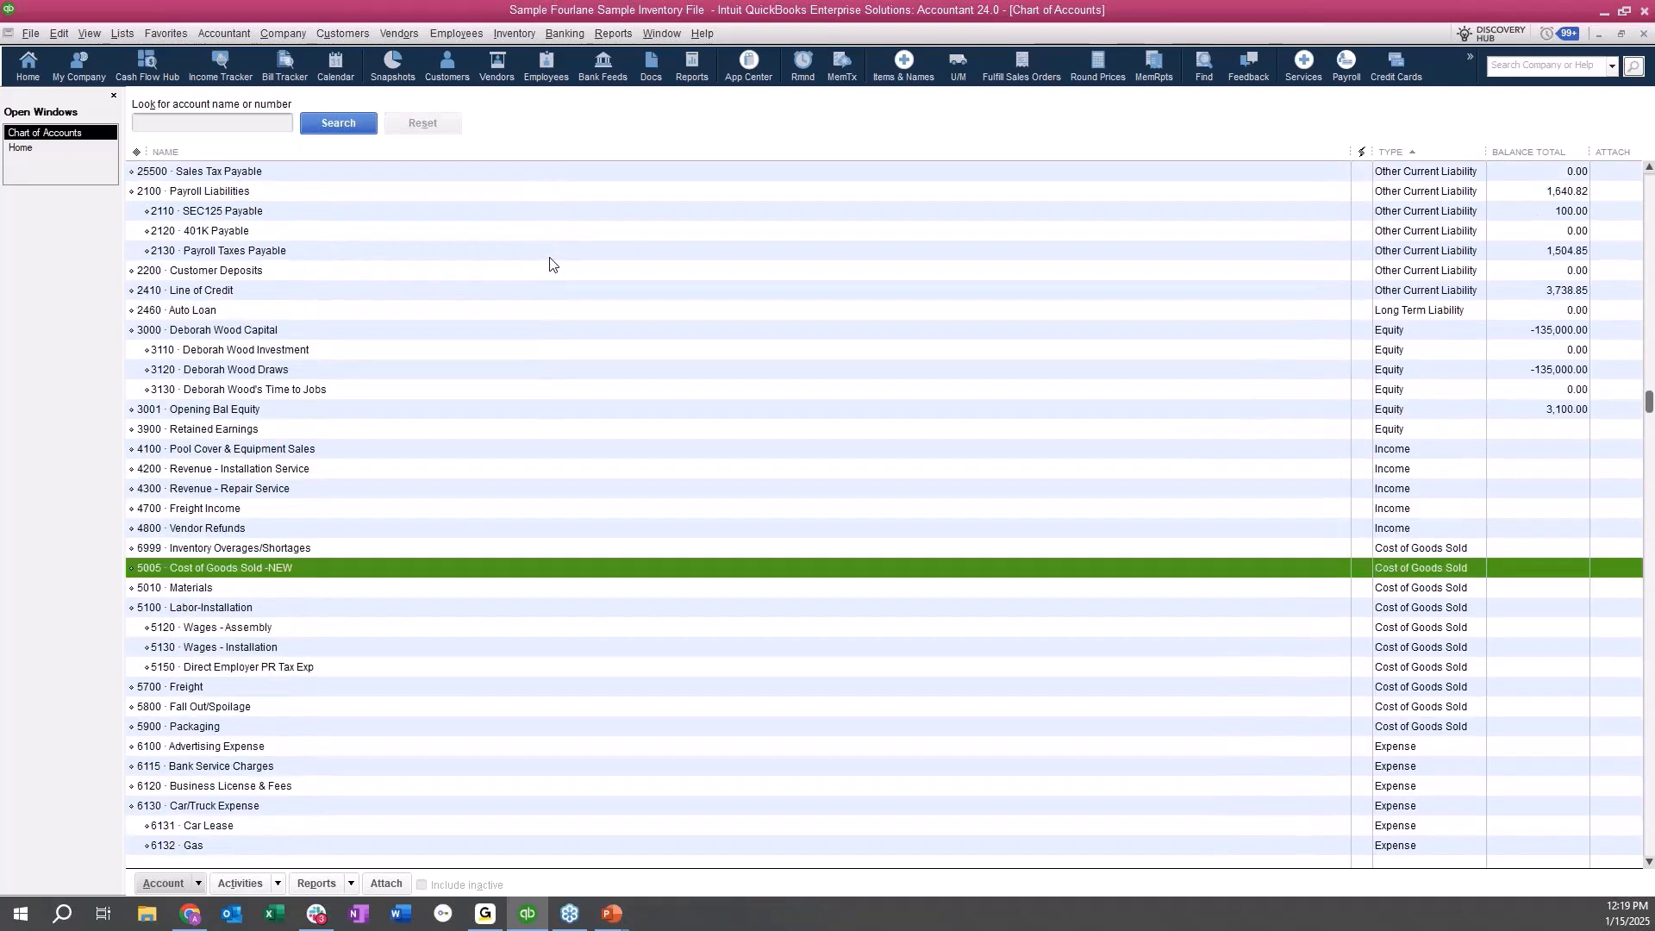
scroll(552, 265, "up", 1)
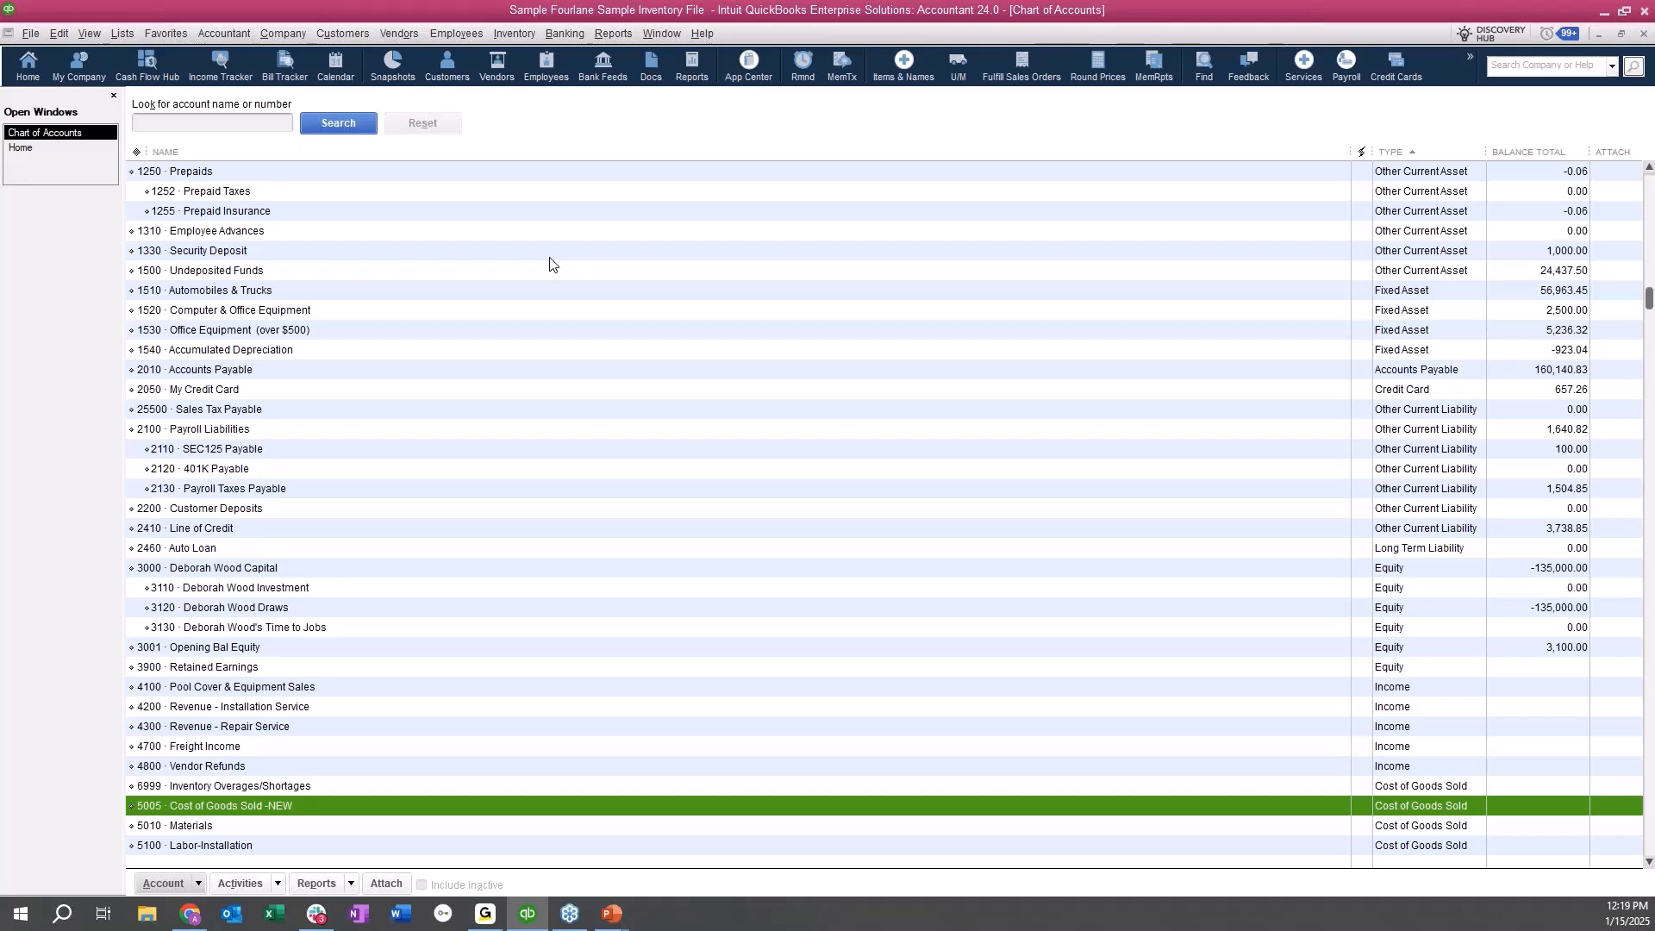
left_click(376, 366)
scroll(574, 356, "up", 3)
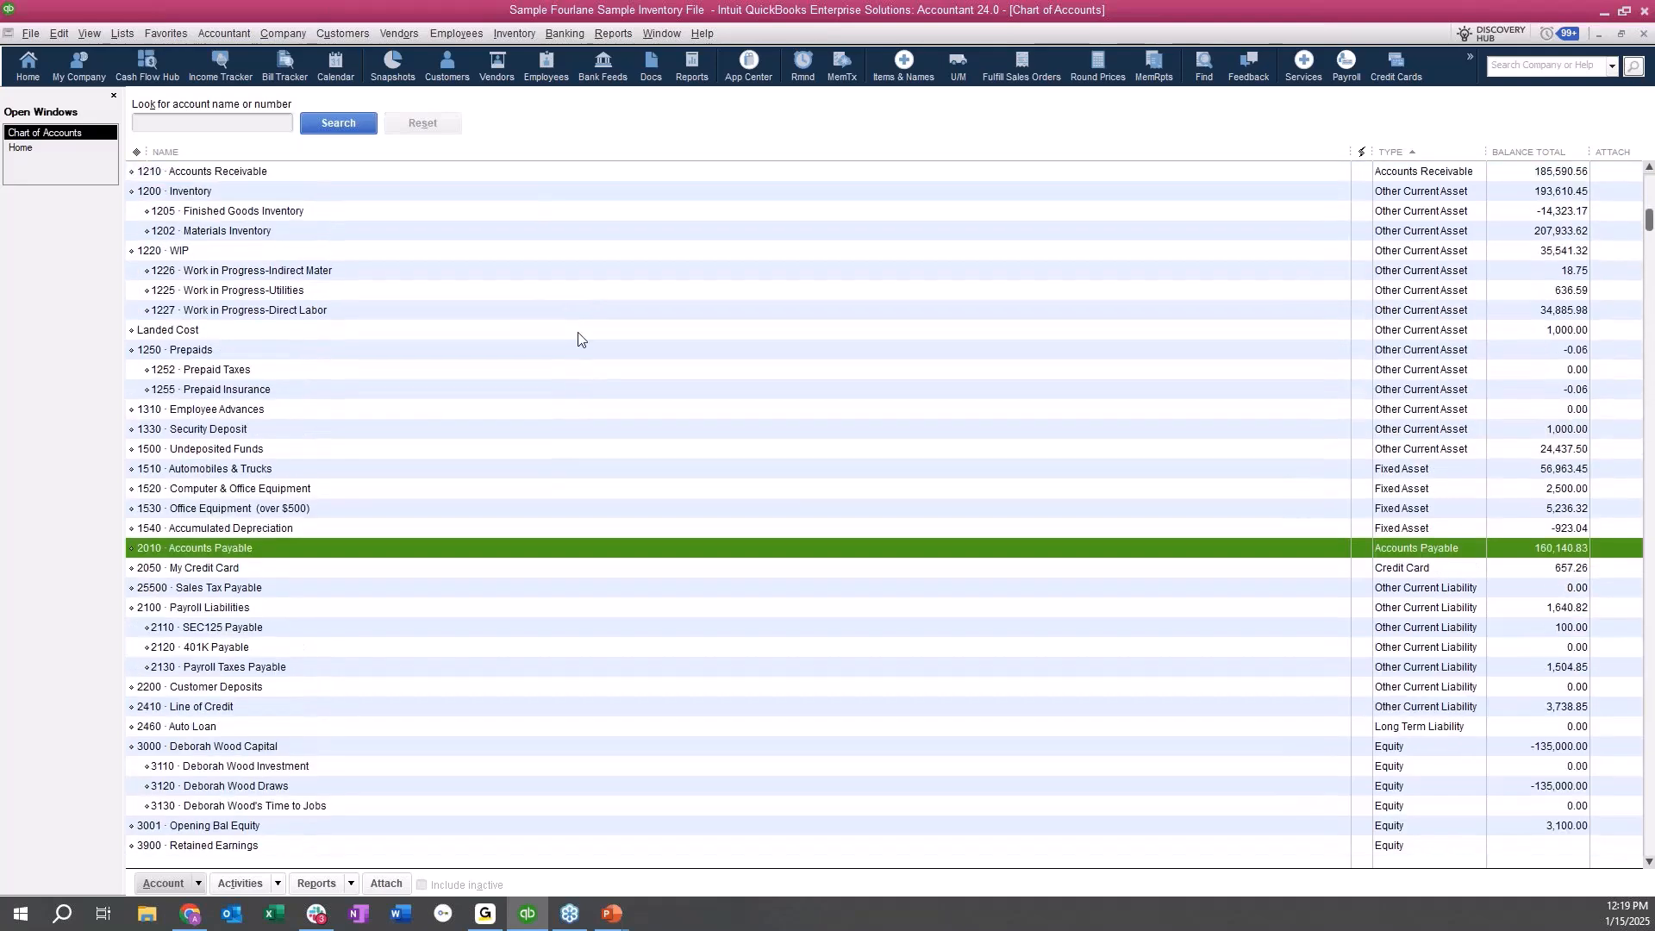
scroll(575, 336, "up", 2)
left_click(1307, 256)
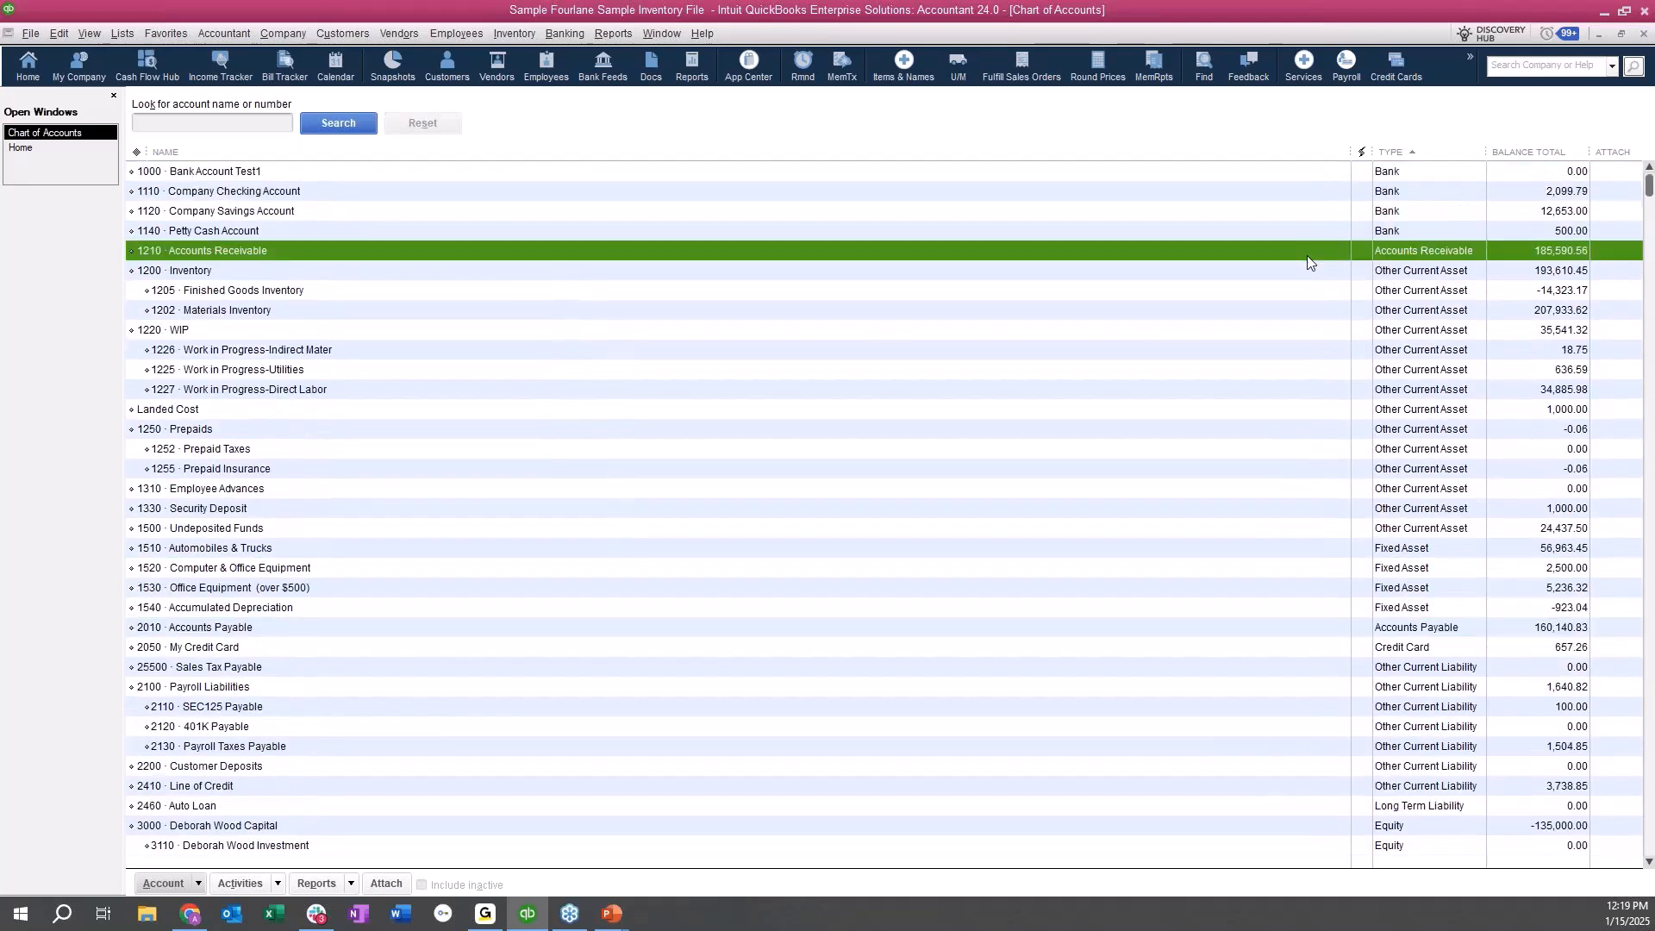
Start another new account in the chart of accounts with the type Accounts Receivable.
key("ctrl+n")
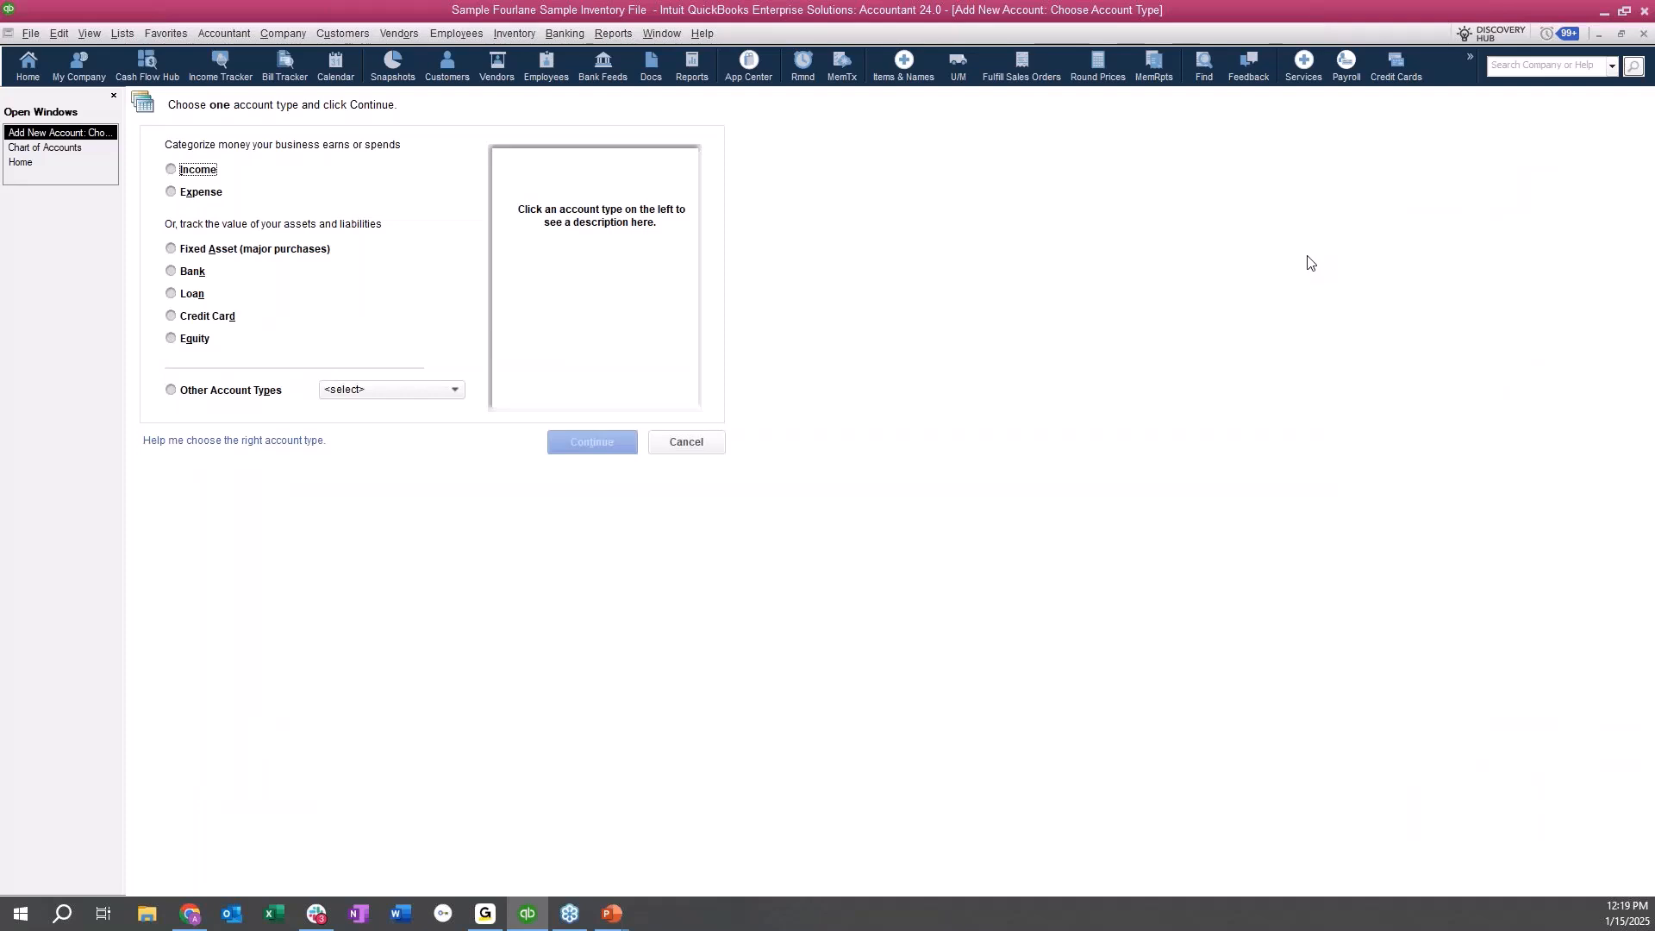
left_click(380, 389)
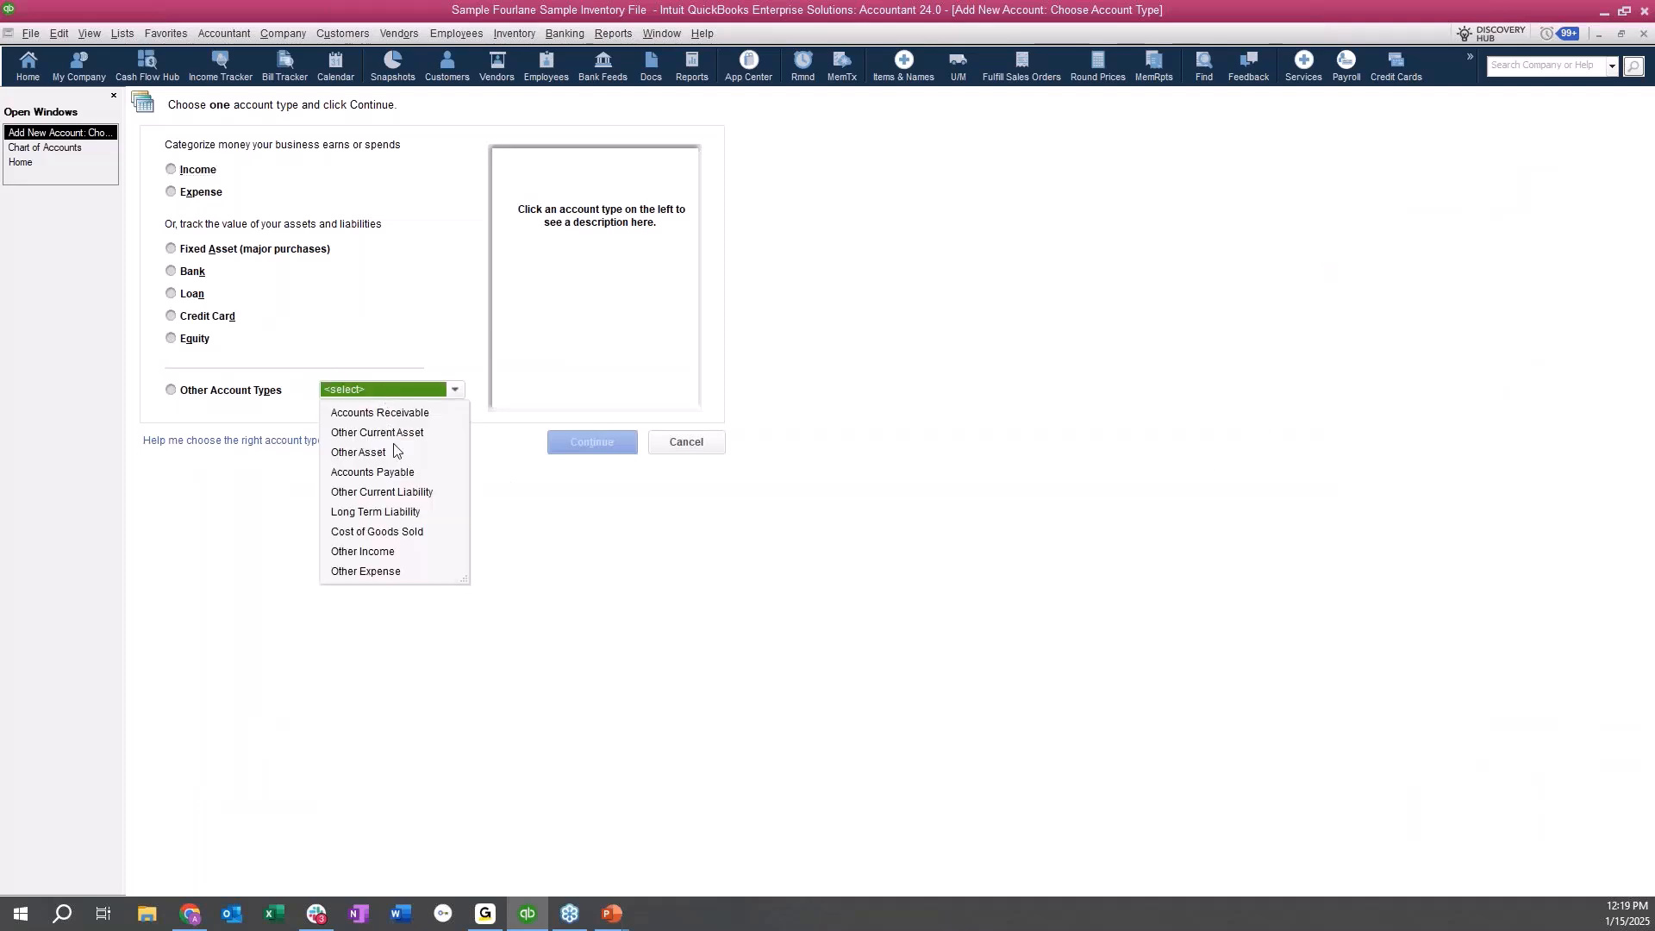
left_click(412, 411)
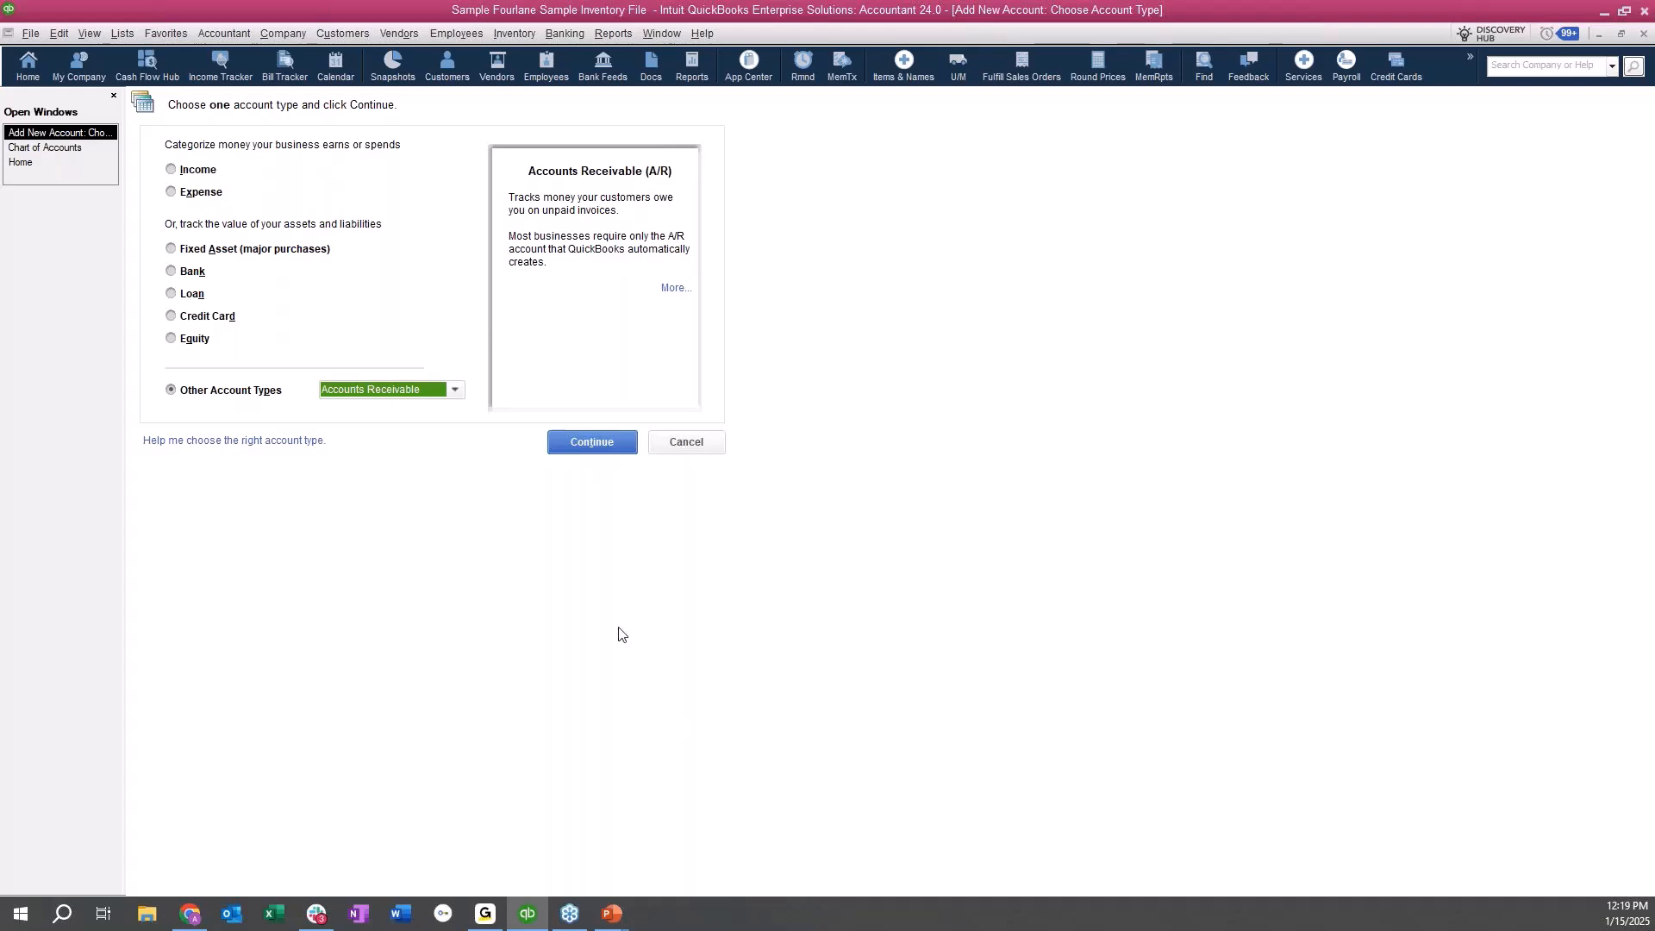
left_click(573, 448)
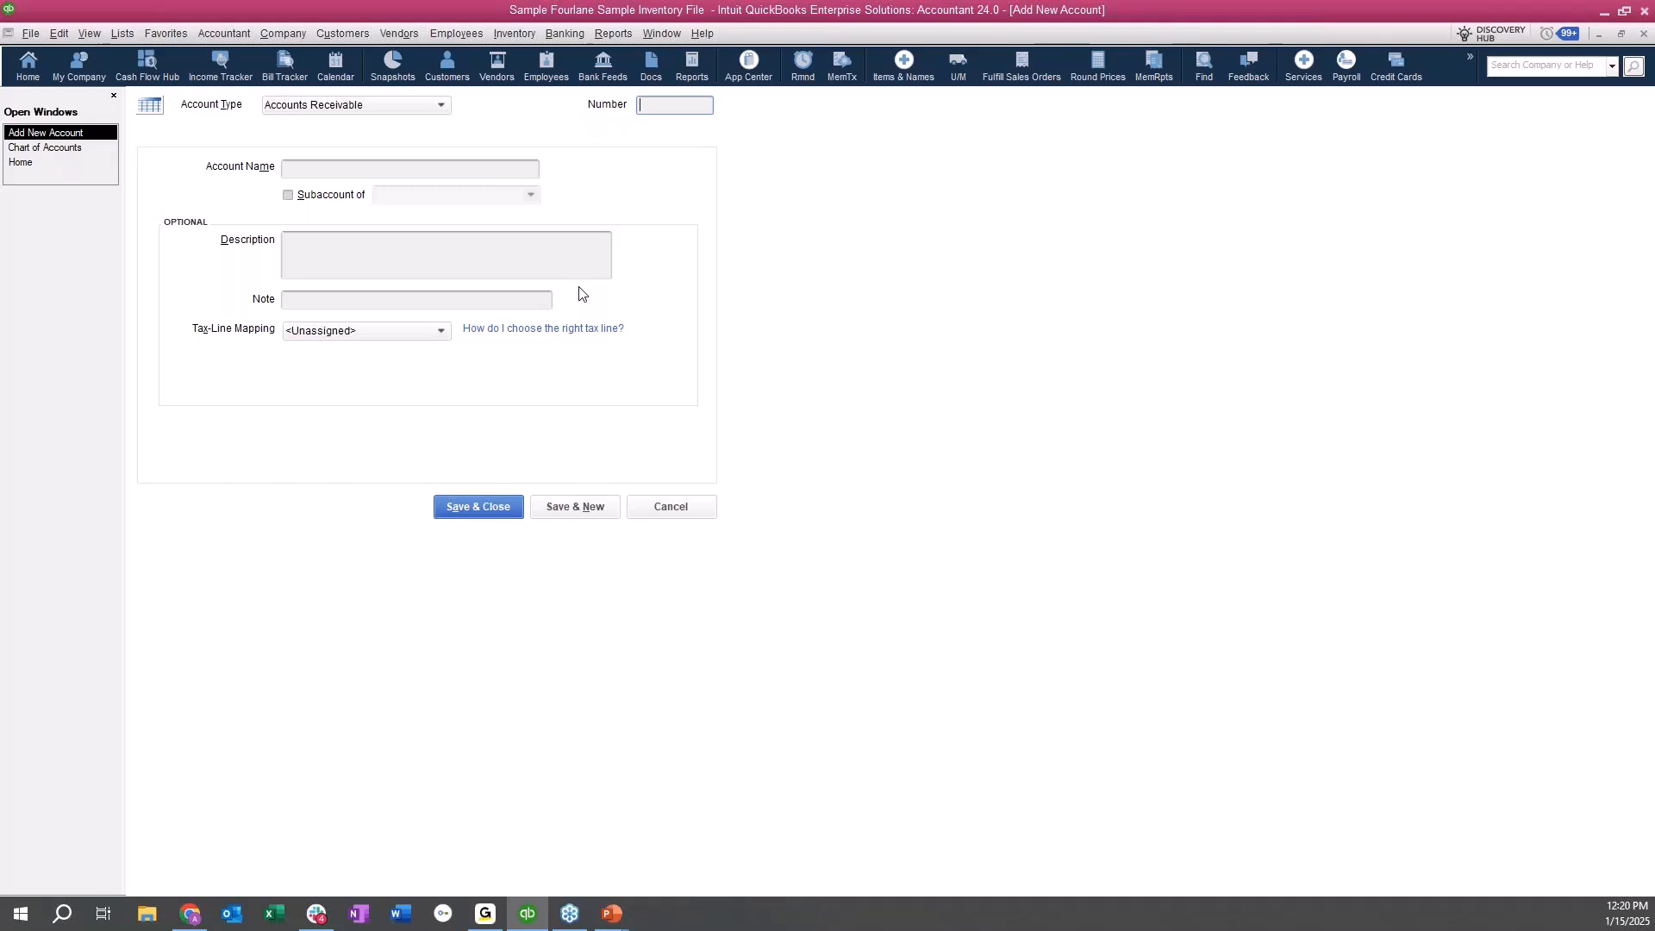
Enter number 1205 and the name "Second AR Account" for the new account, and try to save it.
type("1205")
left_click(390, 170)
type("Second AR")
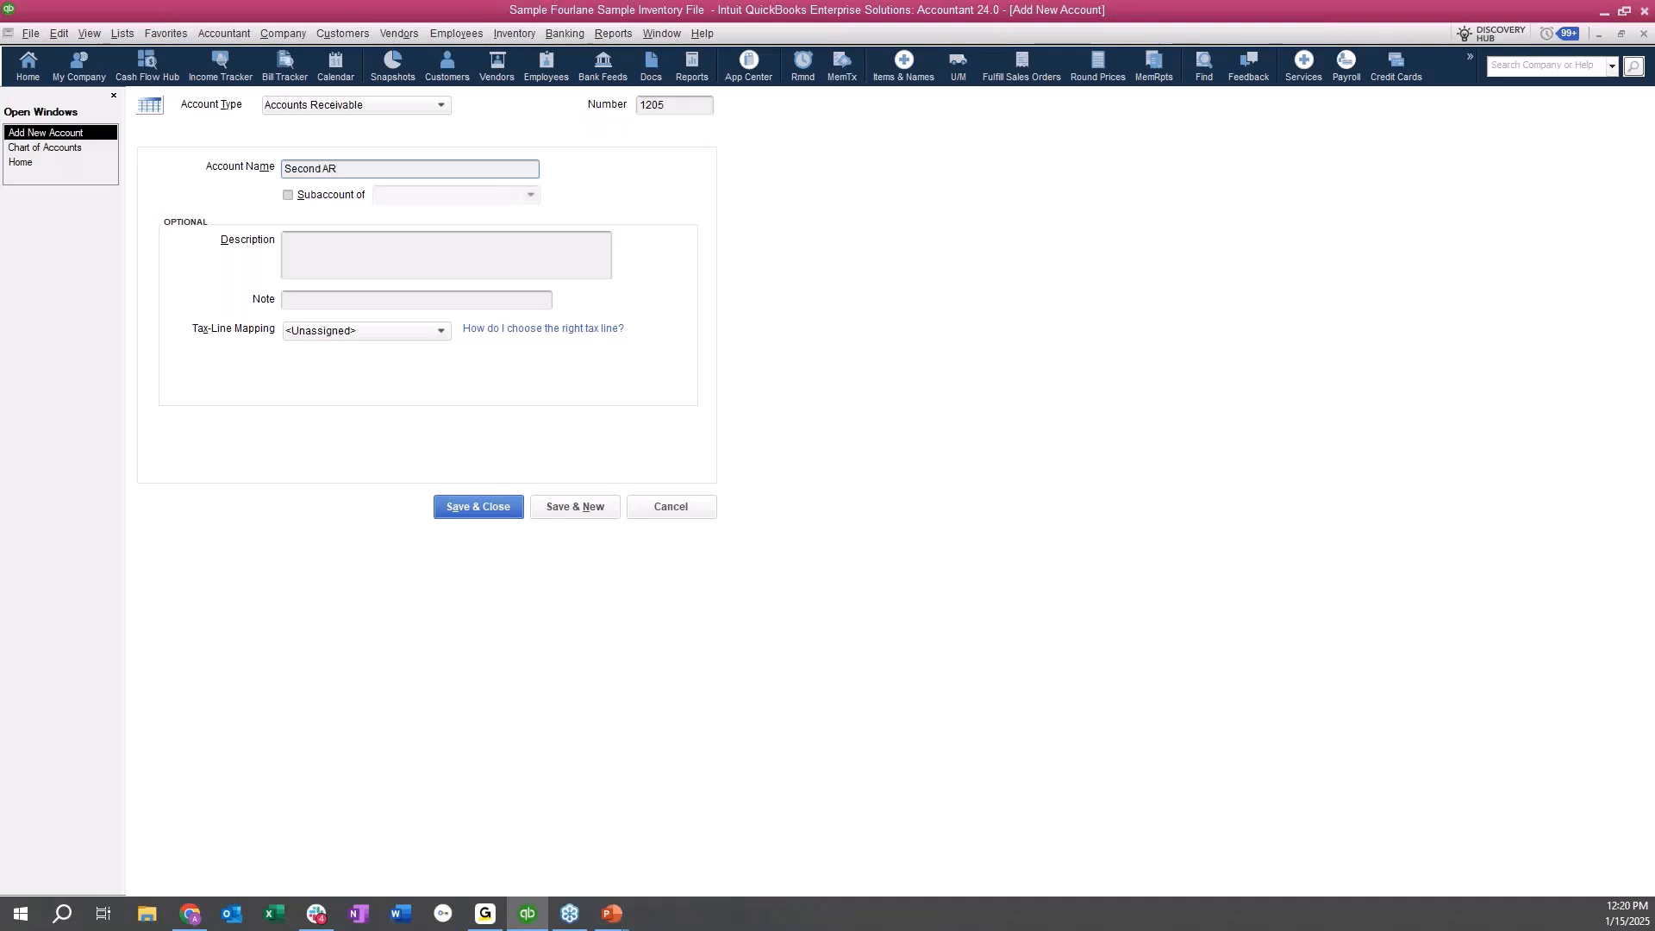
type(" Account")
left_click(488, 514)
Change the new receivable account's number to 1205.5 and save the account.
left_click(689, 106)
type(".5")
left_click(473, 506)
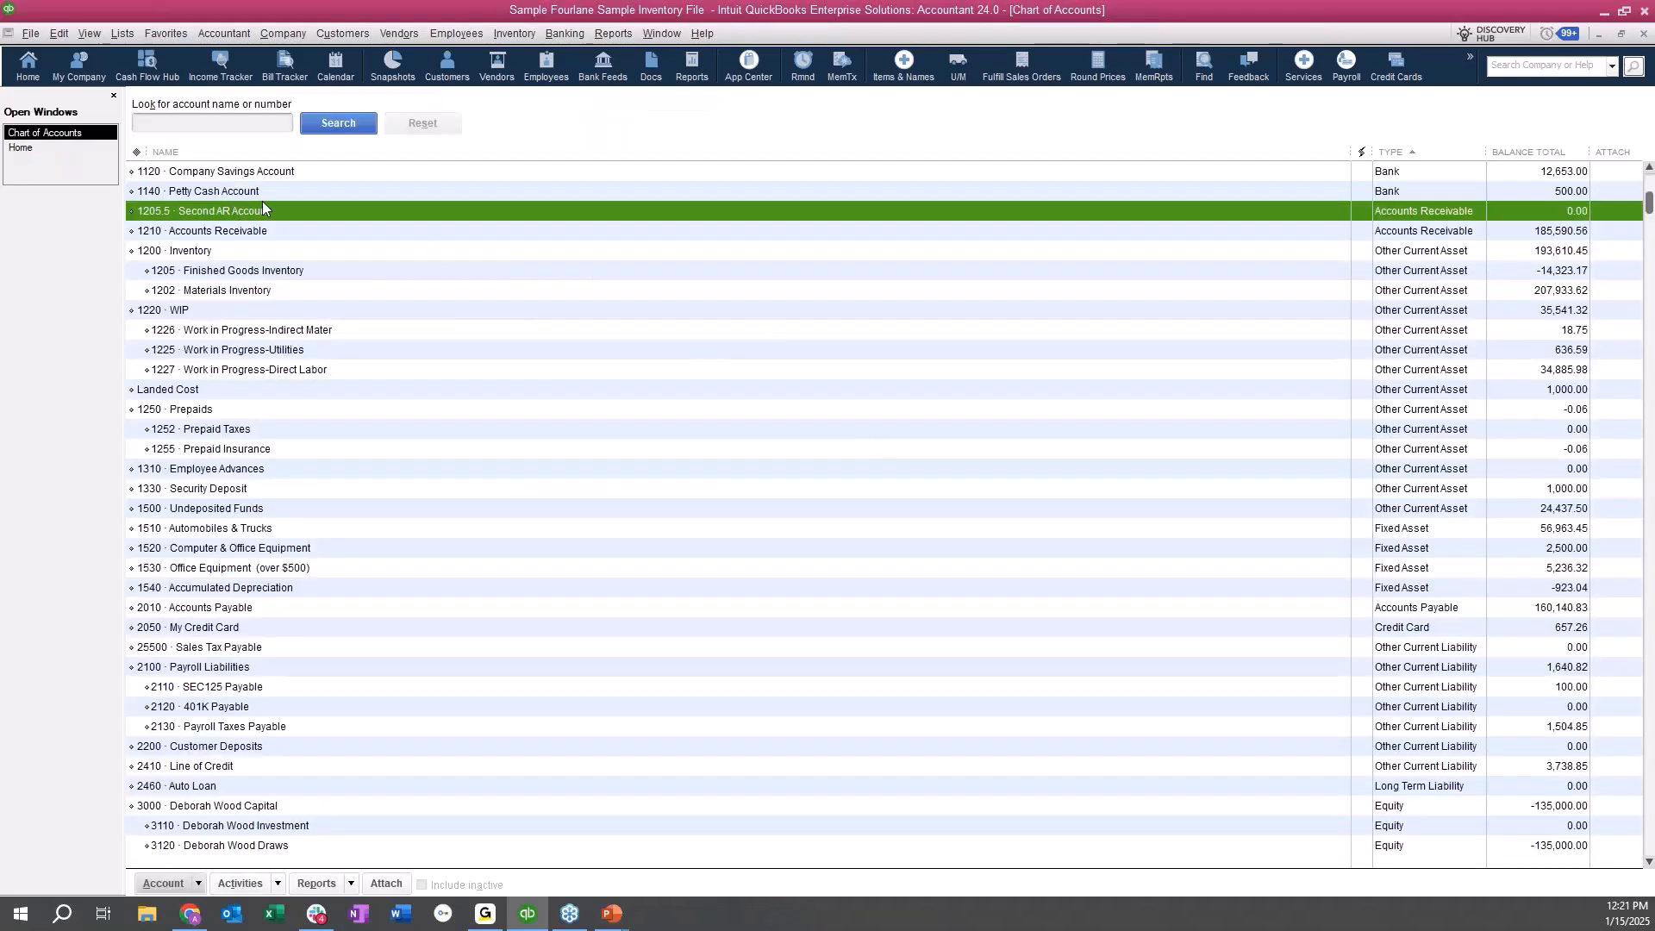
Try out 1205.5 Second AR Account as the receivable account on a new invoice, and discard the invoice.
scroll(262, 200, "up", 1)
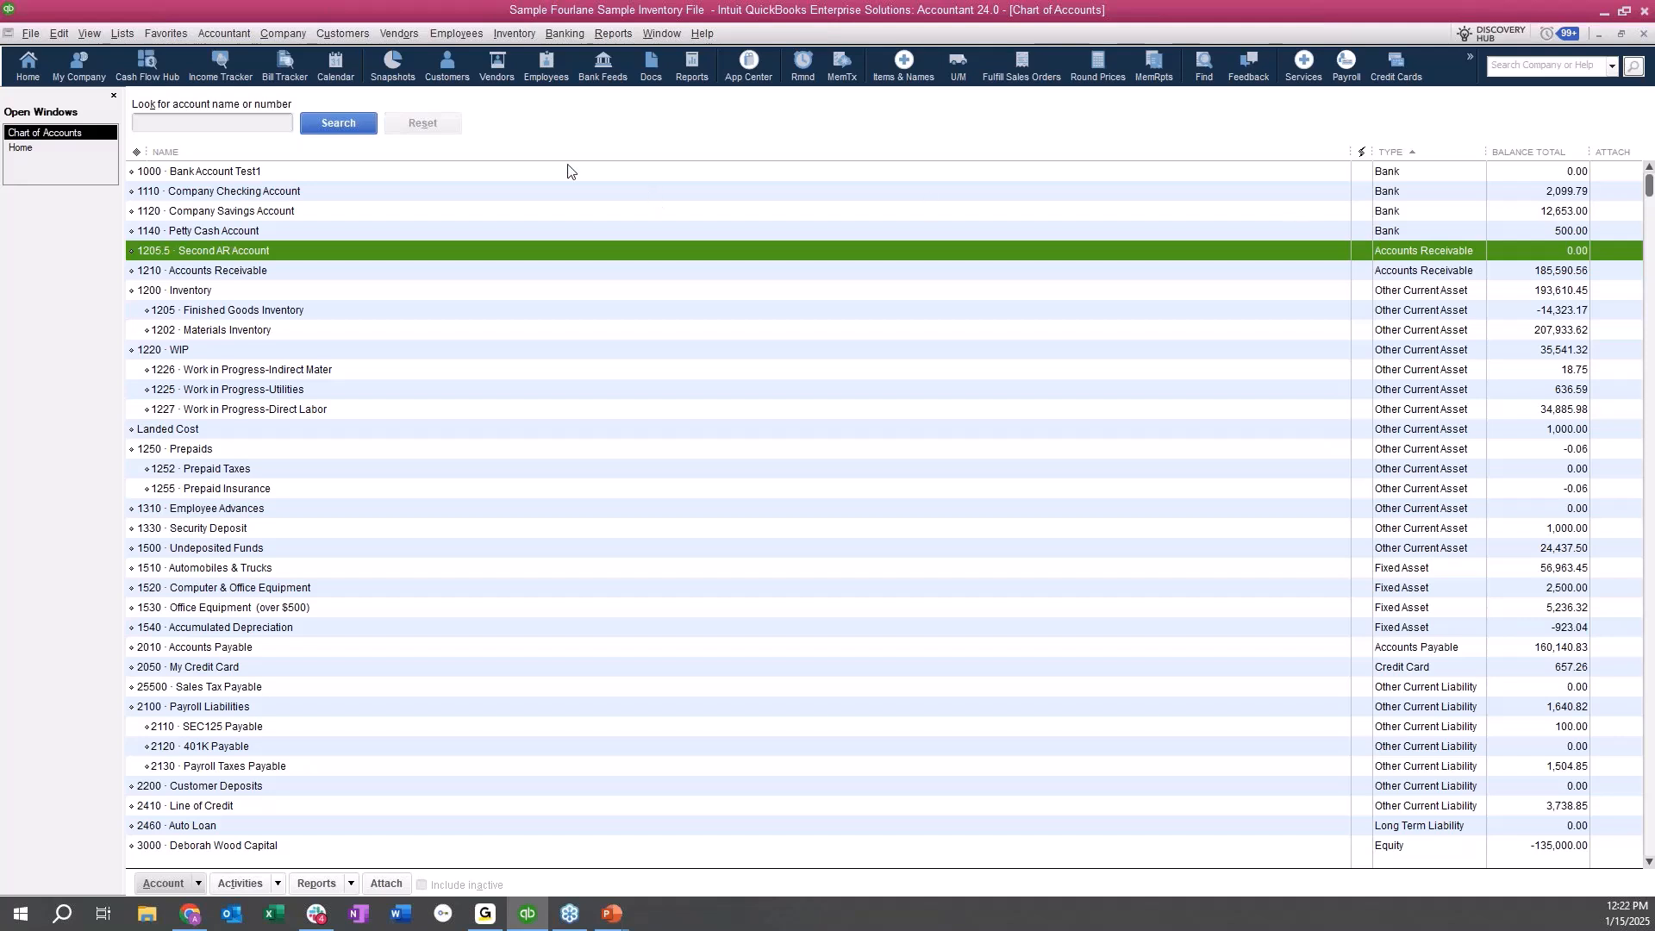
left_click(75, 149)
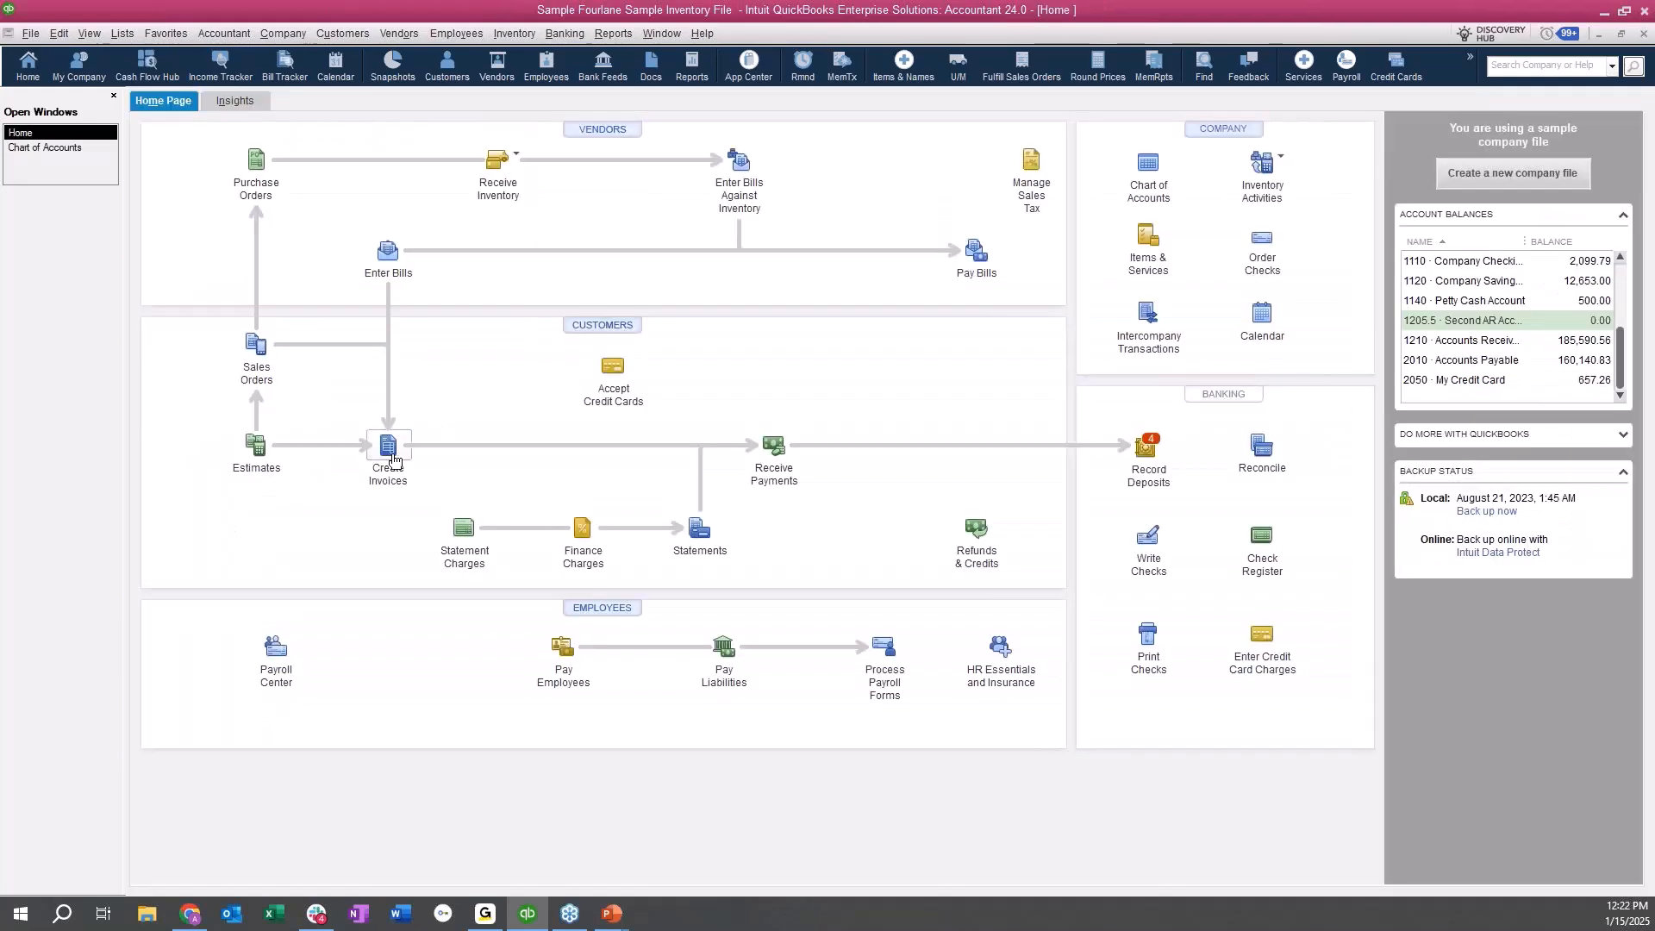
left_click(392, 460)
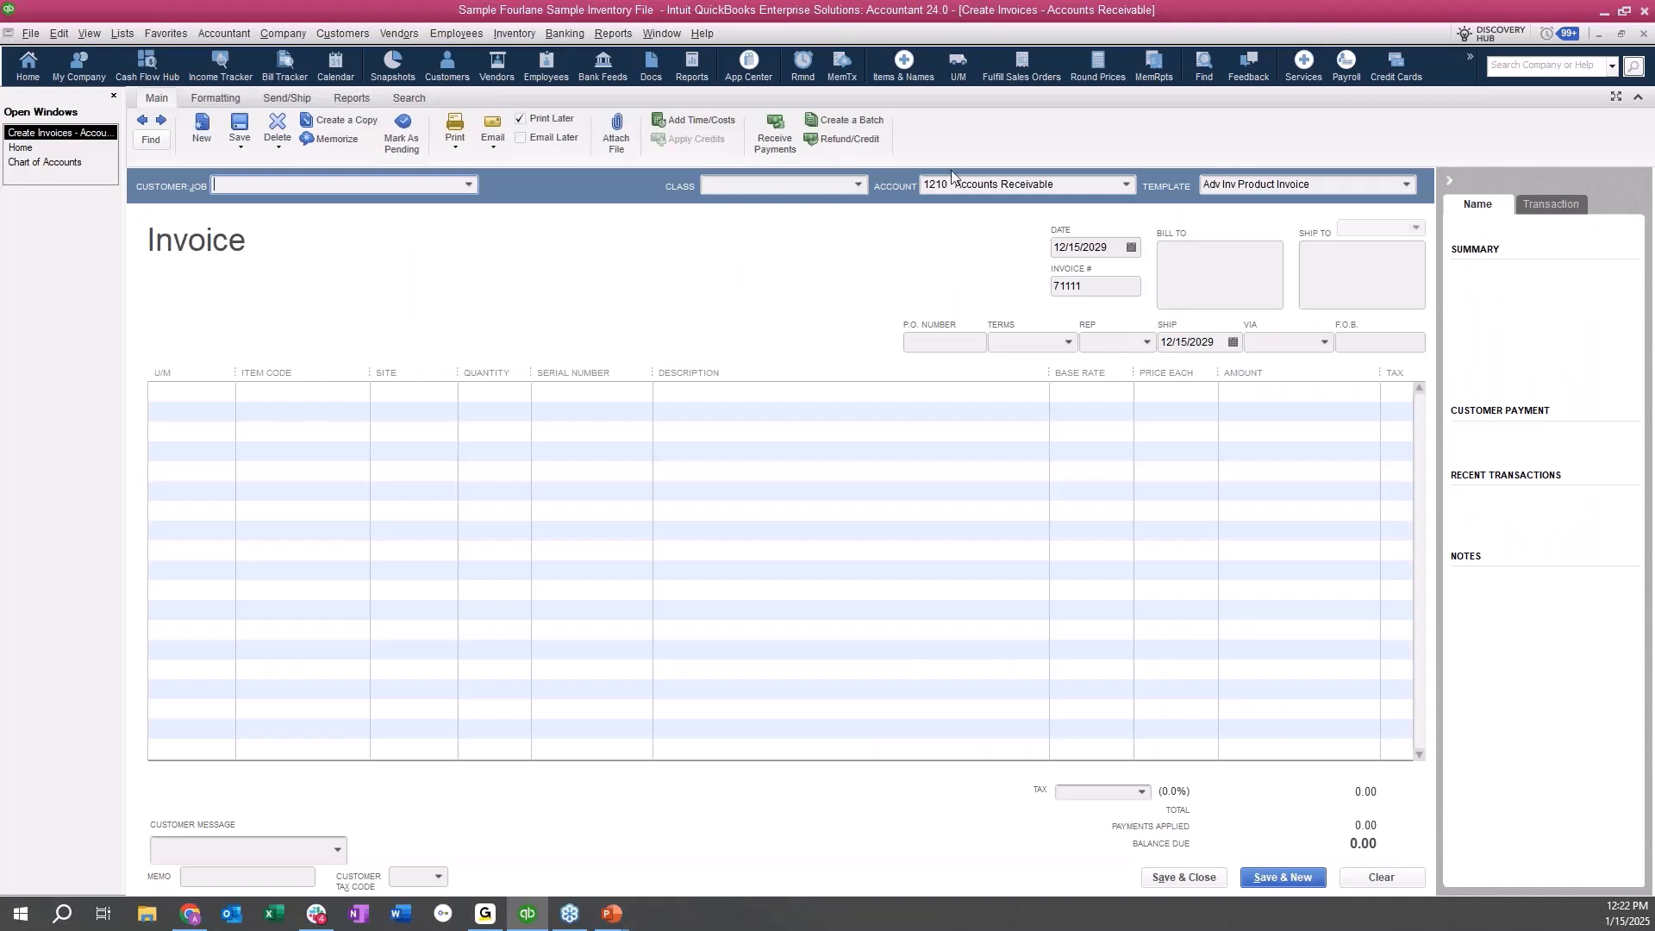
left_click(1130, 185)
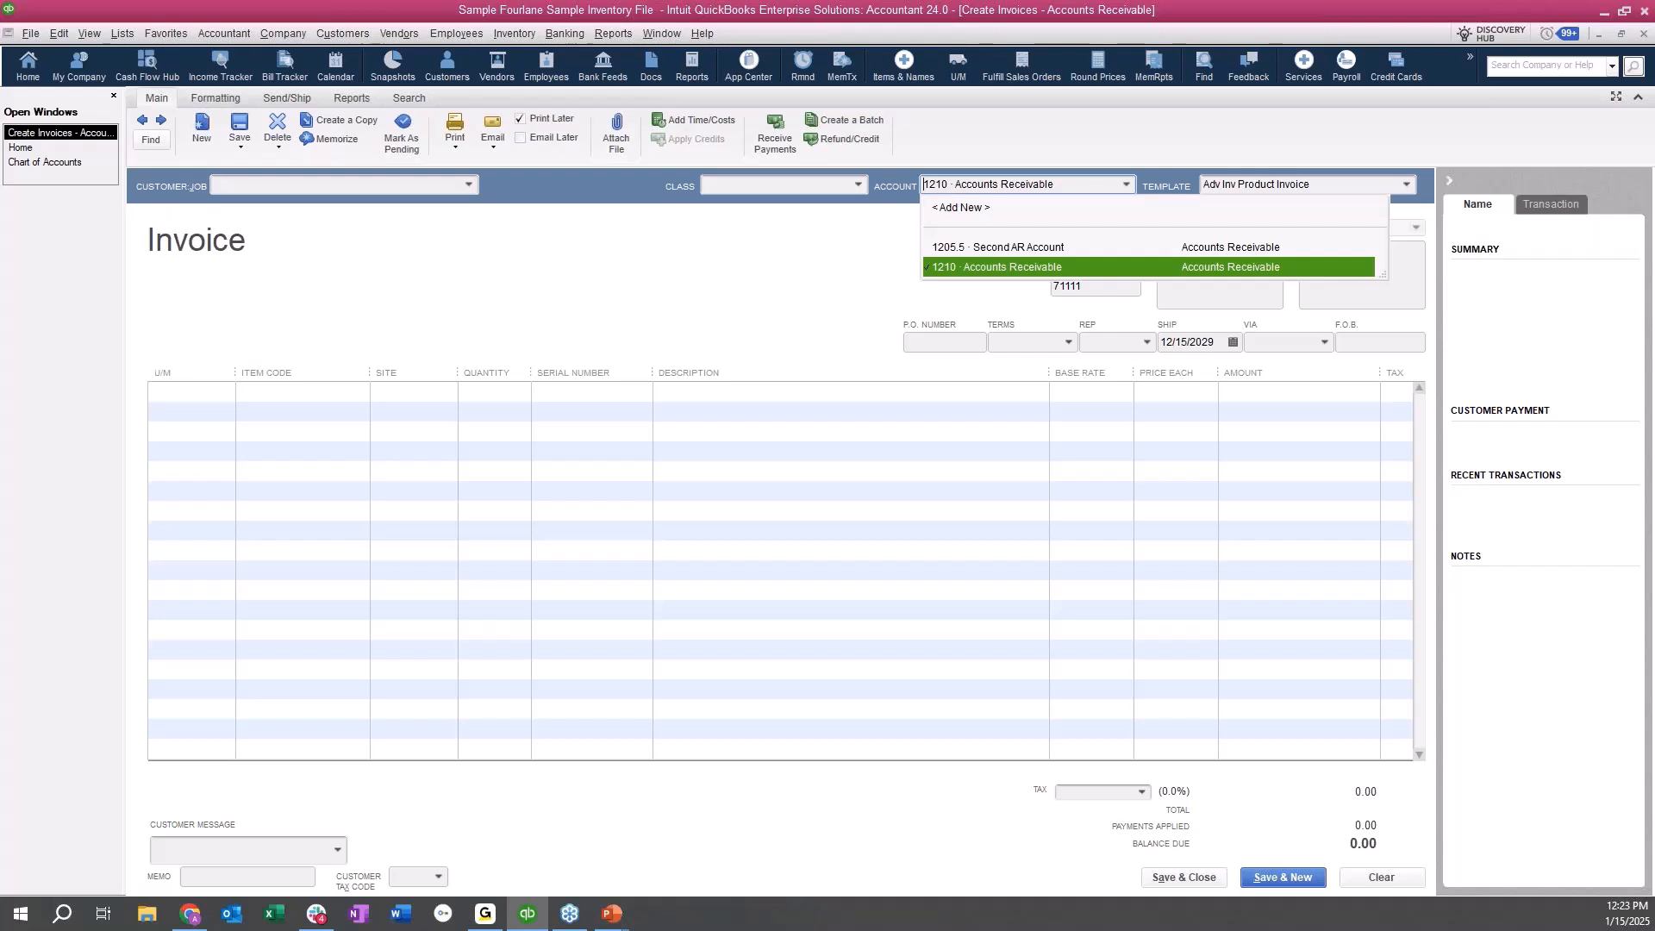
left_click(1005, 248)
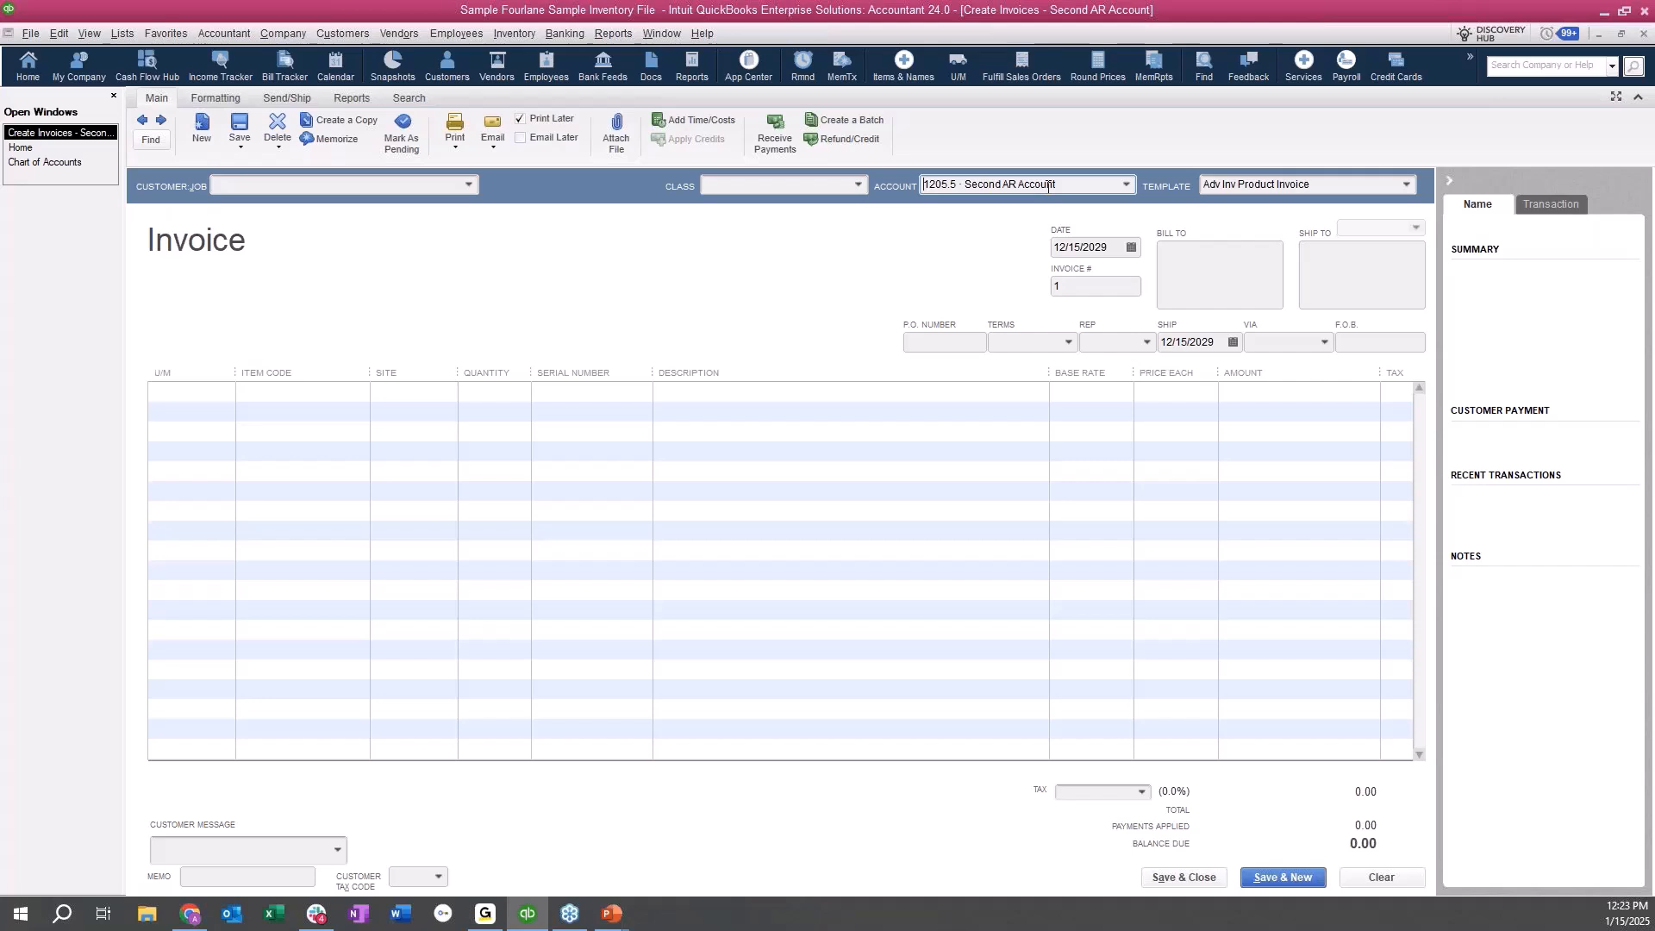
left_click(1375, 876)
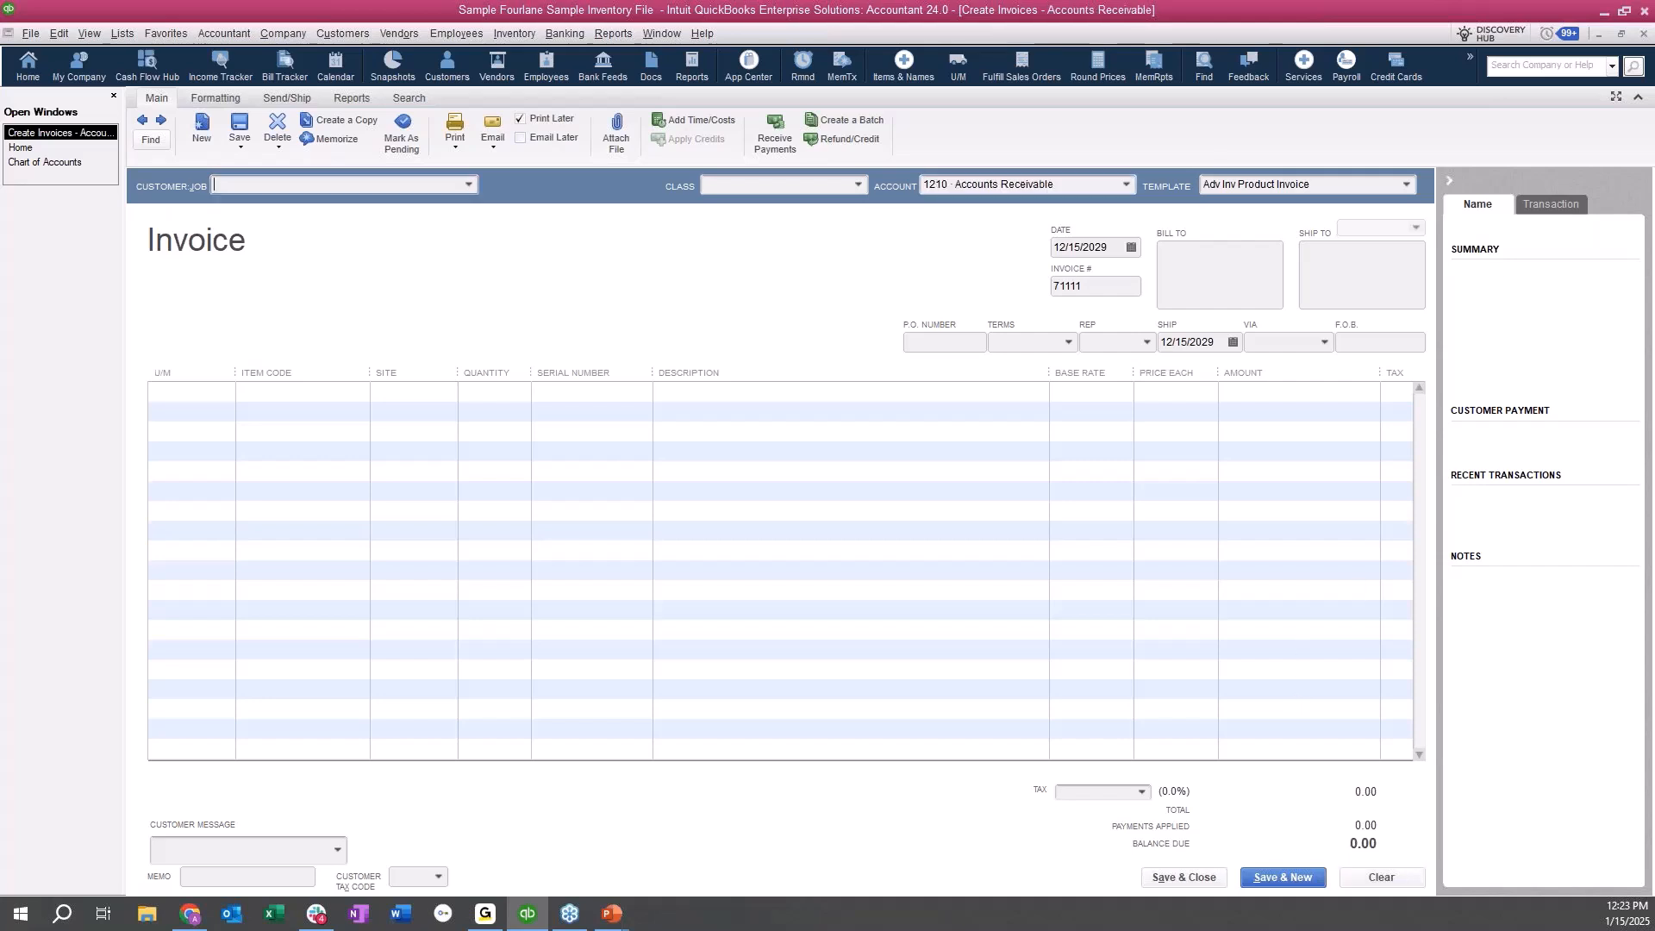
left_click(1644, 34)
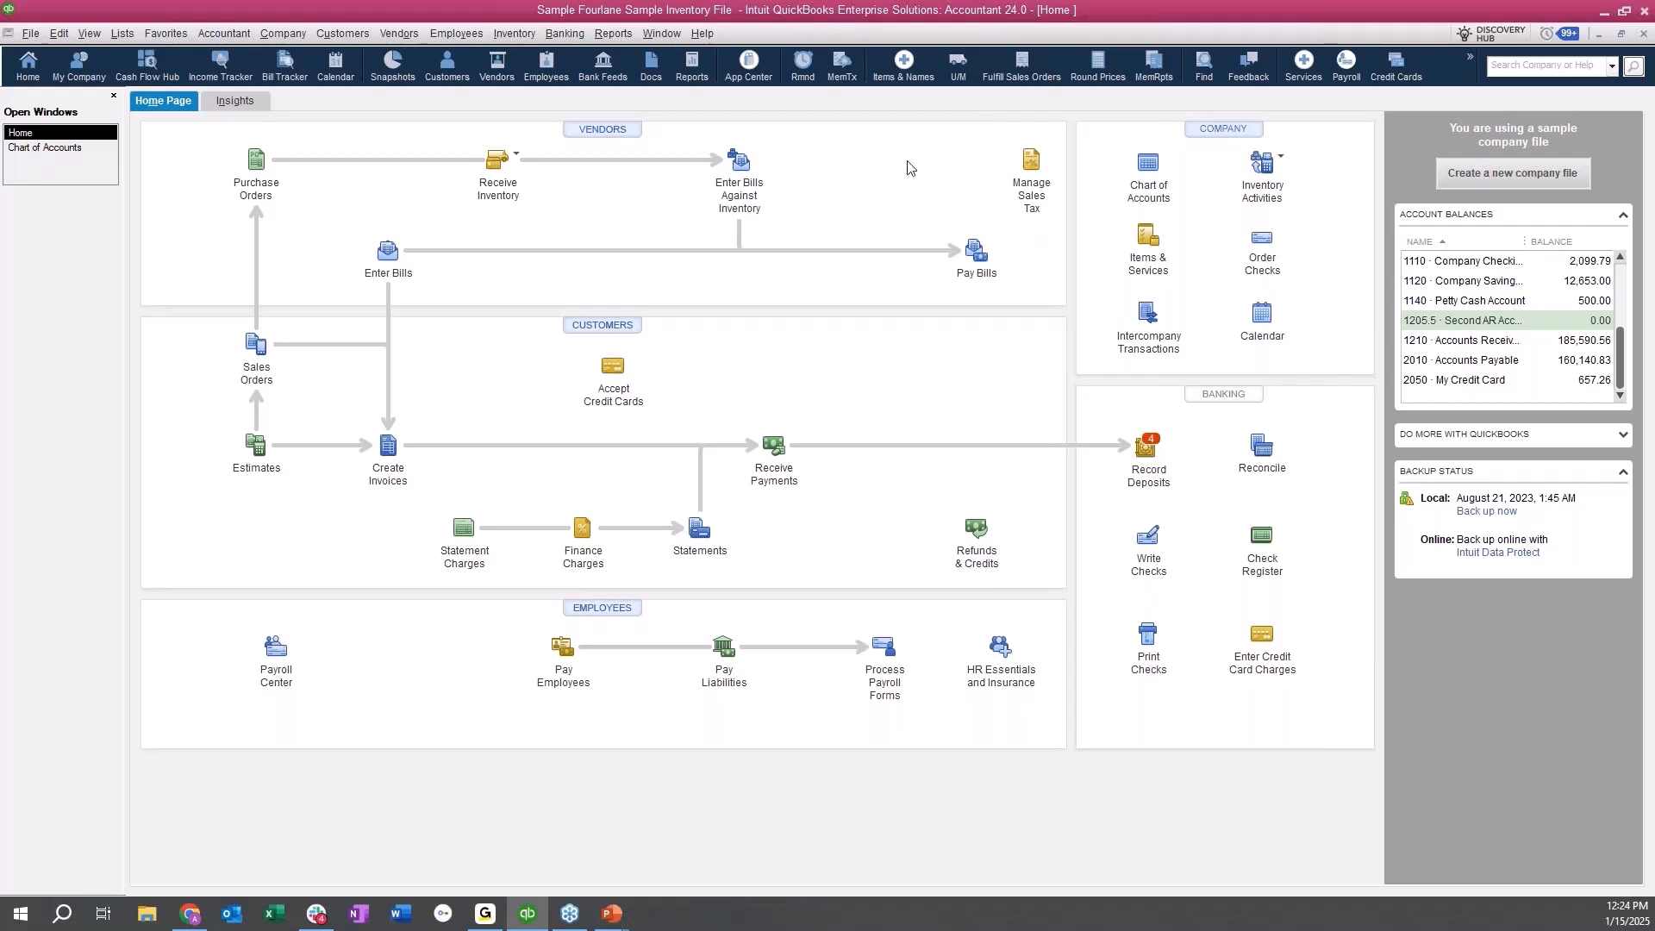
Run the Account Listing report from the Accountant & Taxes reports.
left_click(613, 33)
mouse_move(678, 394)
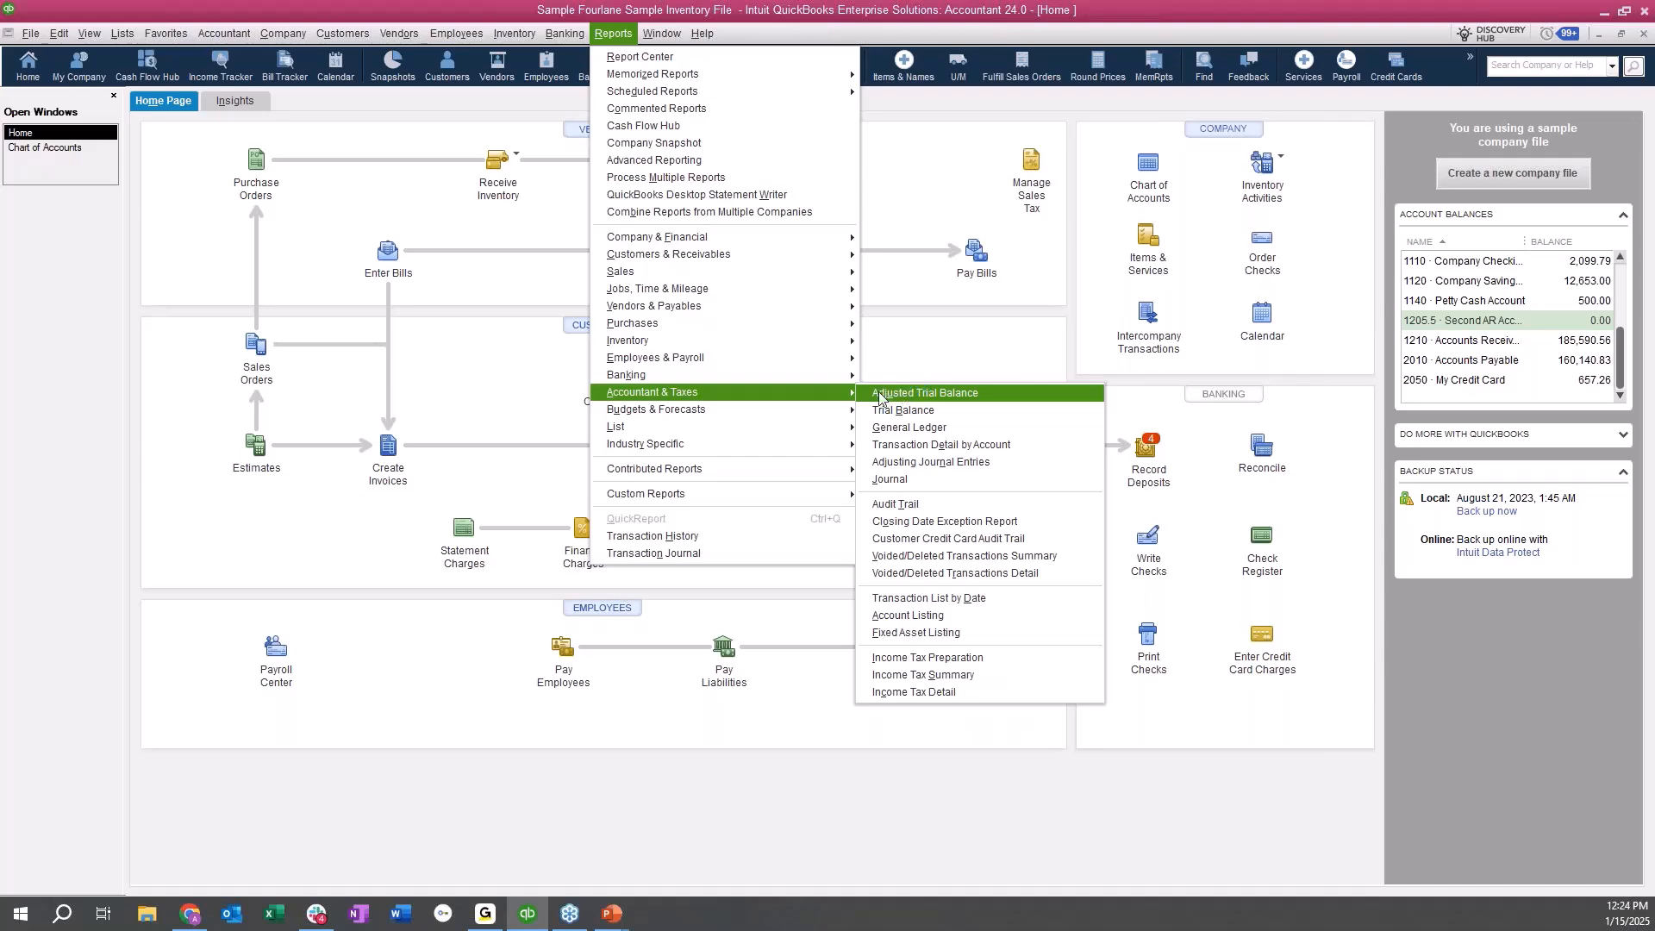
left_click(959, 617)
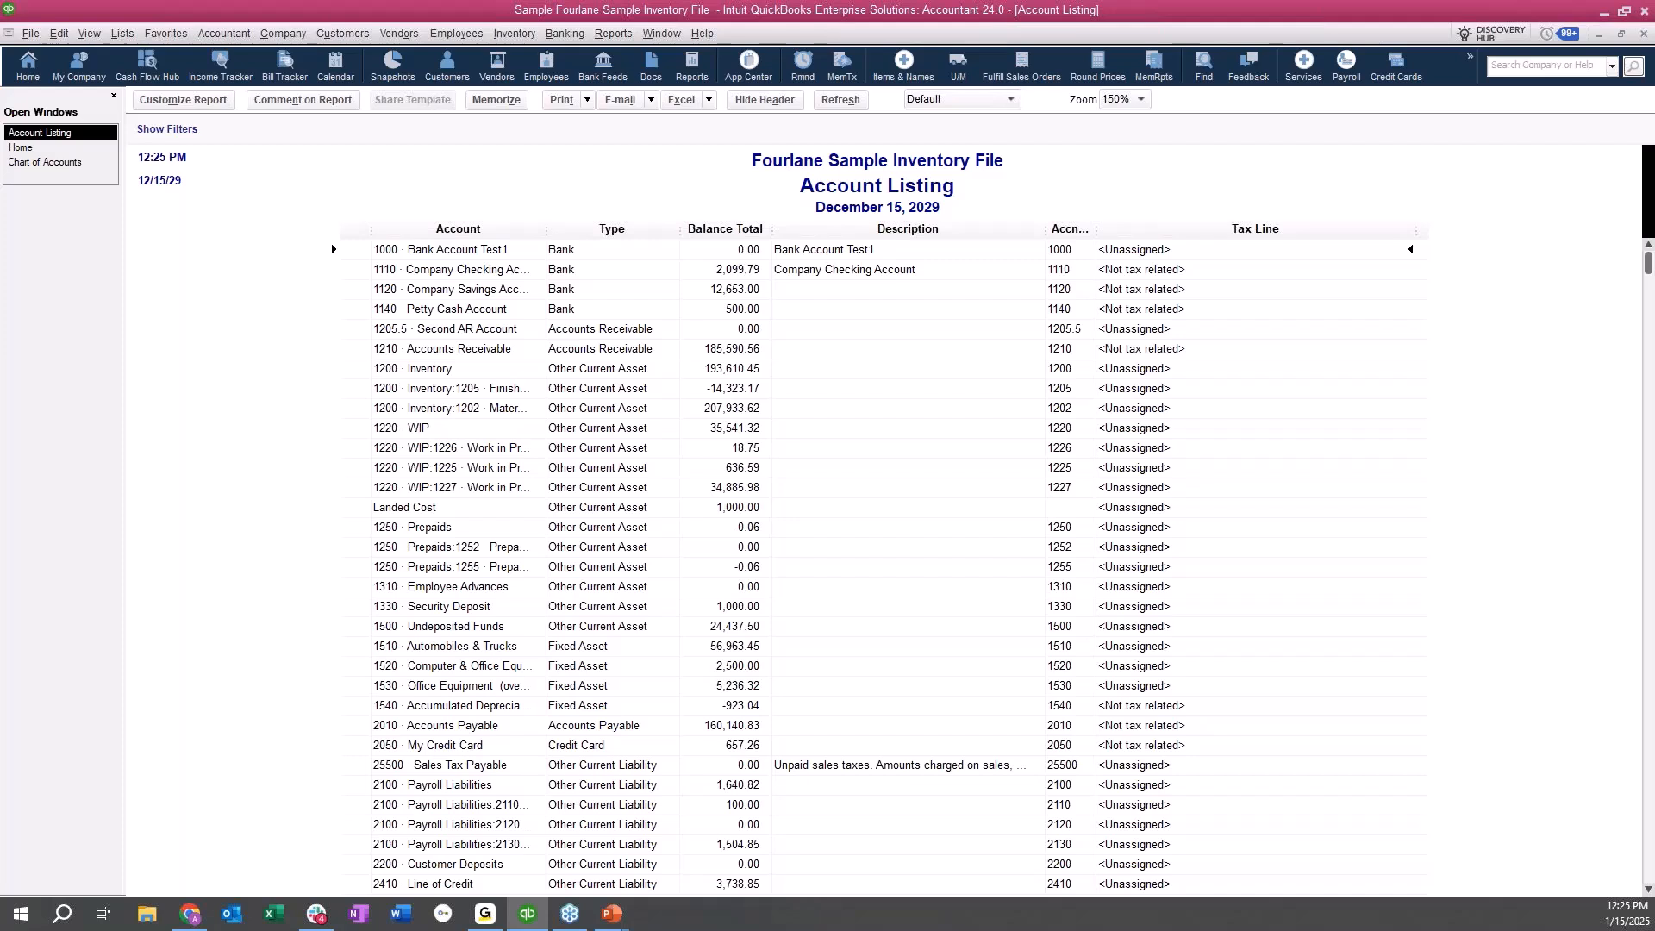
Create a custom summary report with its rows displayed by Account list.
left_click(626, 34)
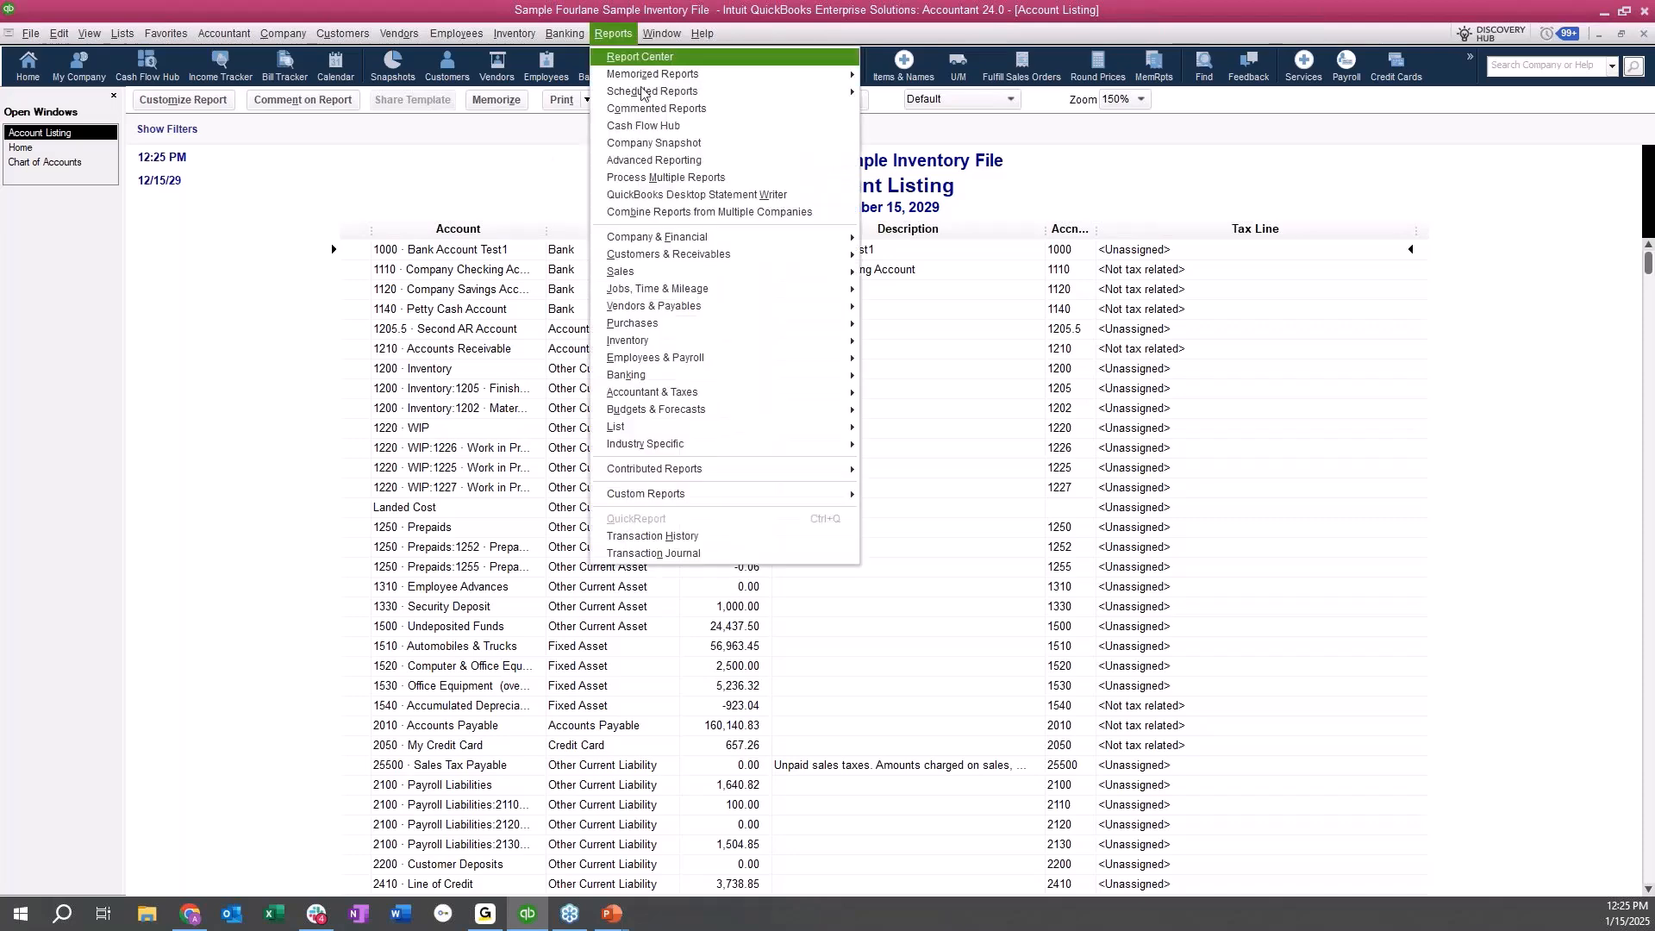
mouse_move(758, 494)
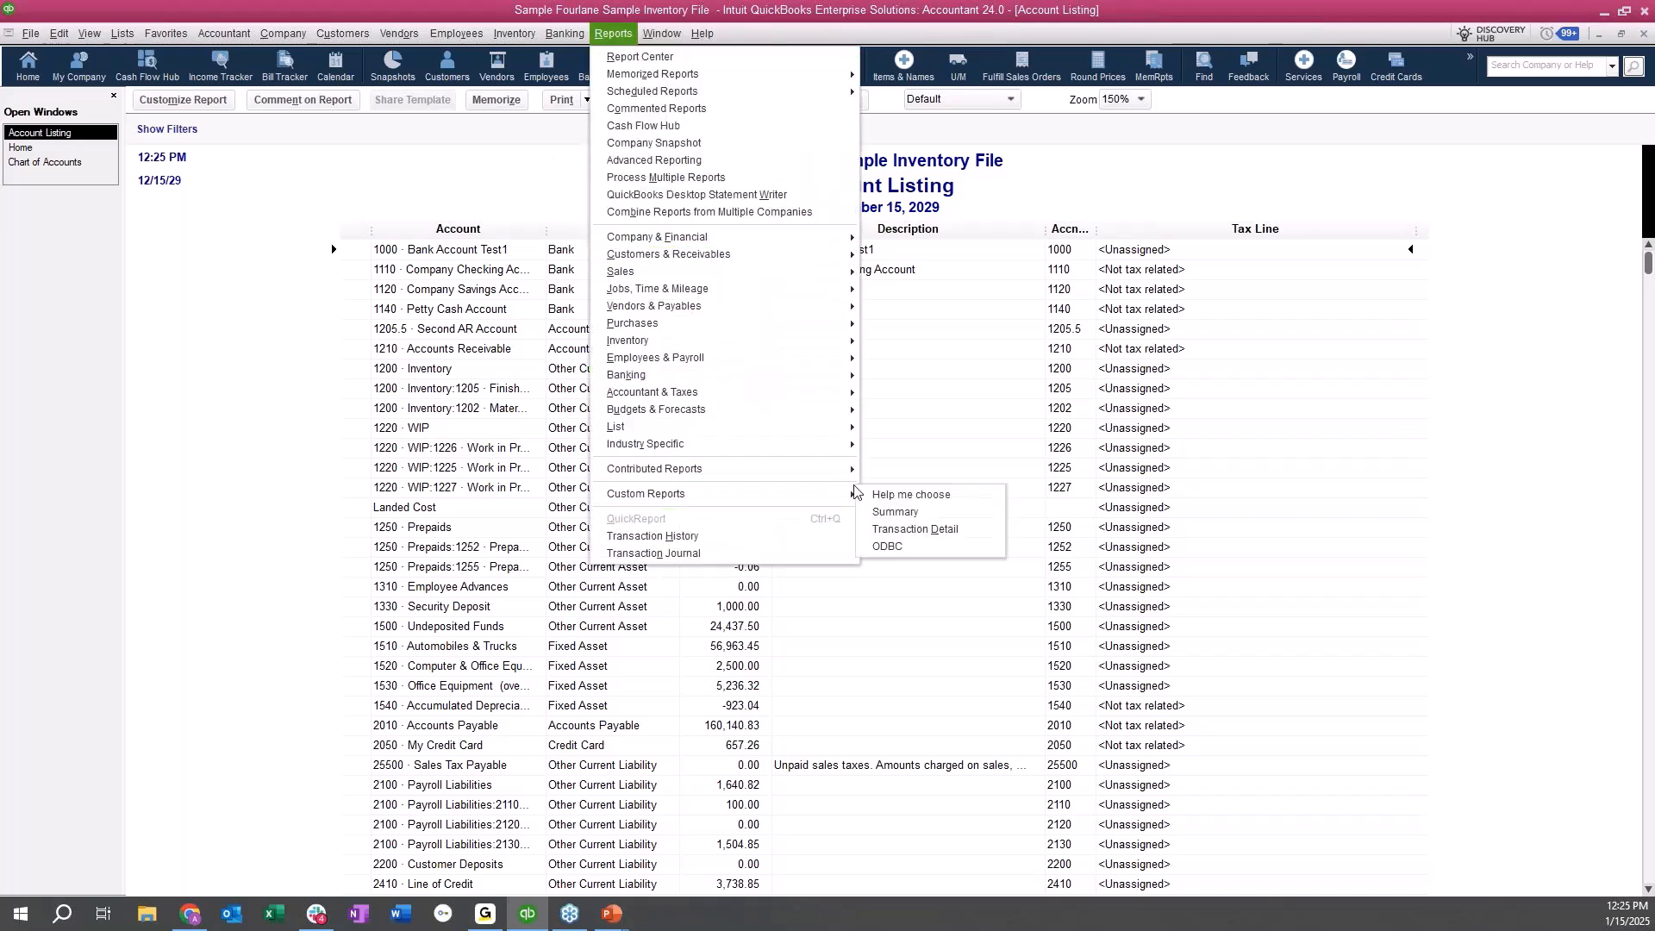
left_click(917, 513)
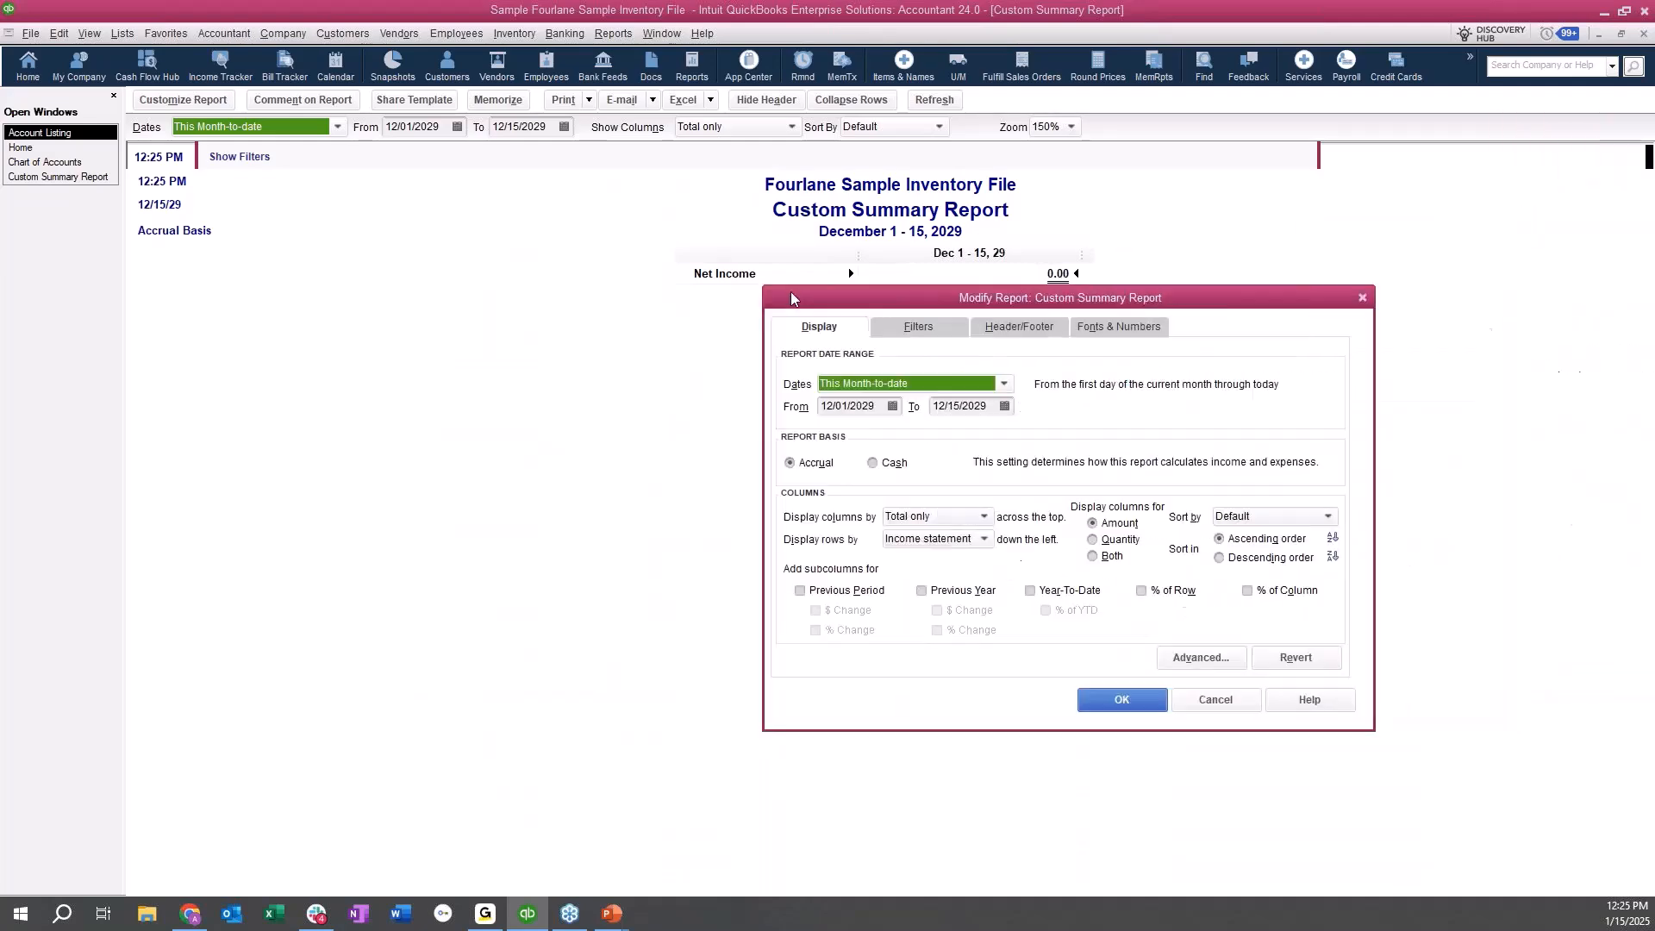
left_click_drag(791, 298, 422, 275)
left_click_drag(517, 383, 440, 382)
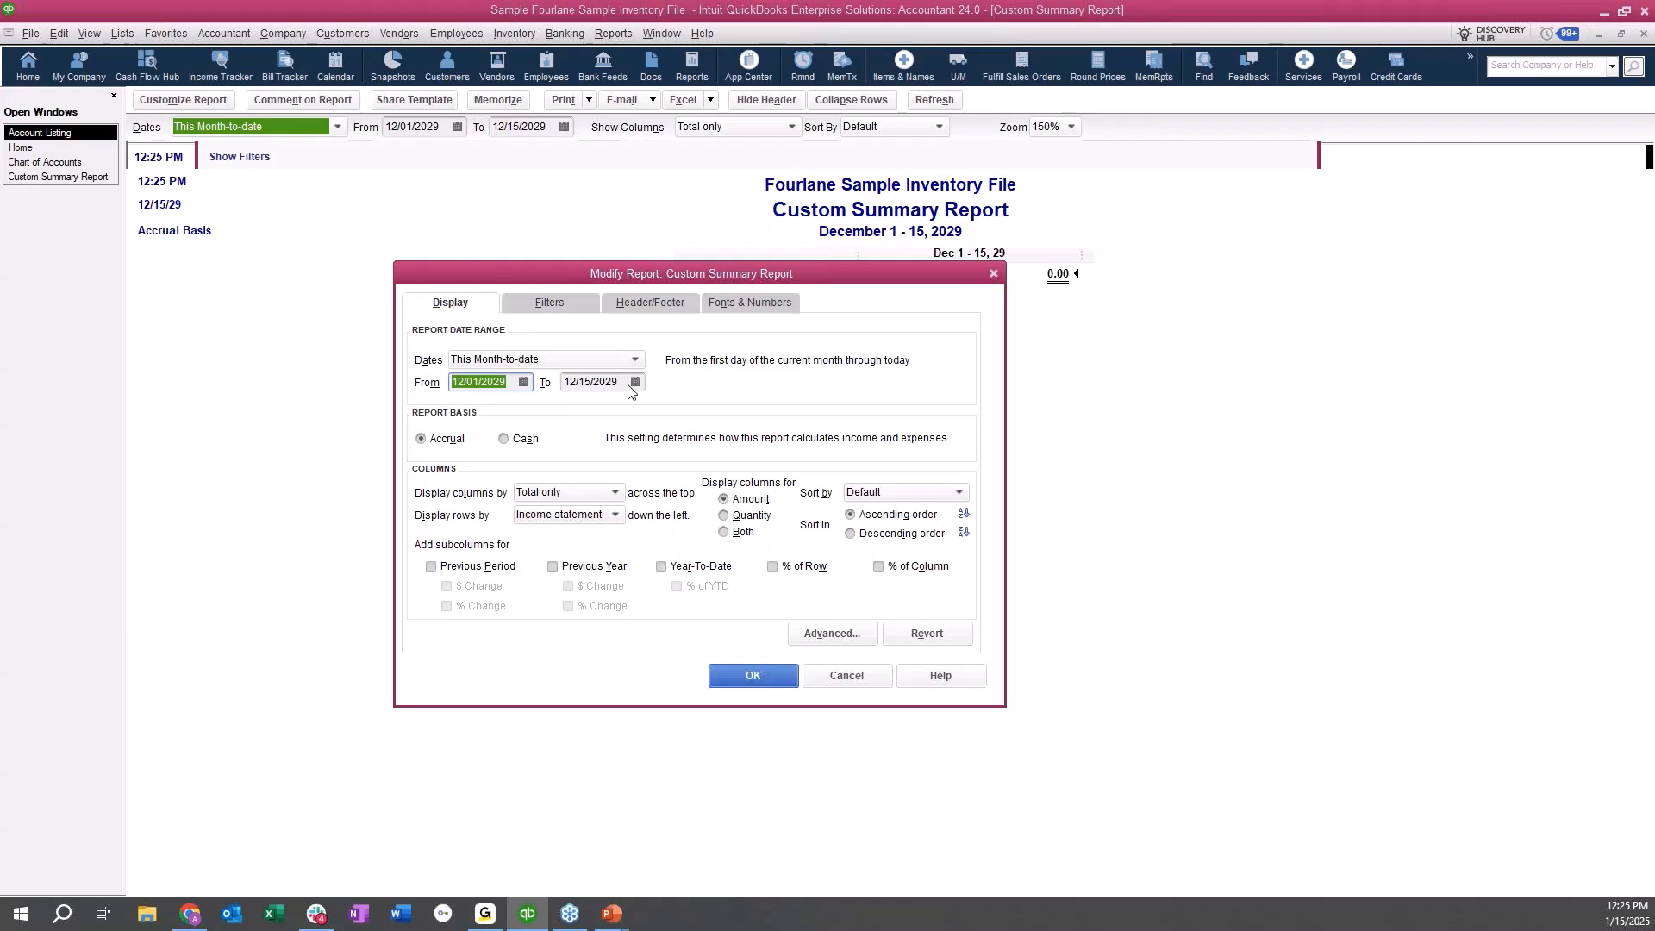
left_click(617, 515)
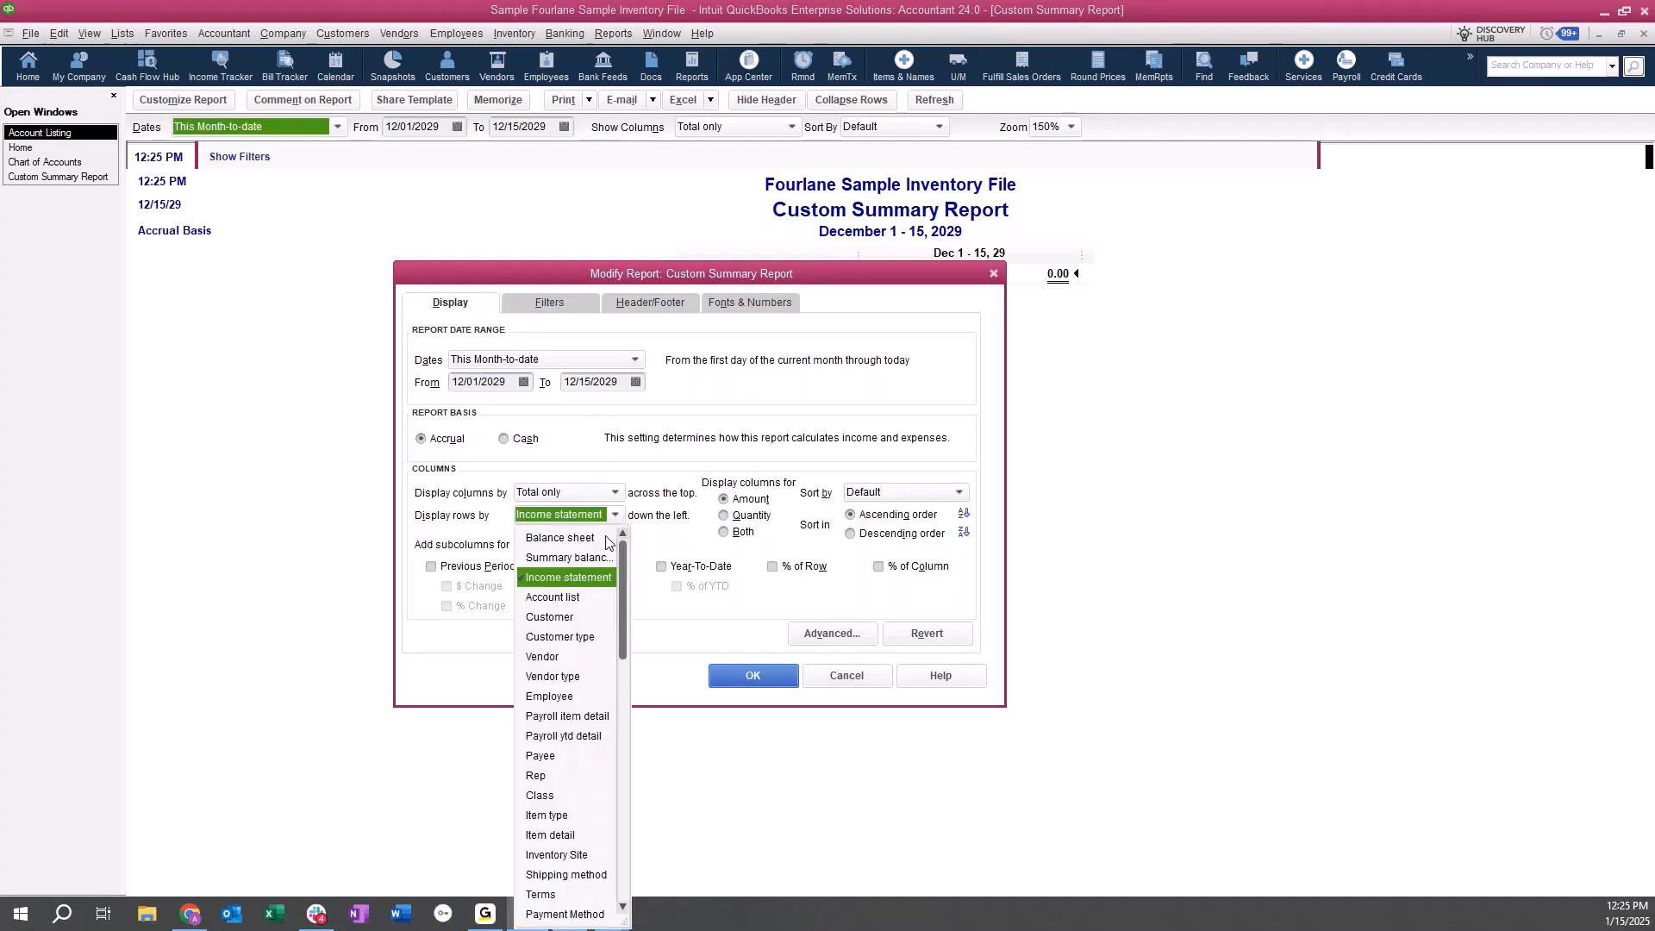
left_click(582, 600)
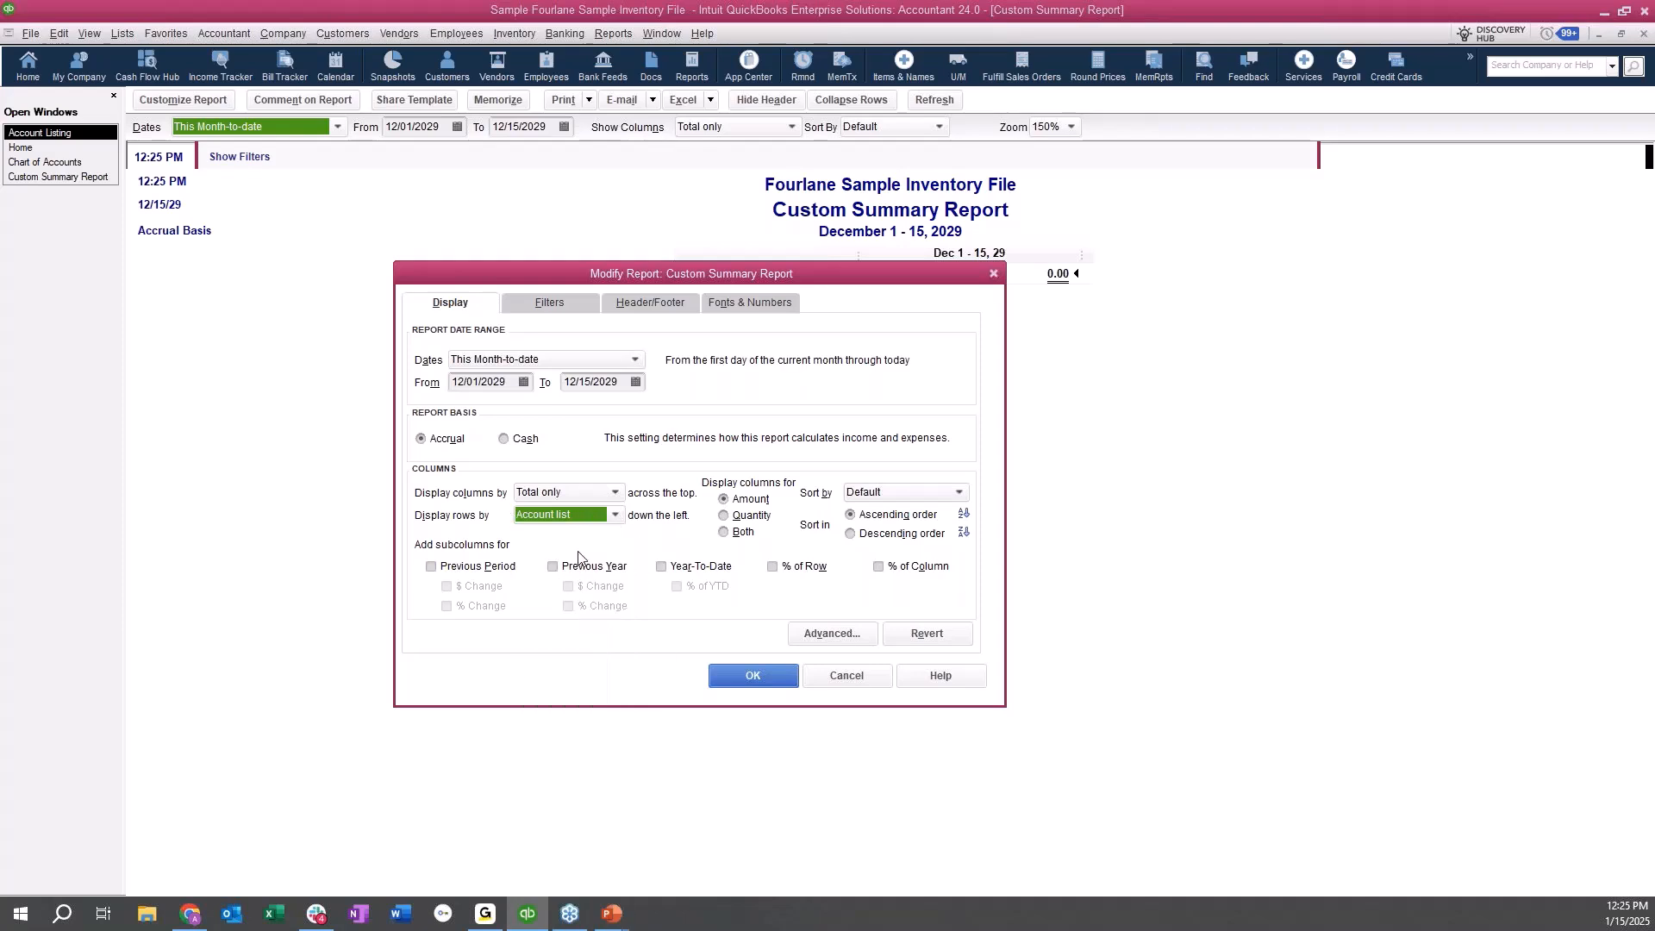
Set the custom summary report's advanced options to display only non-zero rows and non-zero columns.
left_click(814, 637)
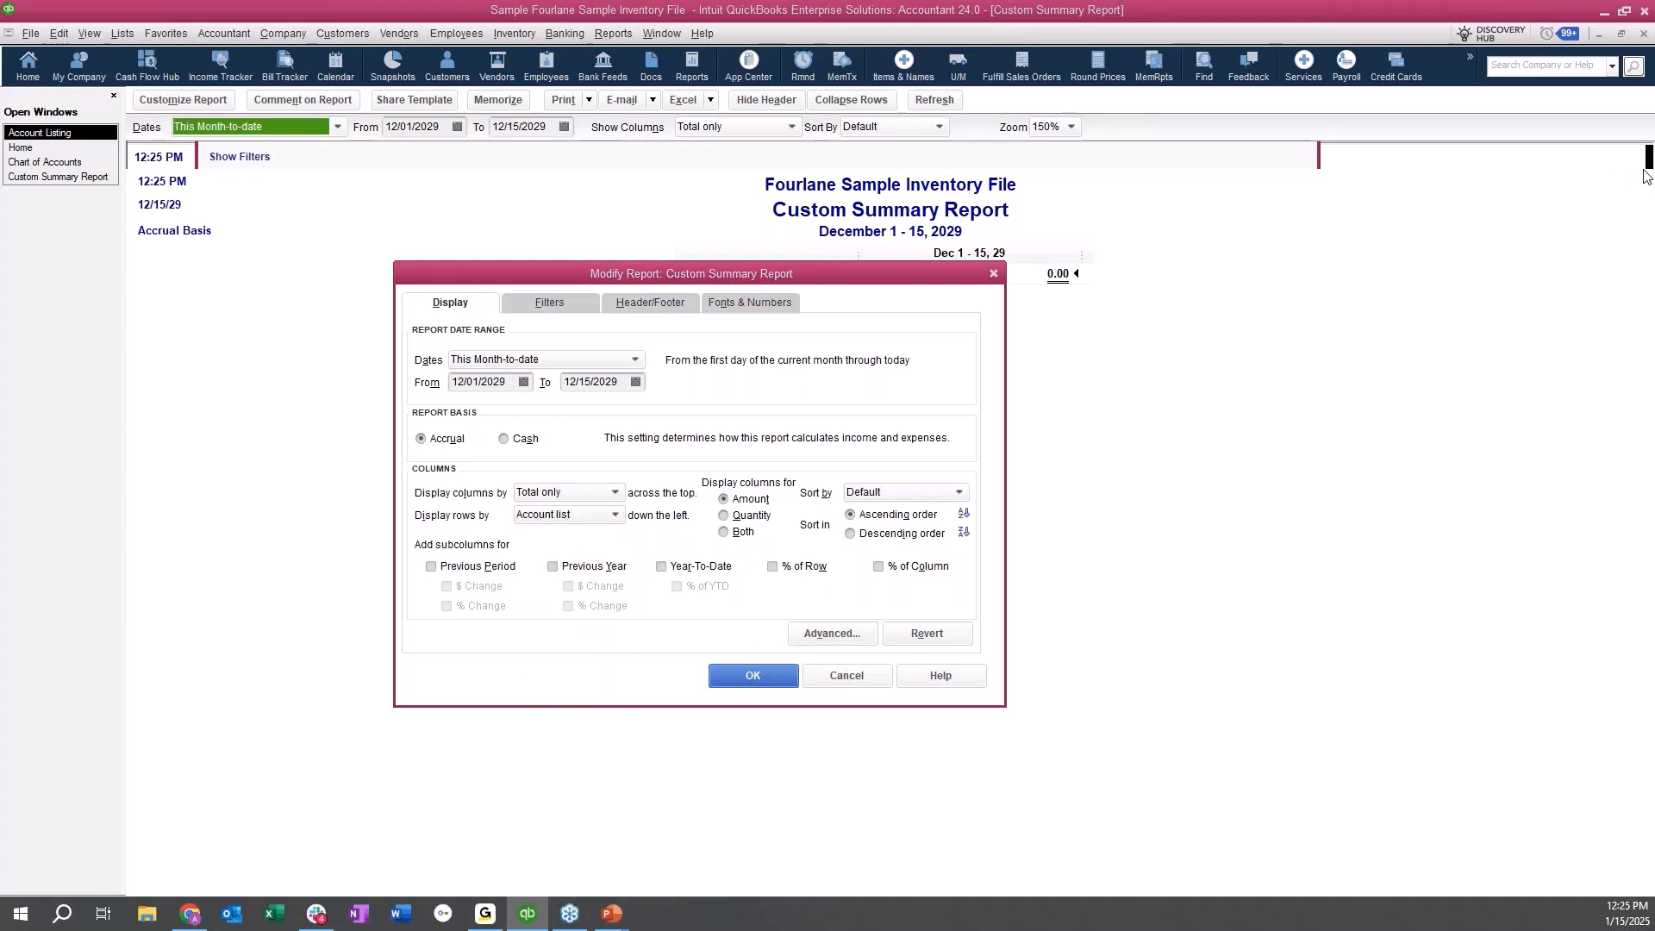
left_click(612, 398)
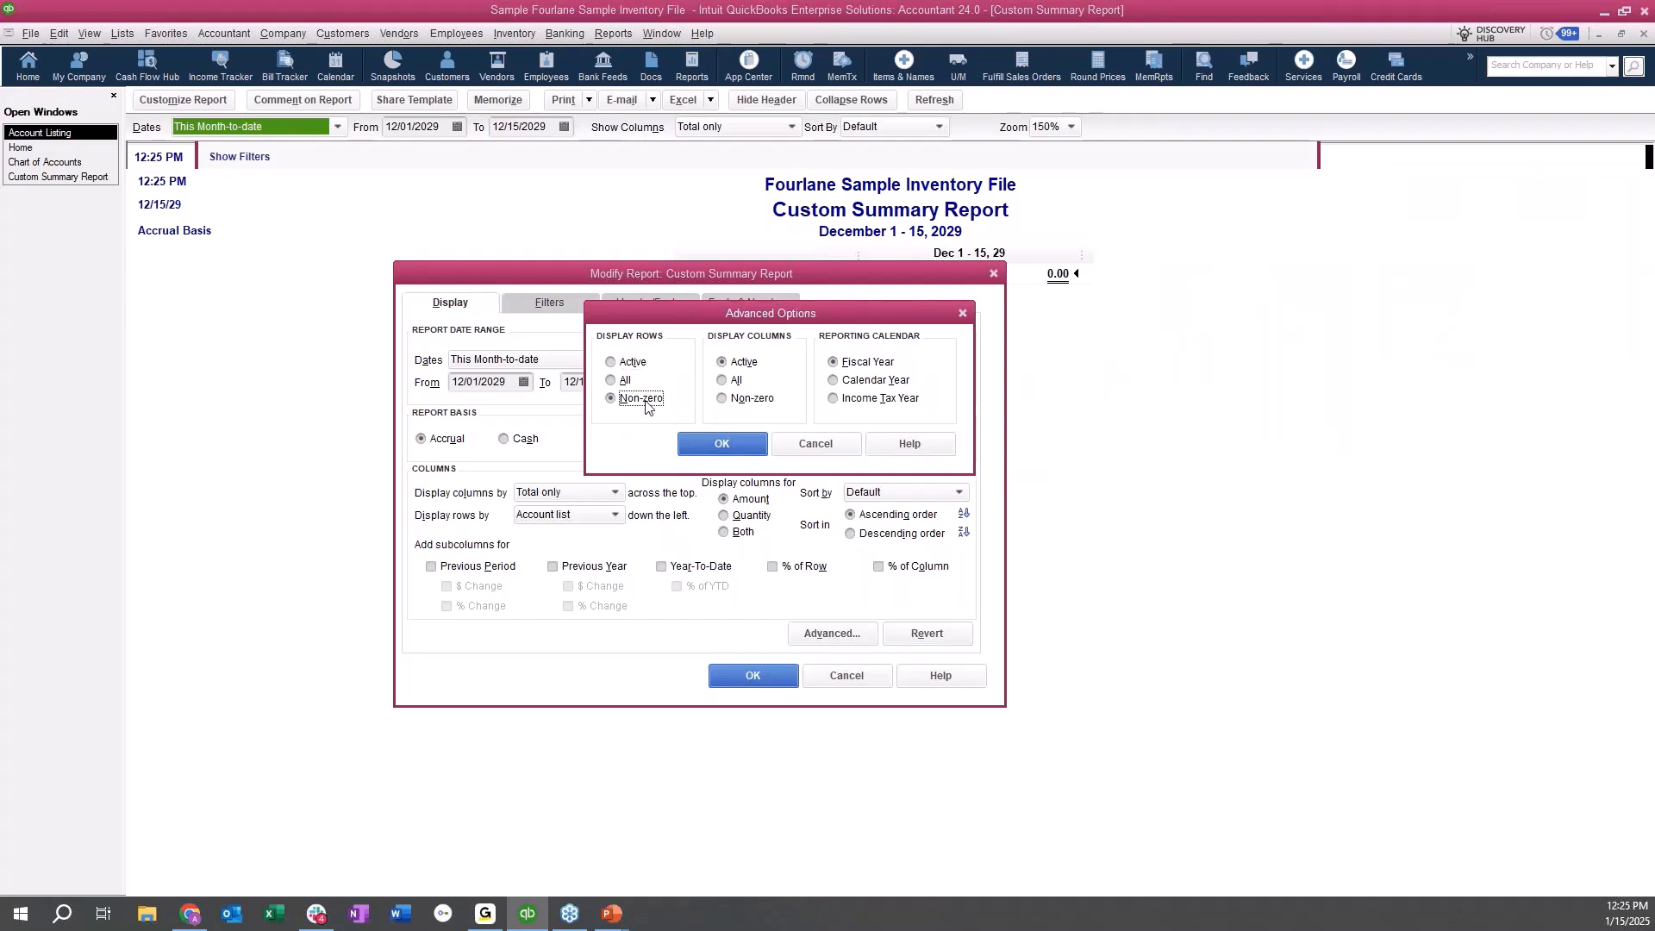
left_click(750, 401)
left_click_drag(688, 320, 432, 586)
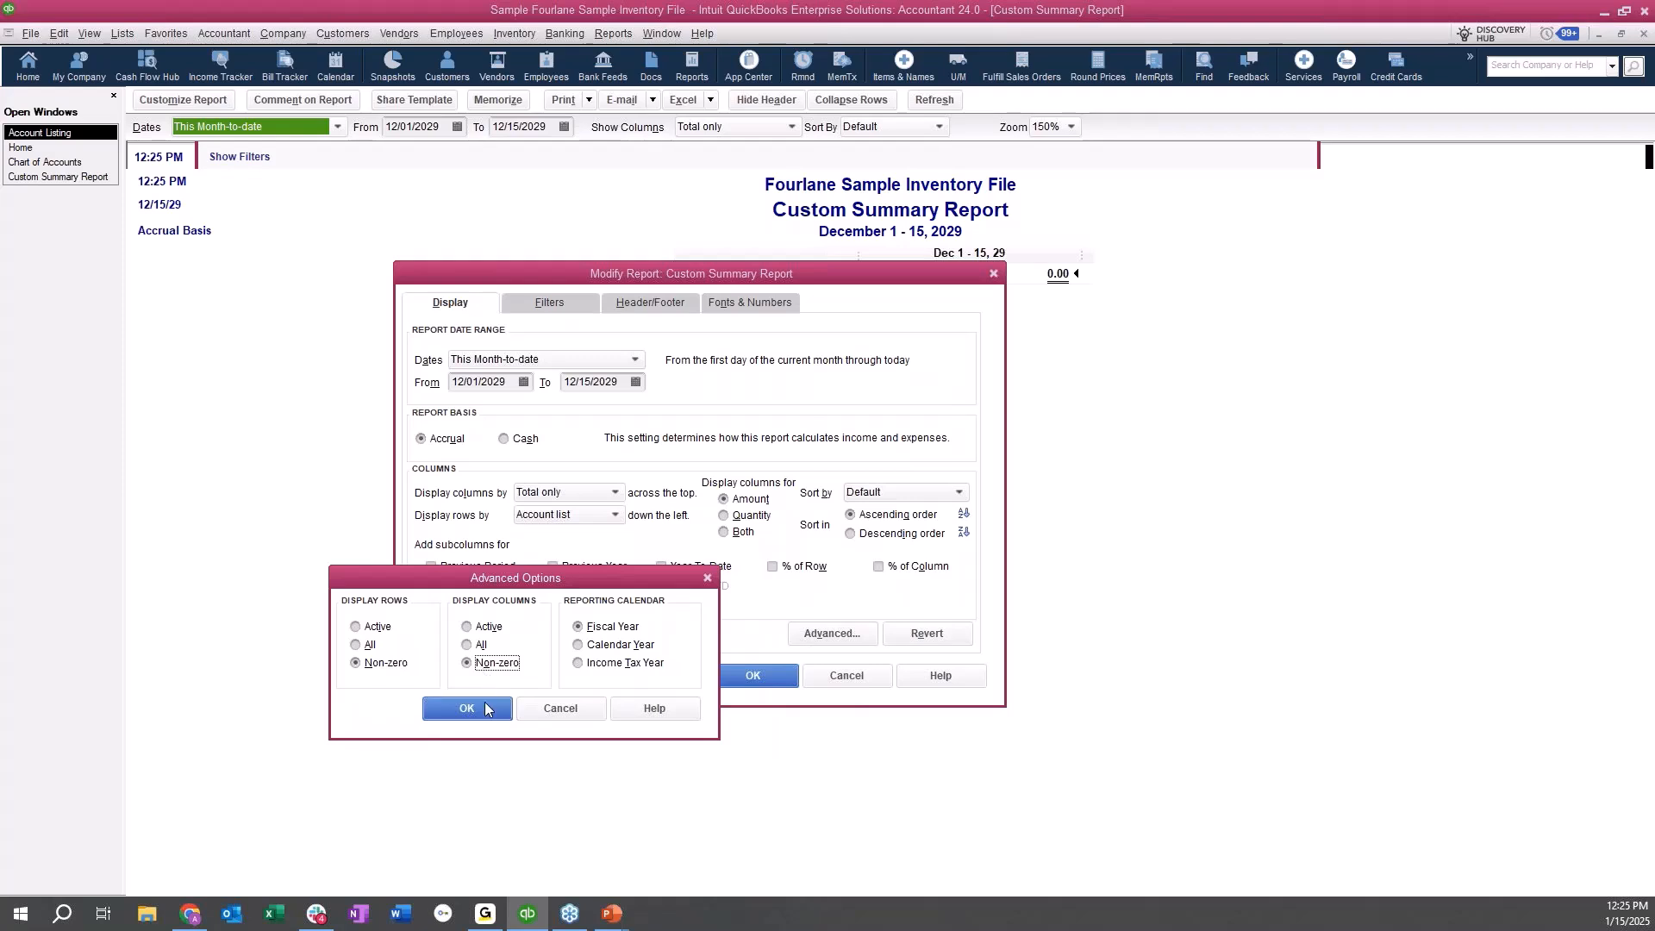
left_click(483, 716)
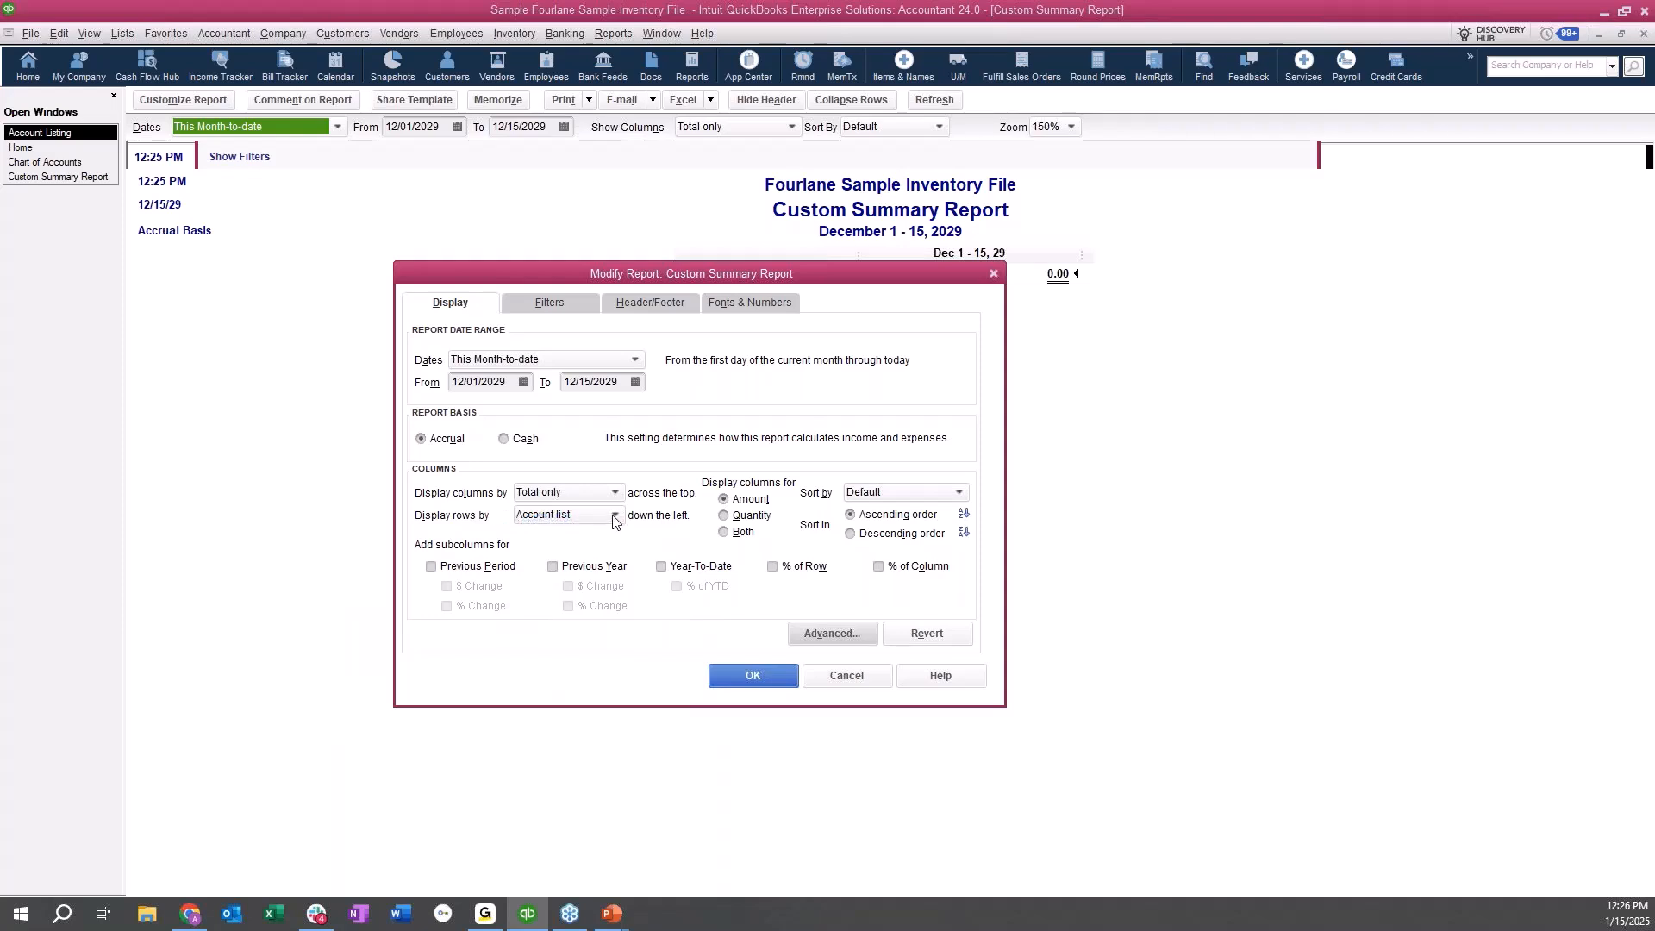
Change the custom summary report's Account filter to All accounts and generate the report.
left_click(570, 304)
left_click(833, 377)
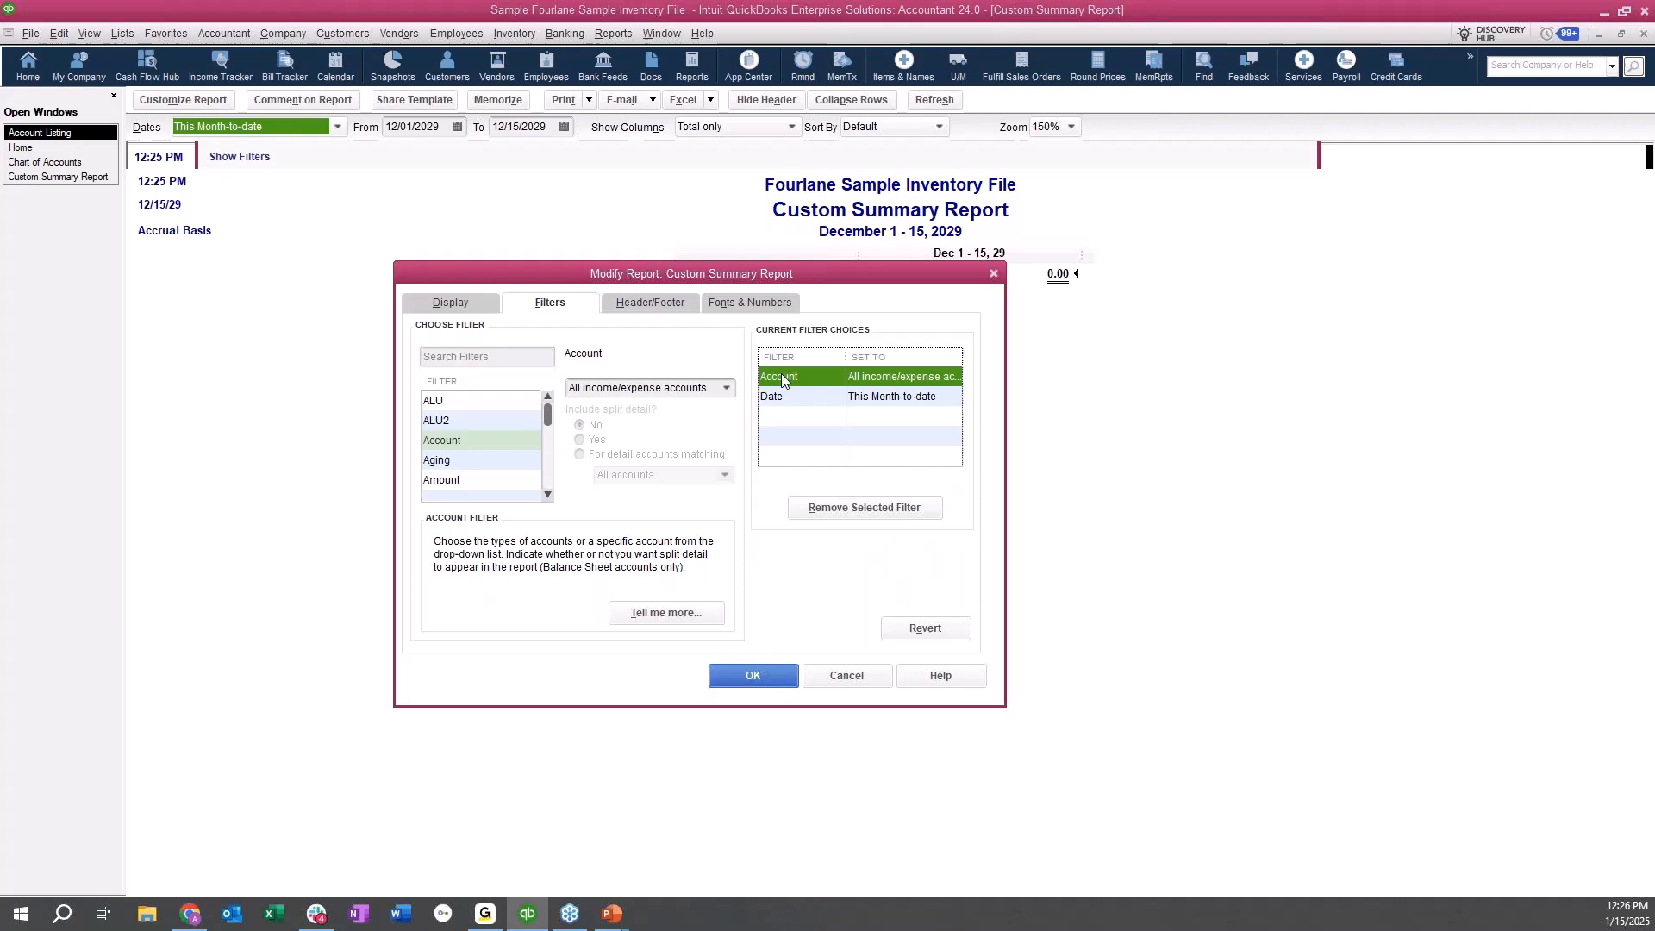
left_click(728, 389)
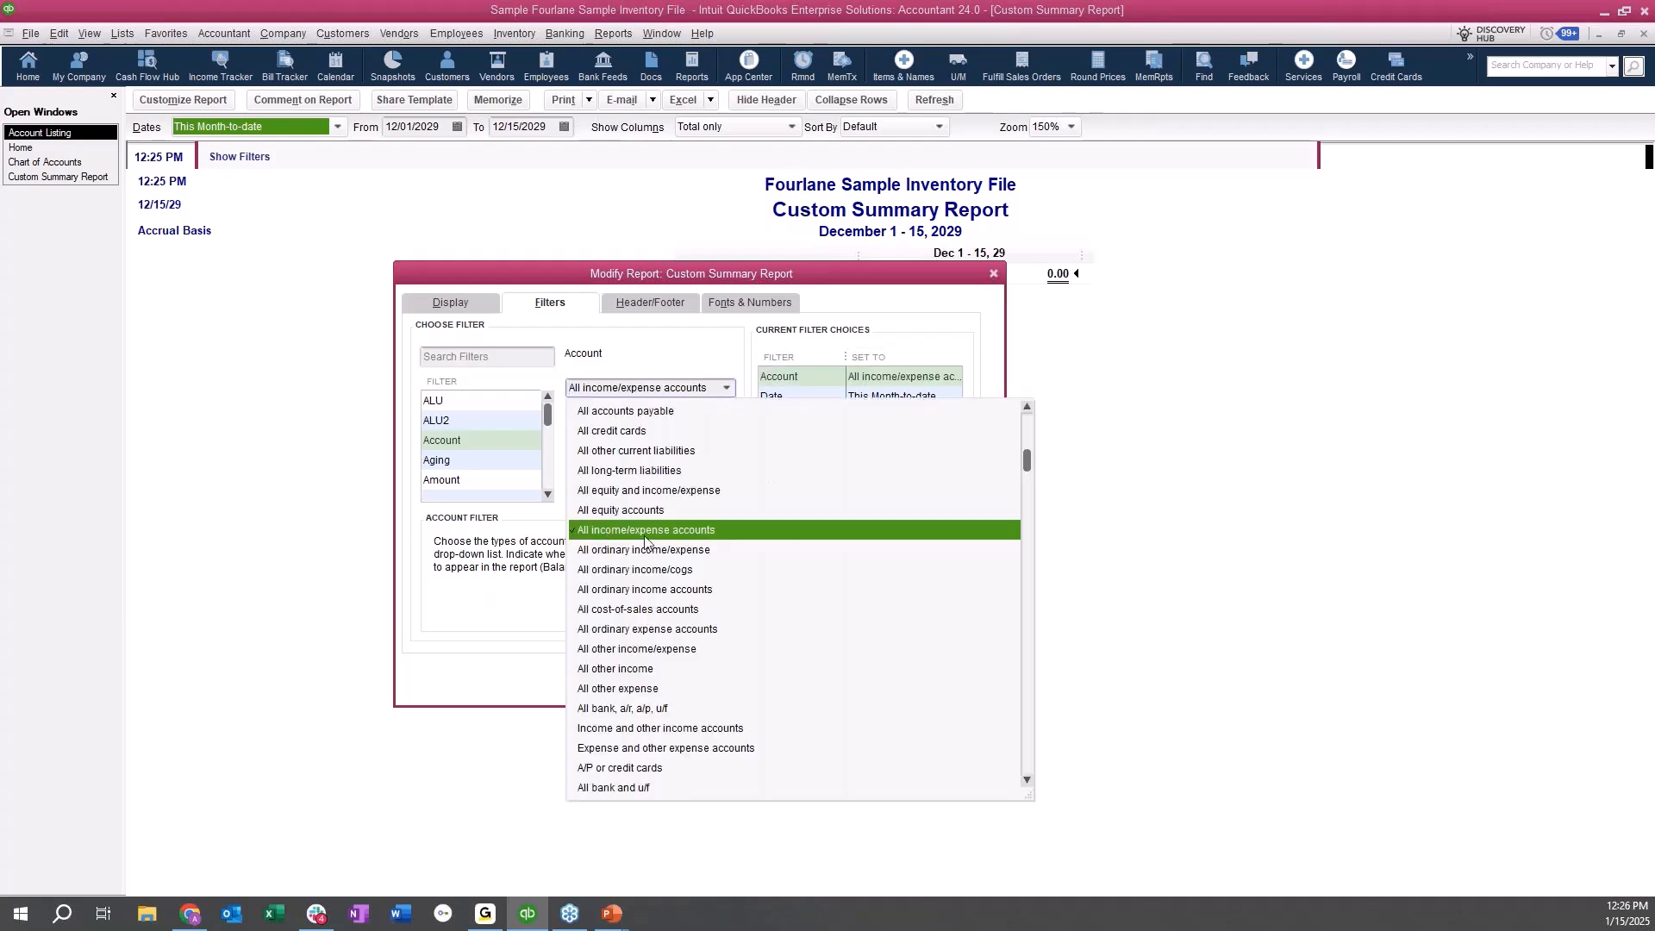
scroll(673, 531, "up", 4)
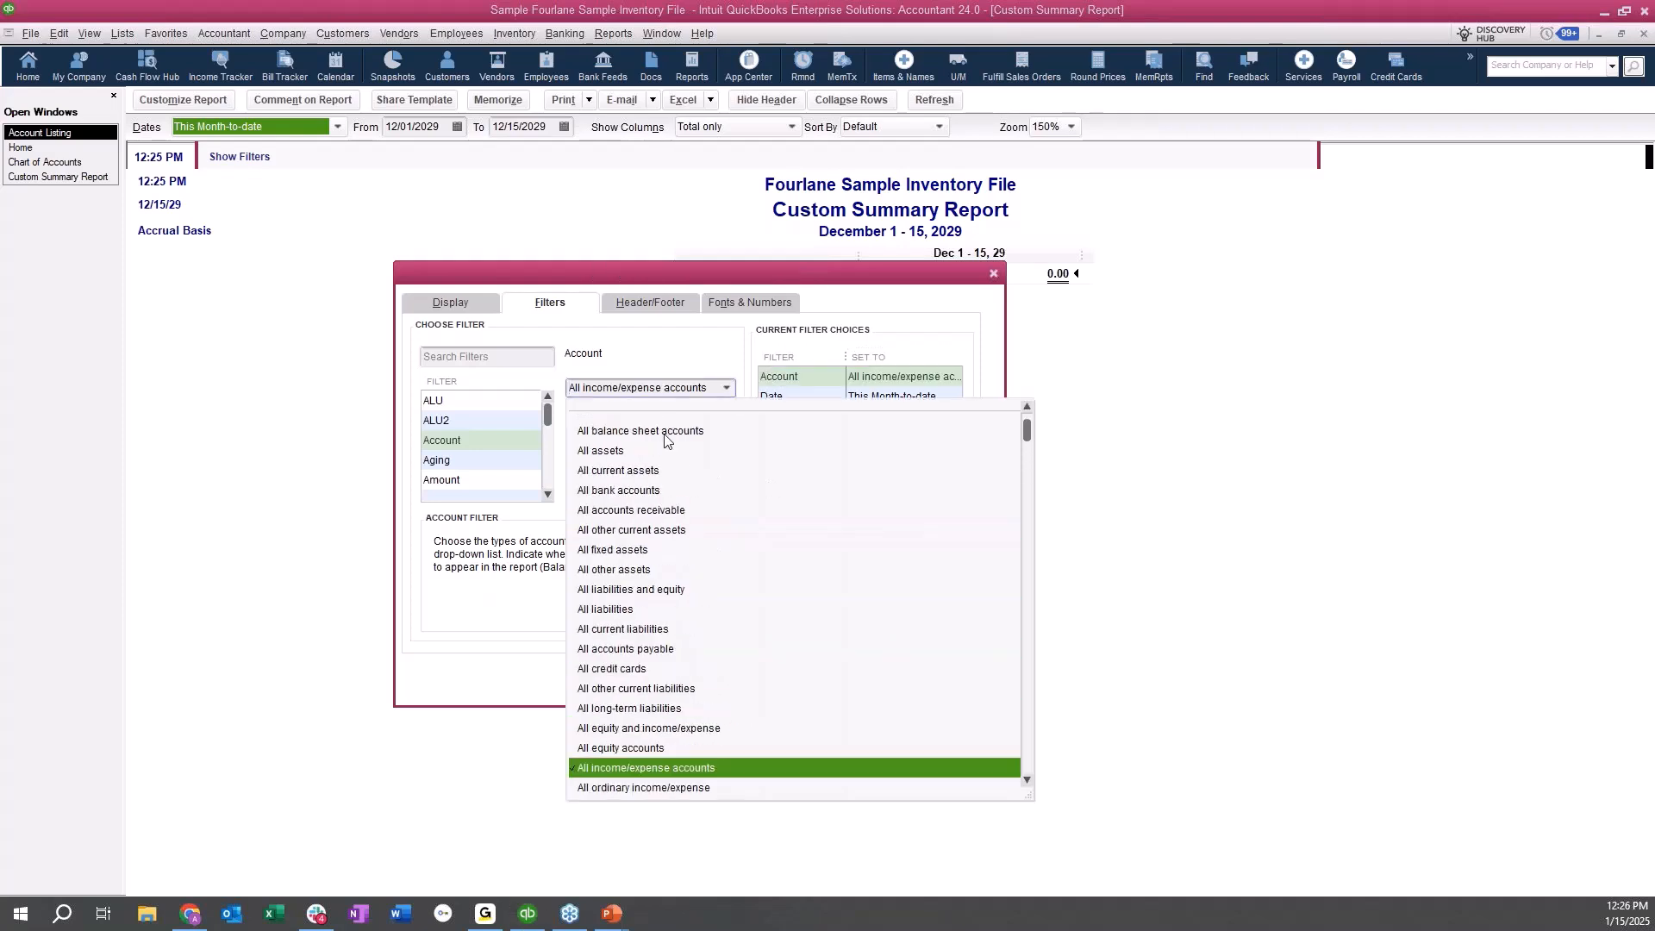
scroll(650, 431, "up", 1)
left_click(642, 412)
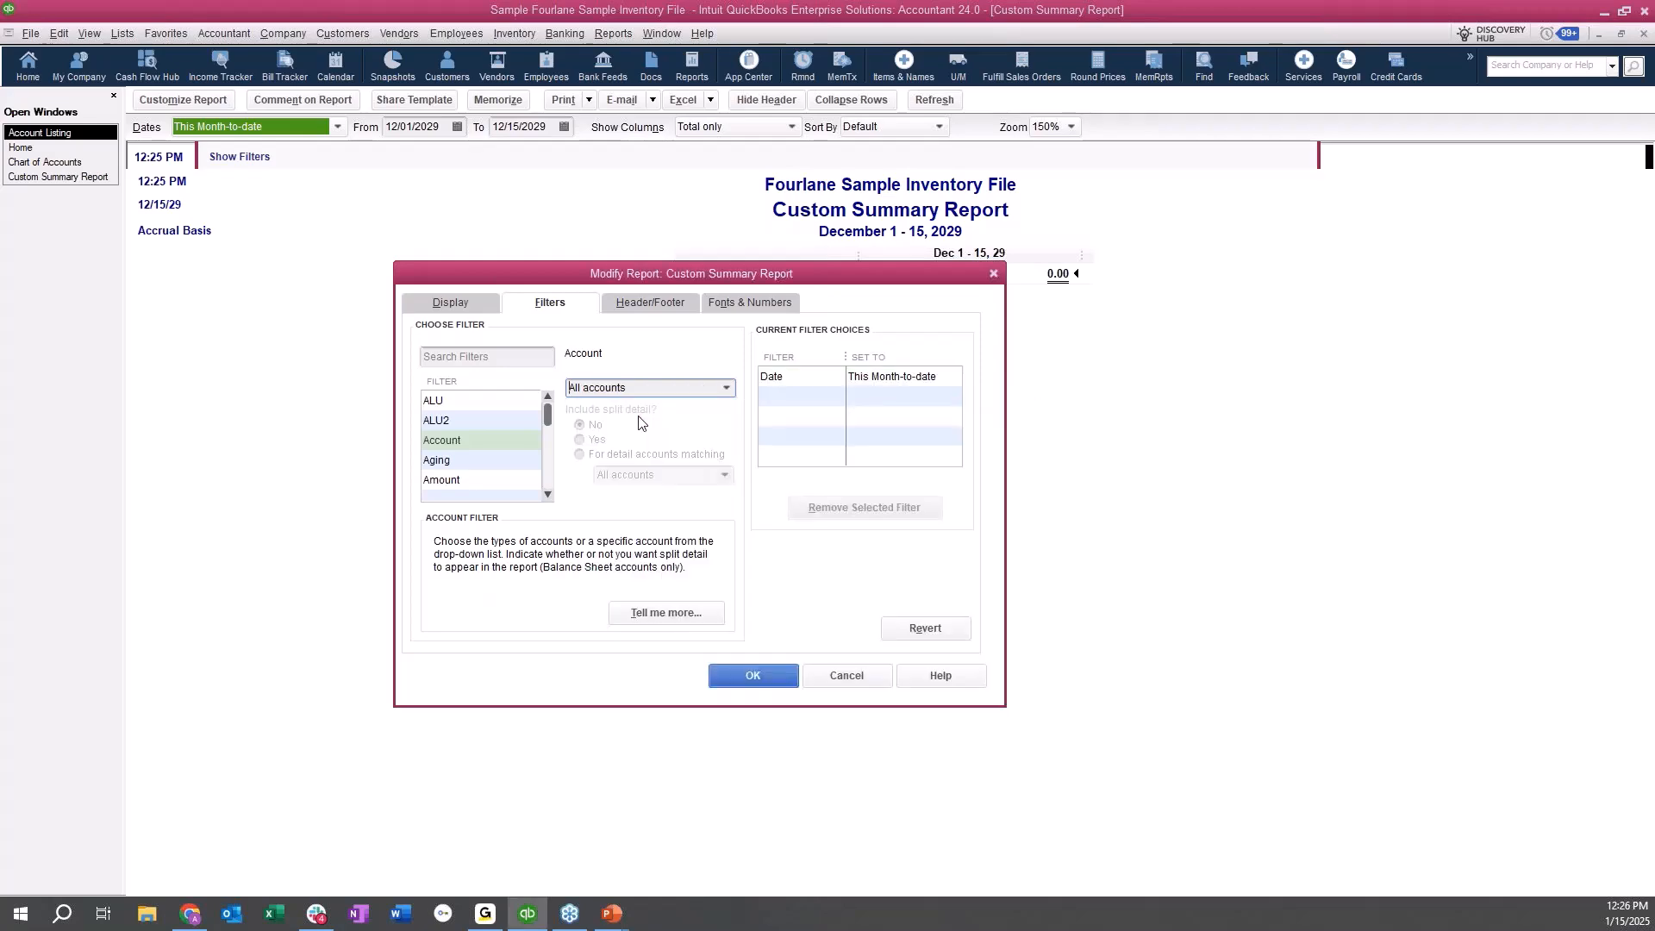
left_click(770, 675)
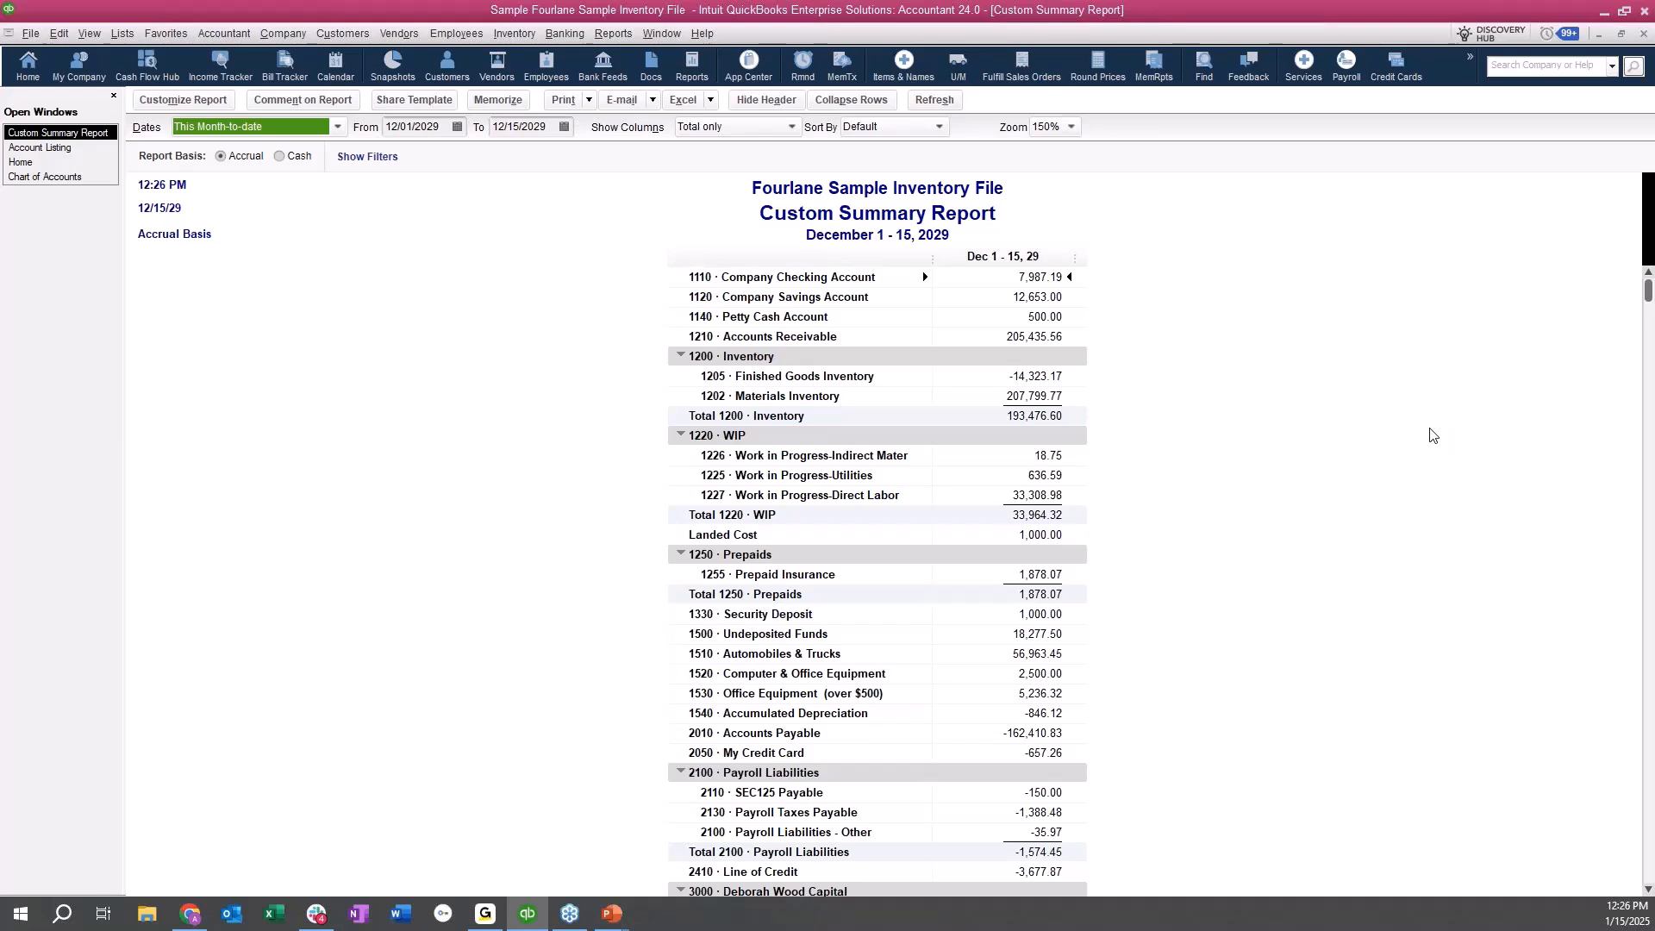
Review the company preferences for Accounting and for Reports & Graphs, and leave them without saving changes.
left_click(58, 33)
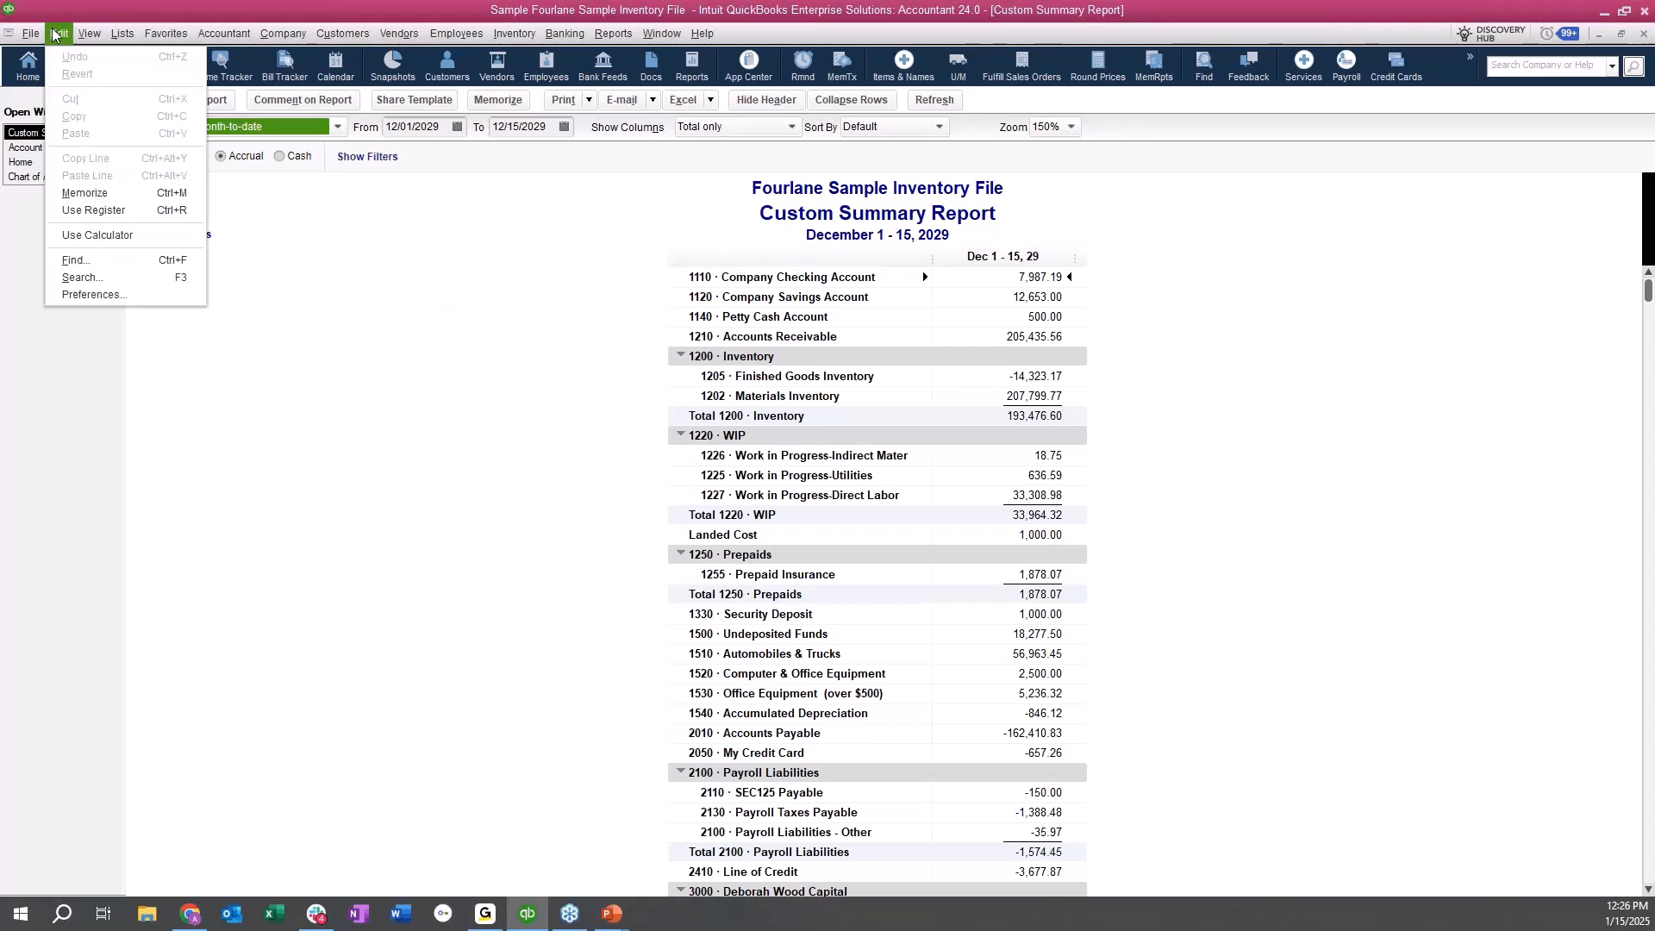
left_click(86, 294)
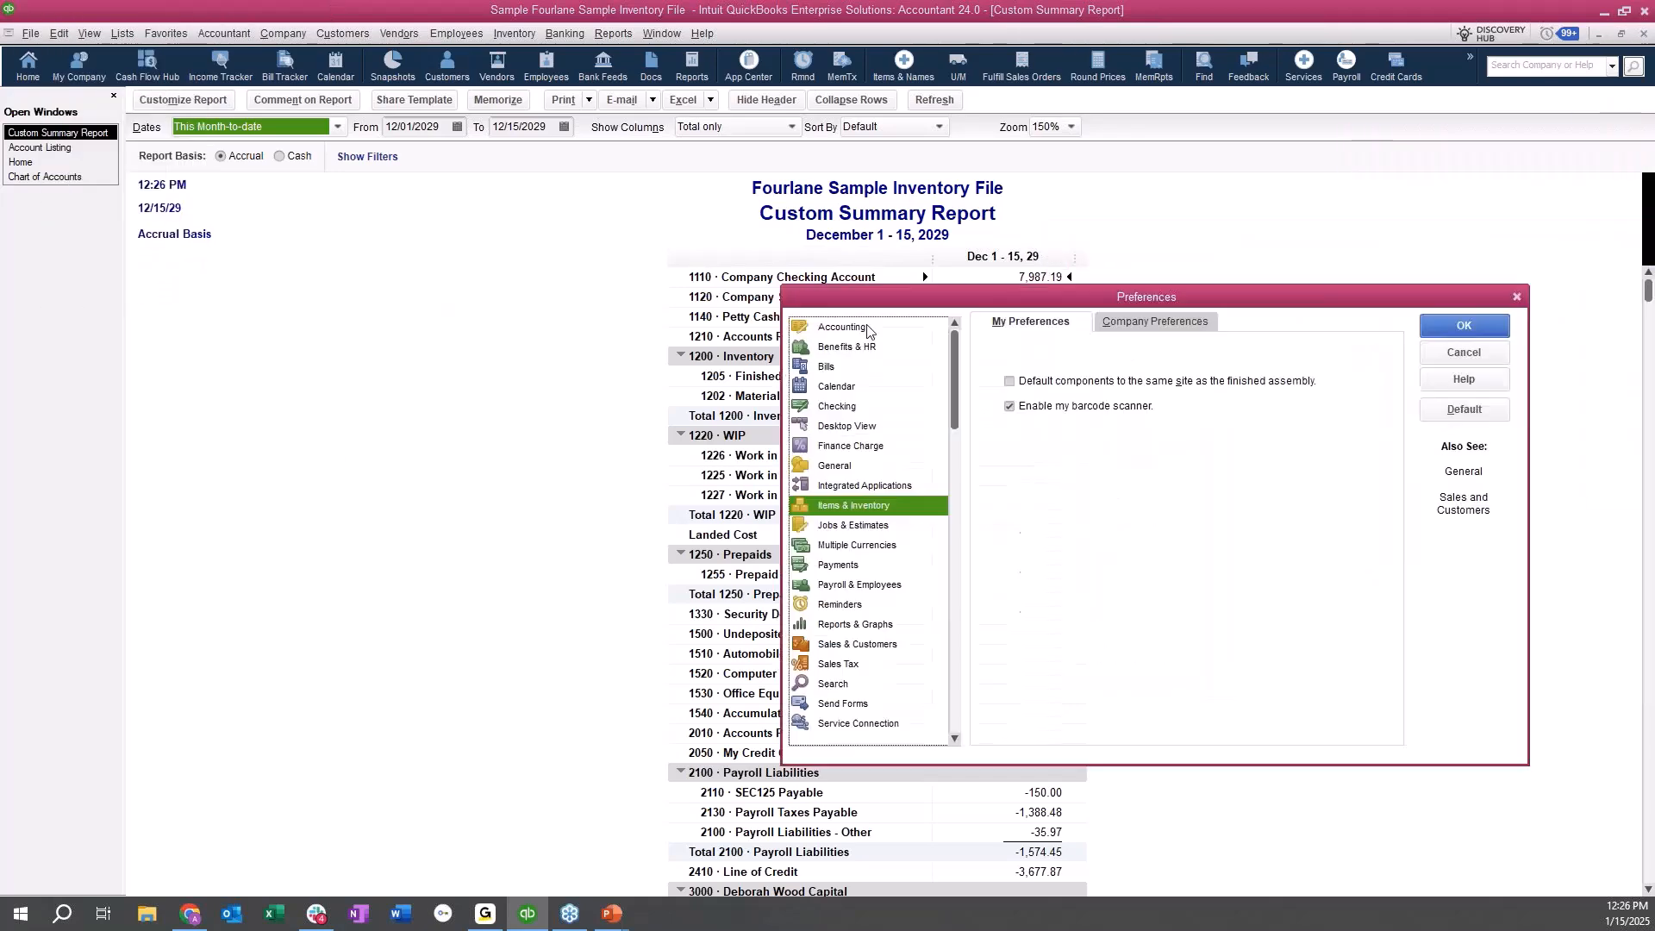
left_click(302, 267)
left_click(638, 258)
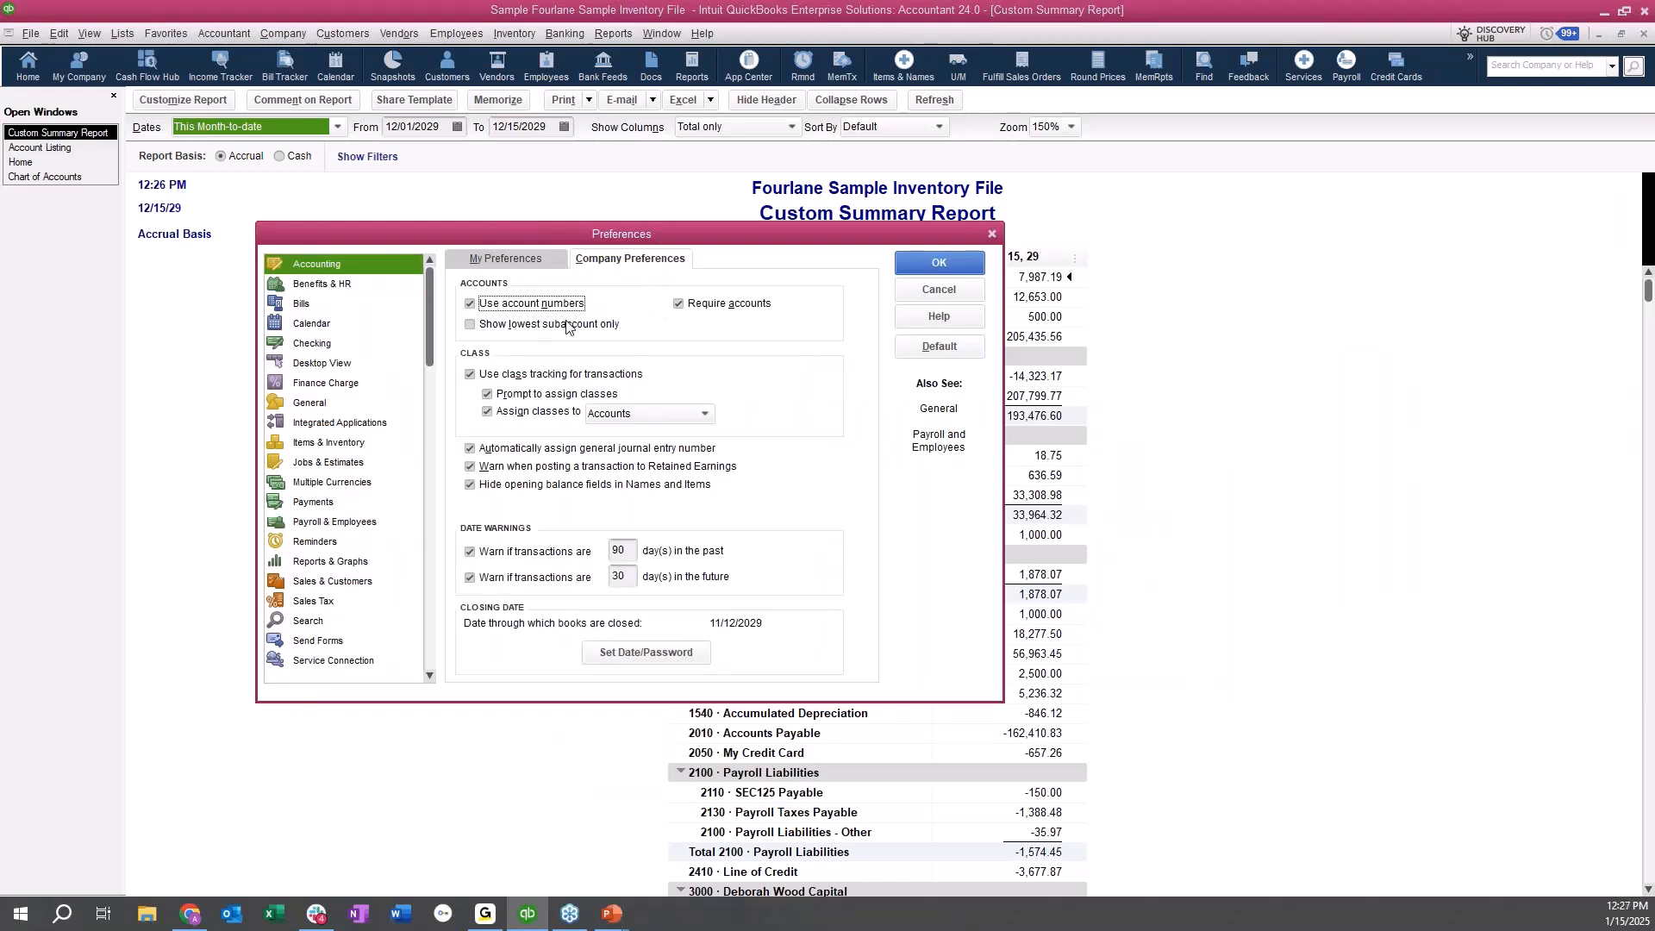
left_click(362, 563)
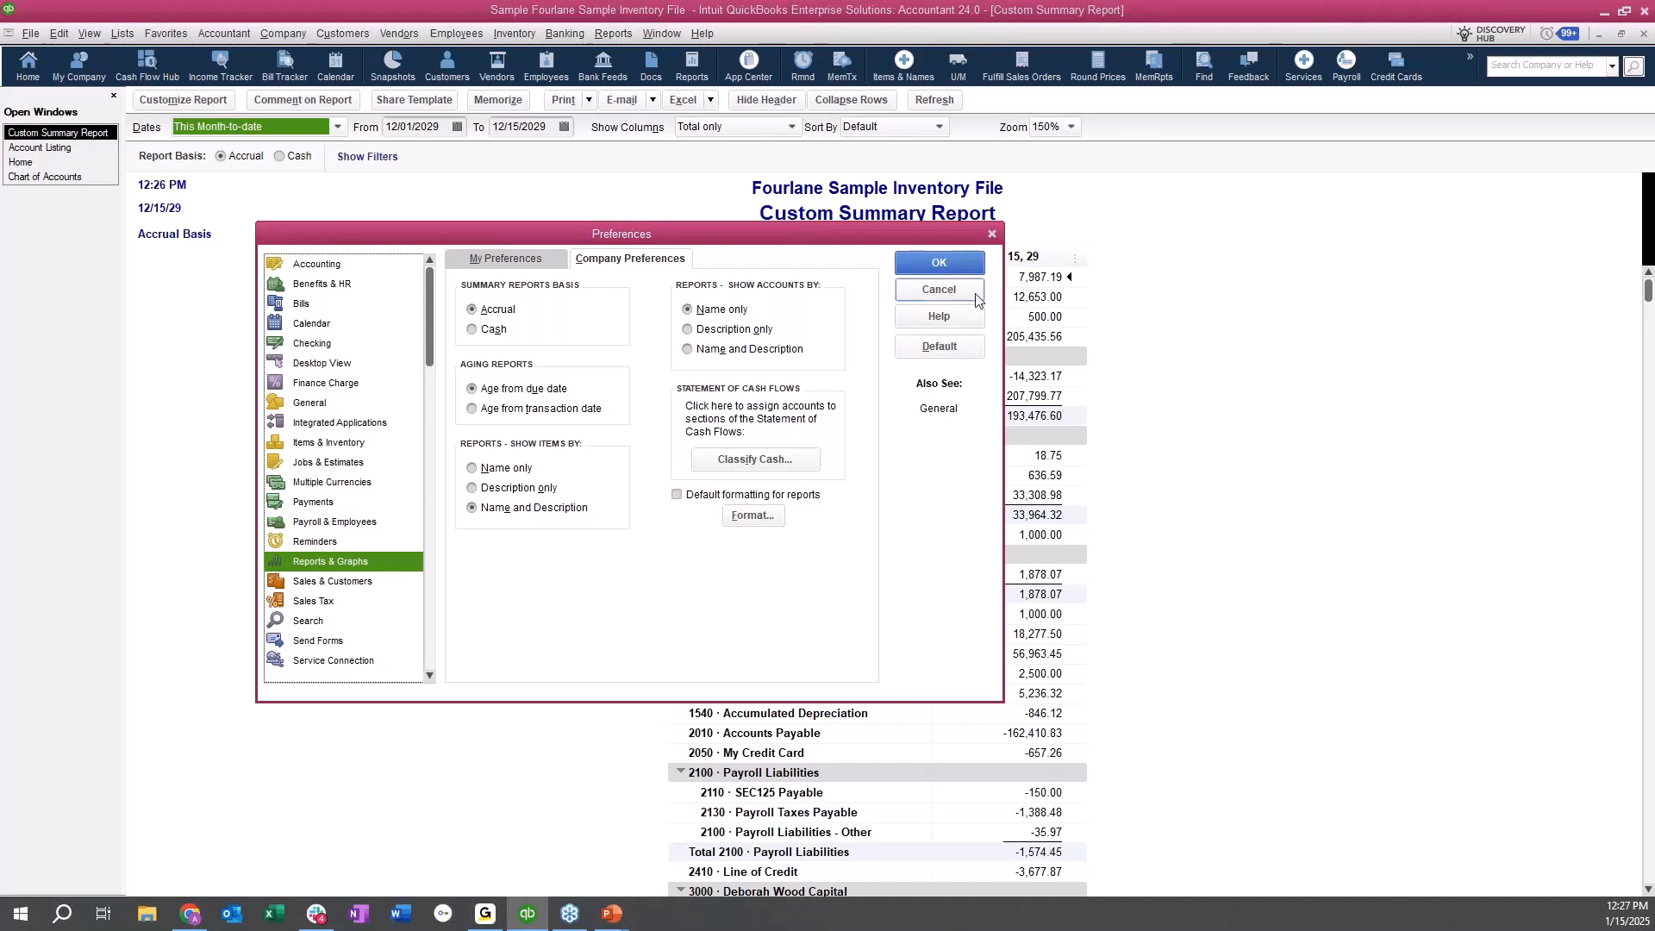
left_click(939, 289)
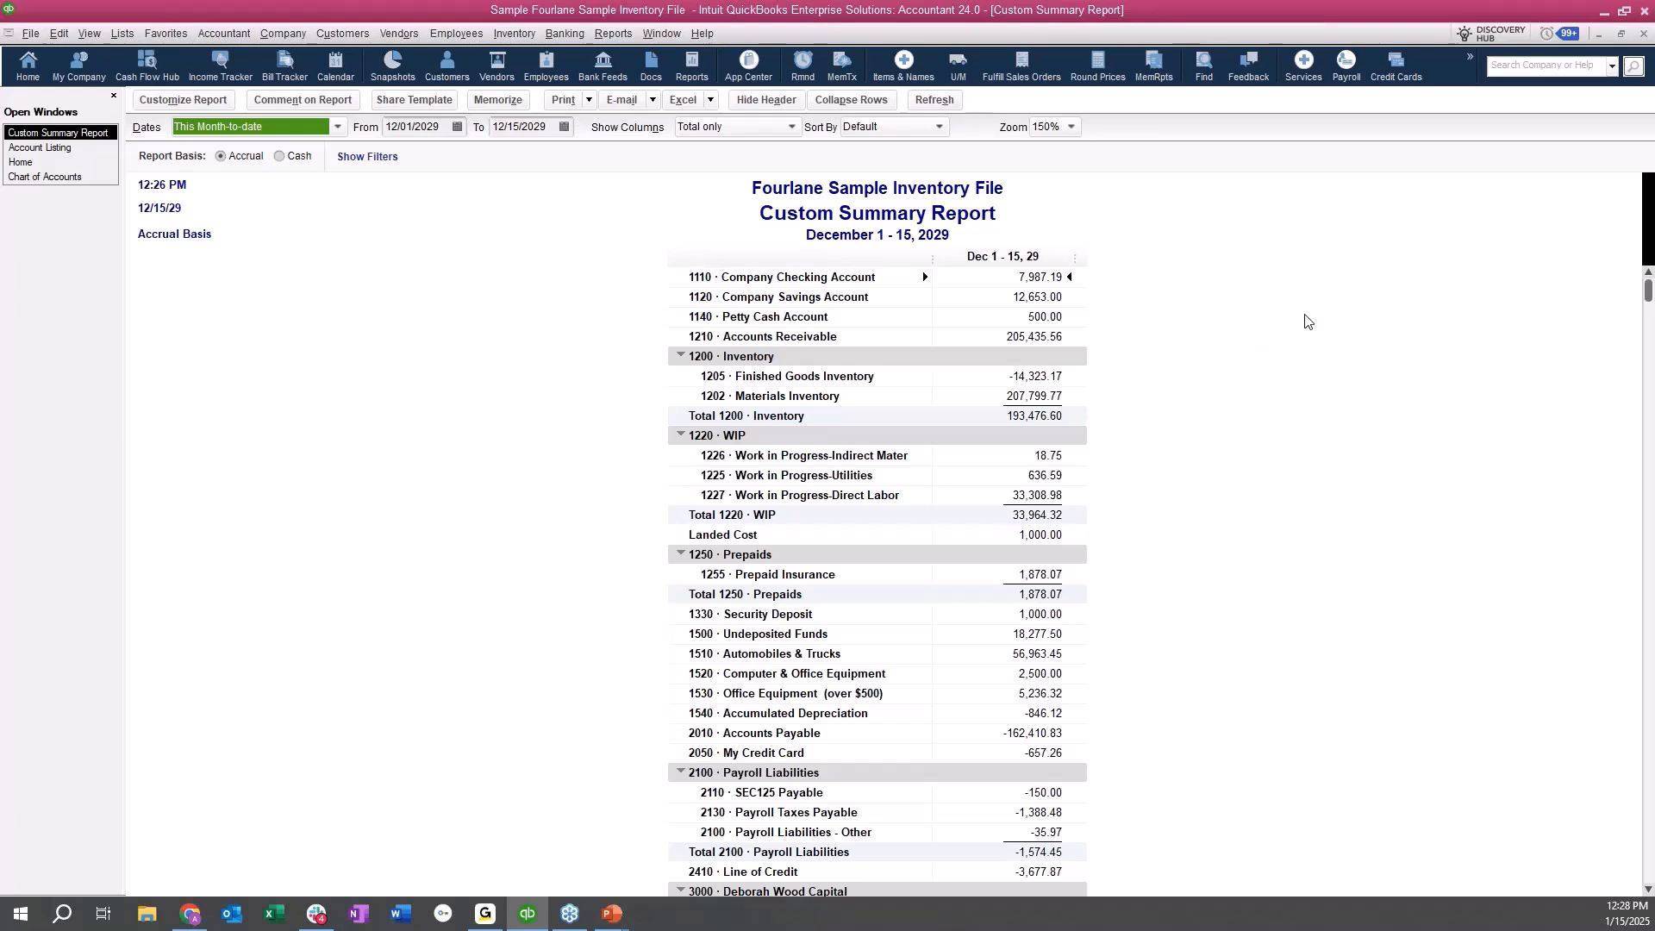
Look over the available Accountant & Taxes reports and return to the chart of accounts.
left_click(532, 473)
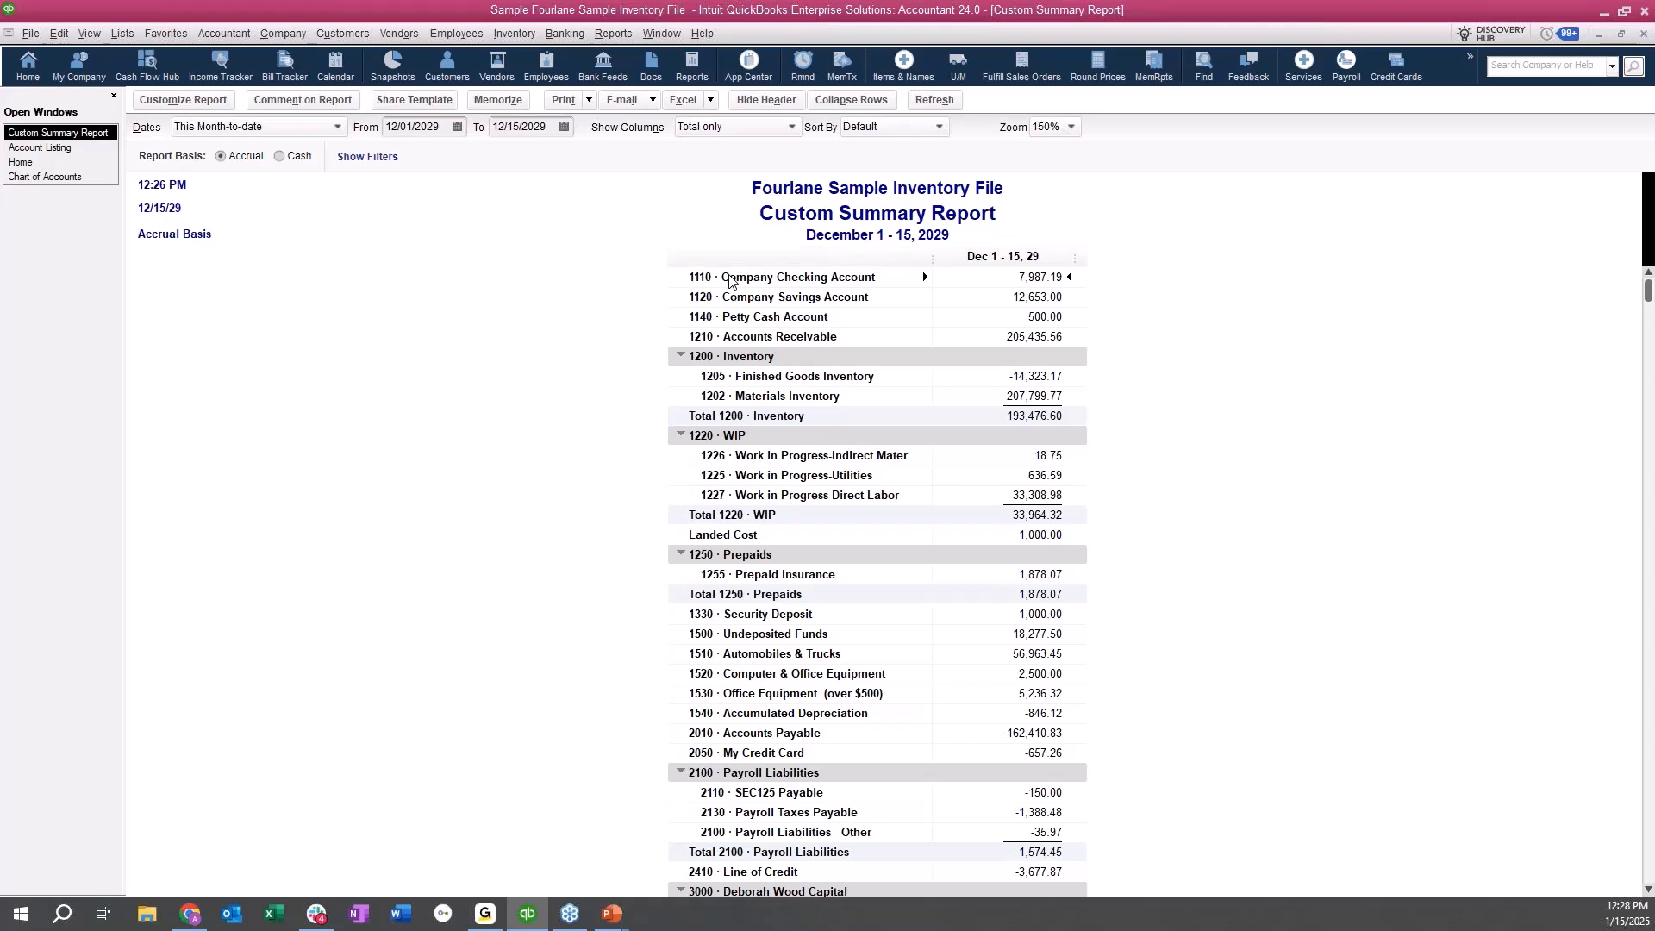
left_click(613, 33)
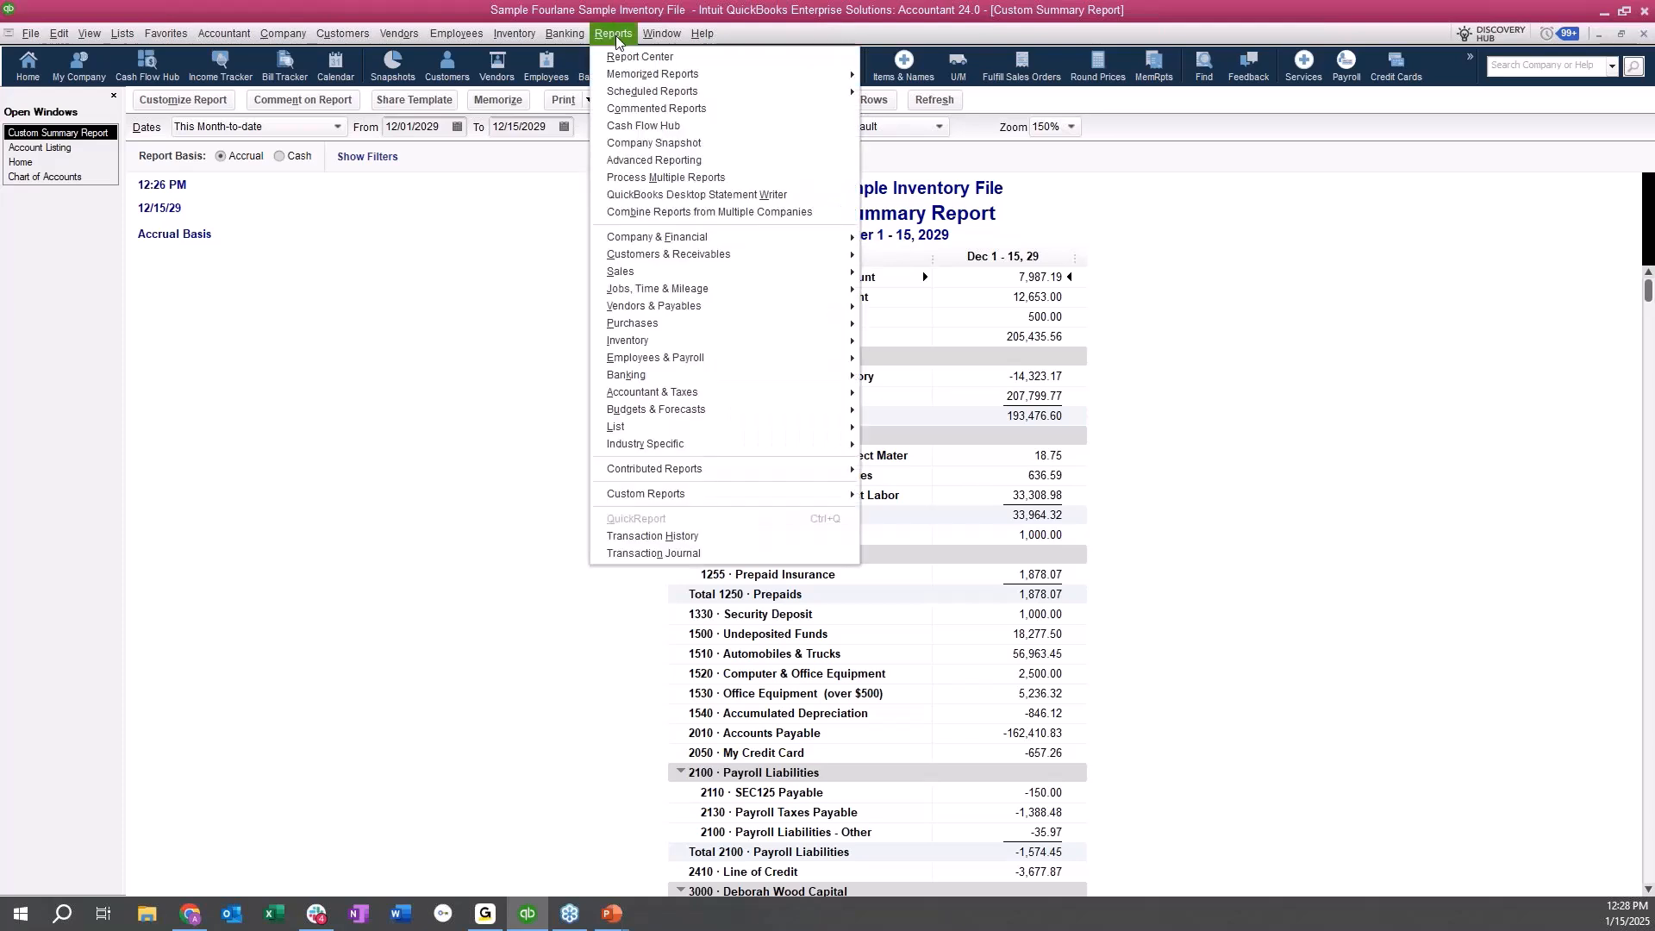
mouse_move(737, 443)
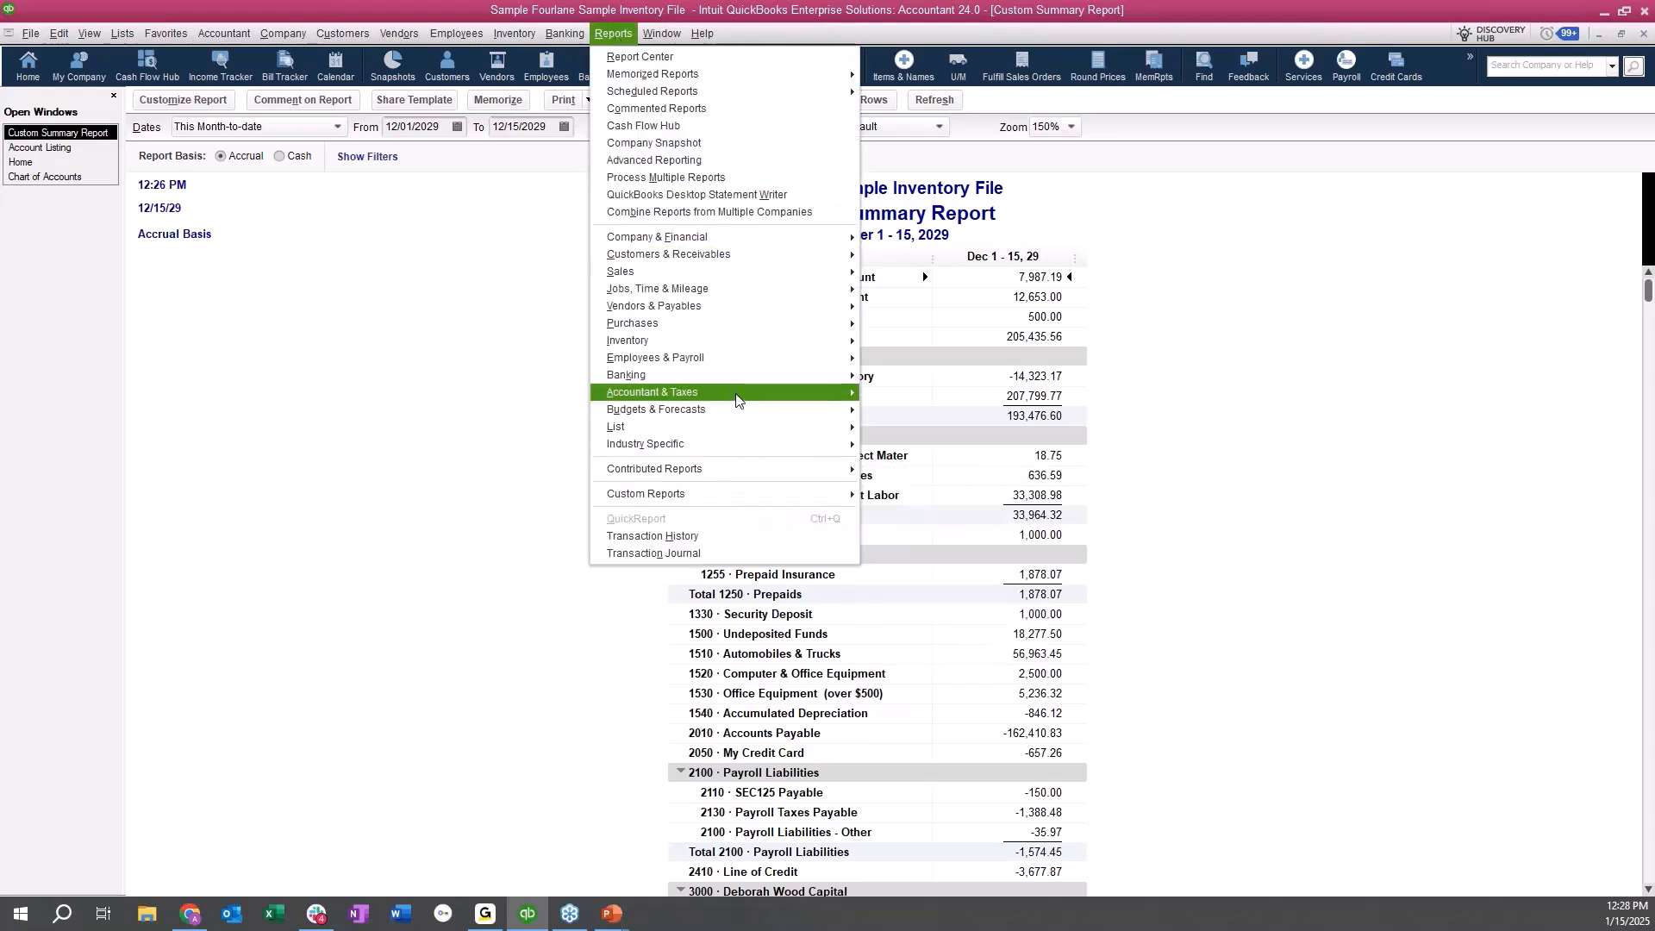
mouse_move(736, 398)
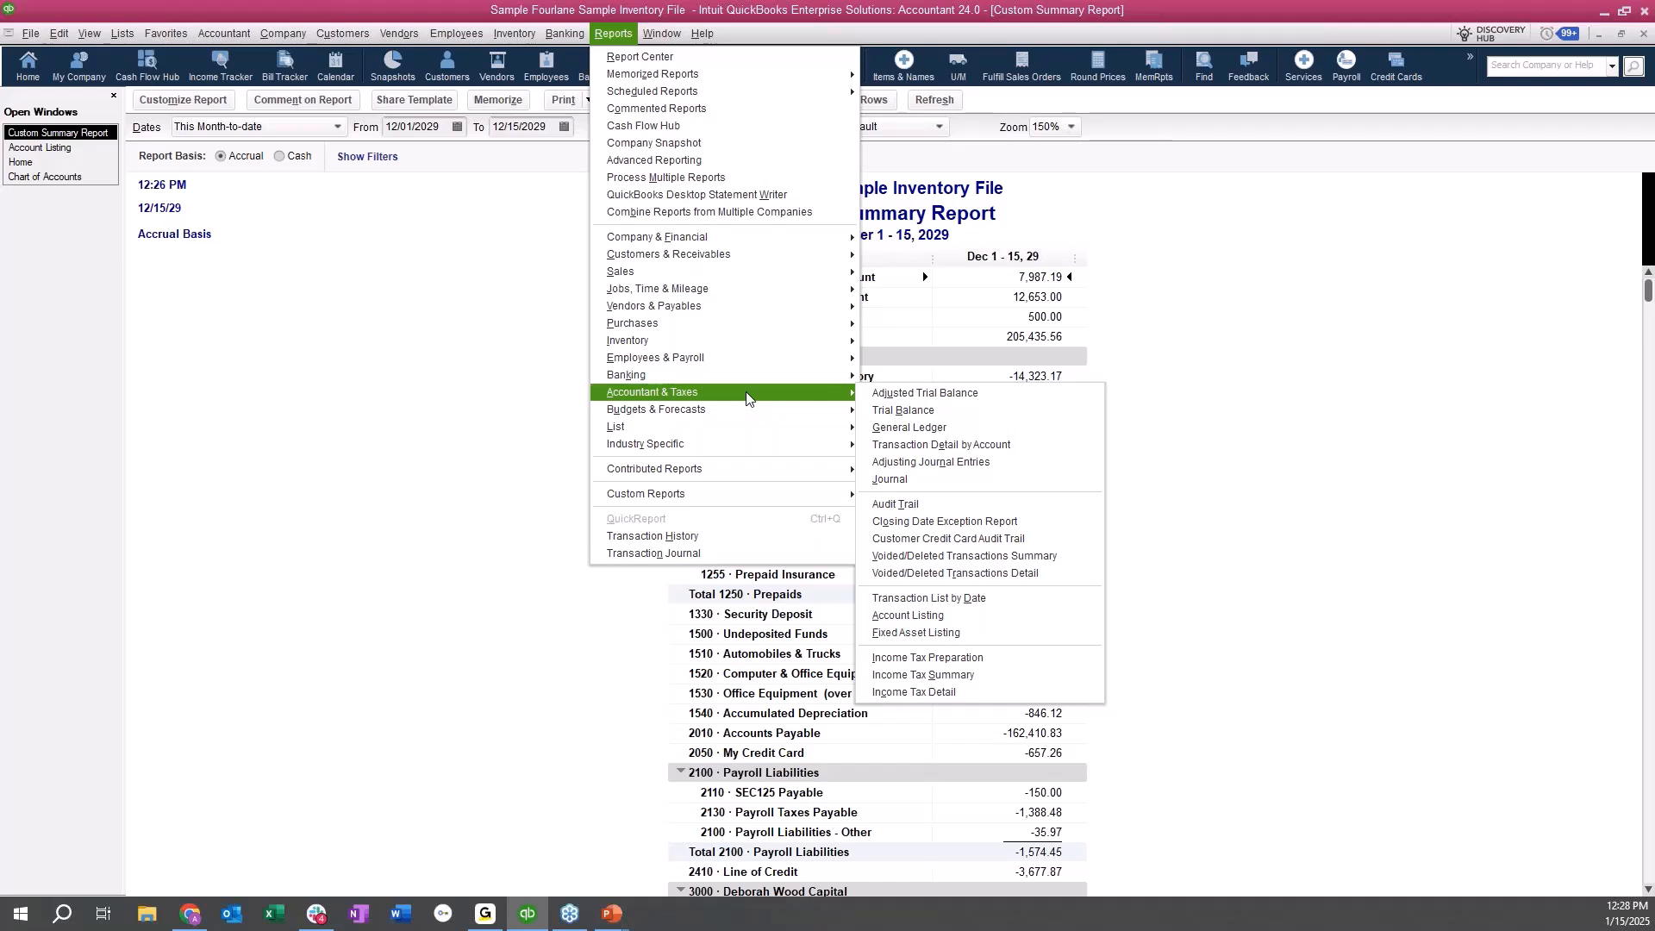
left_click(241, 453)
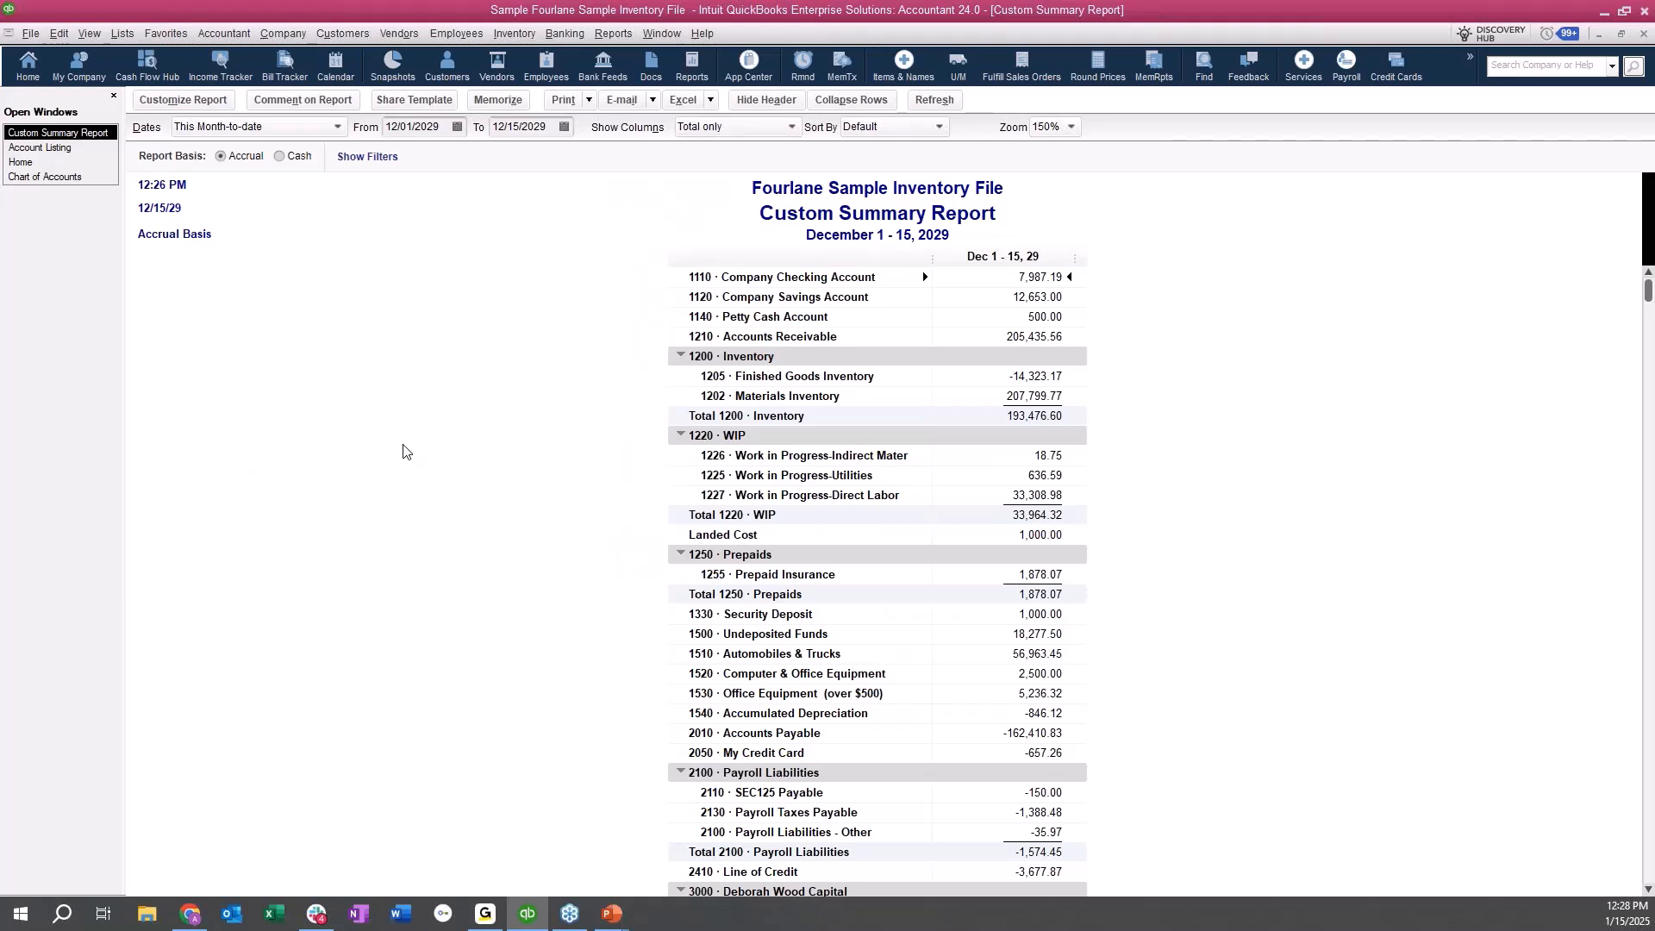
left_click(46, 177)
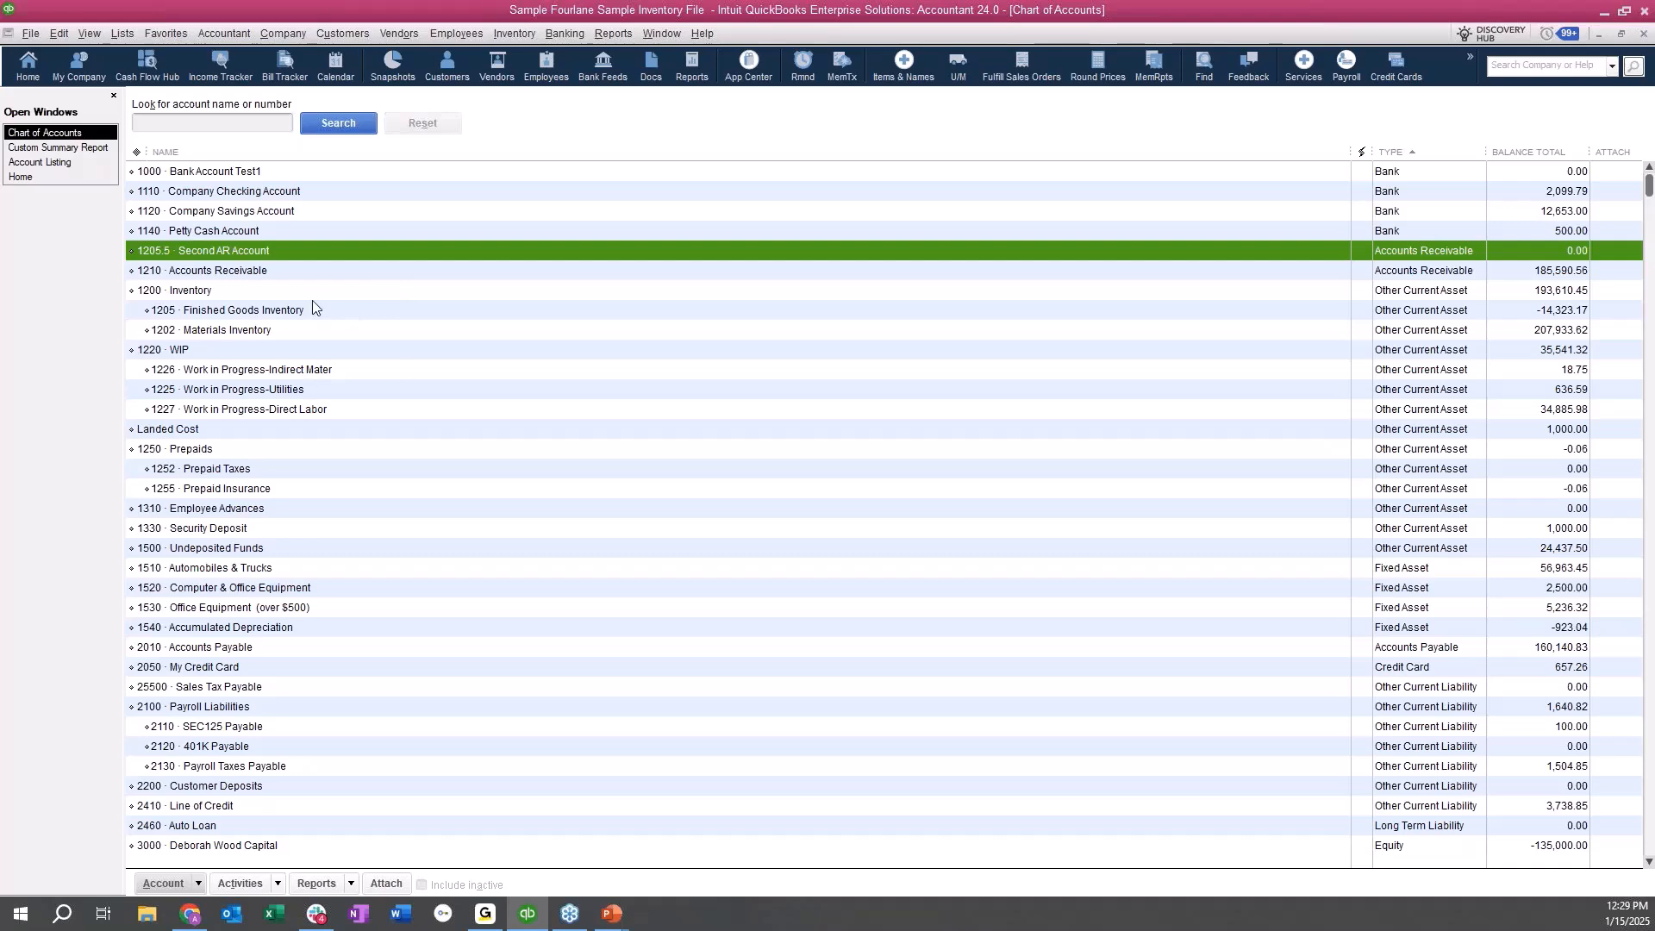
Generate a QuickReport for the 6155 Dues and Subscriptions expense account from the chart of accounts.
scroll(289, 543, "down", 4)
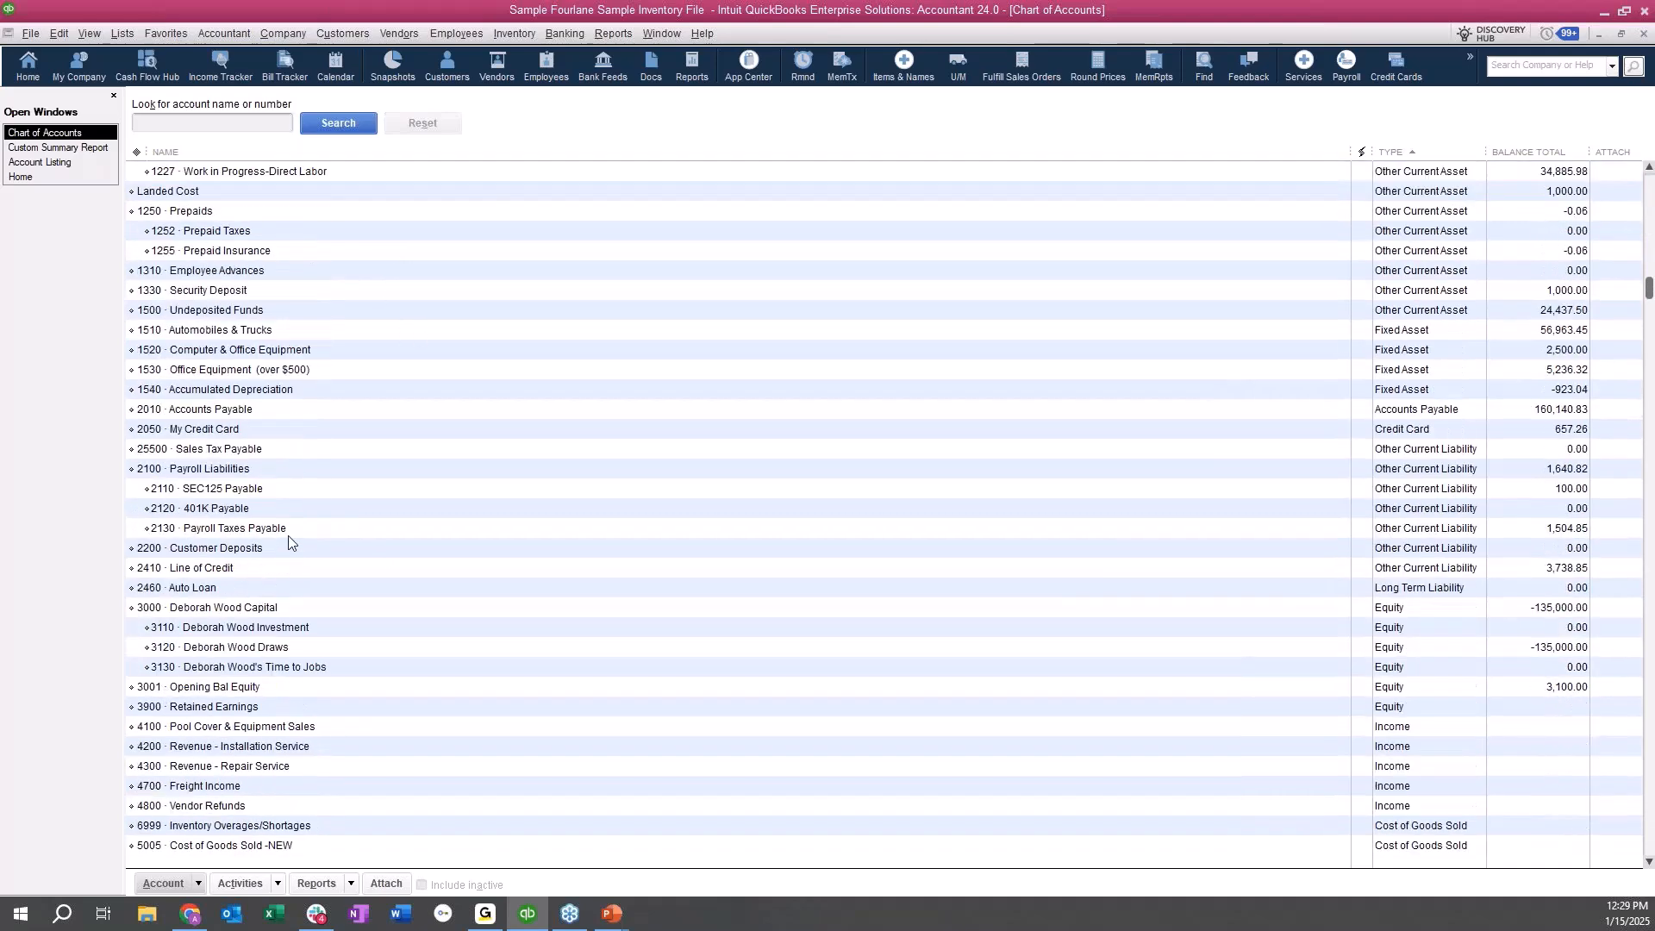
scroll(288, 536, "down", 9)
scroll(769, 521, "up", 5)
scroll(770, 521, "up", 6)
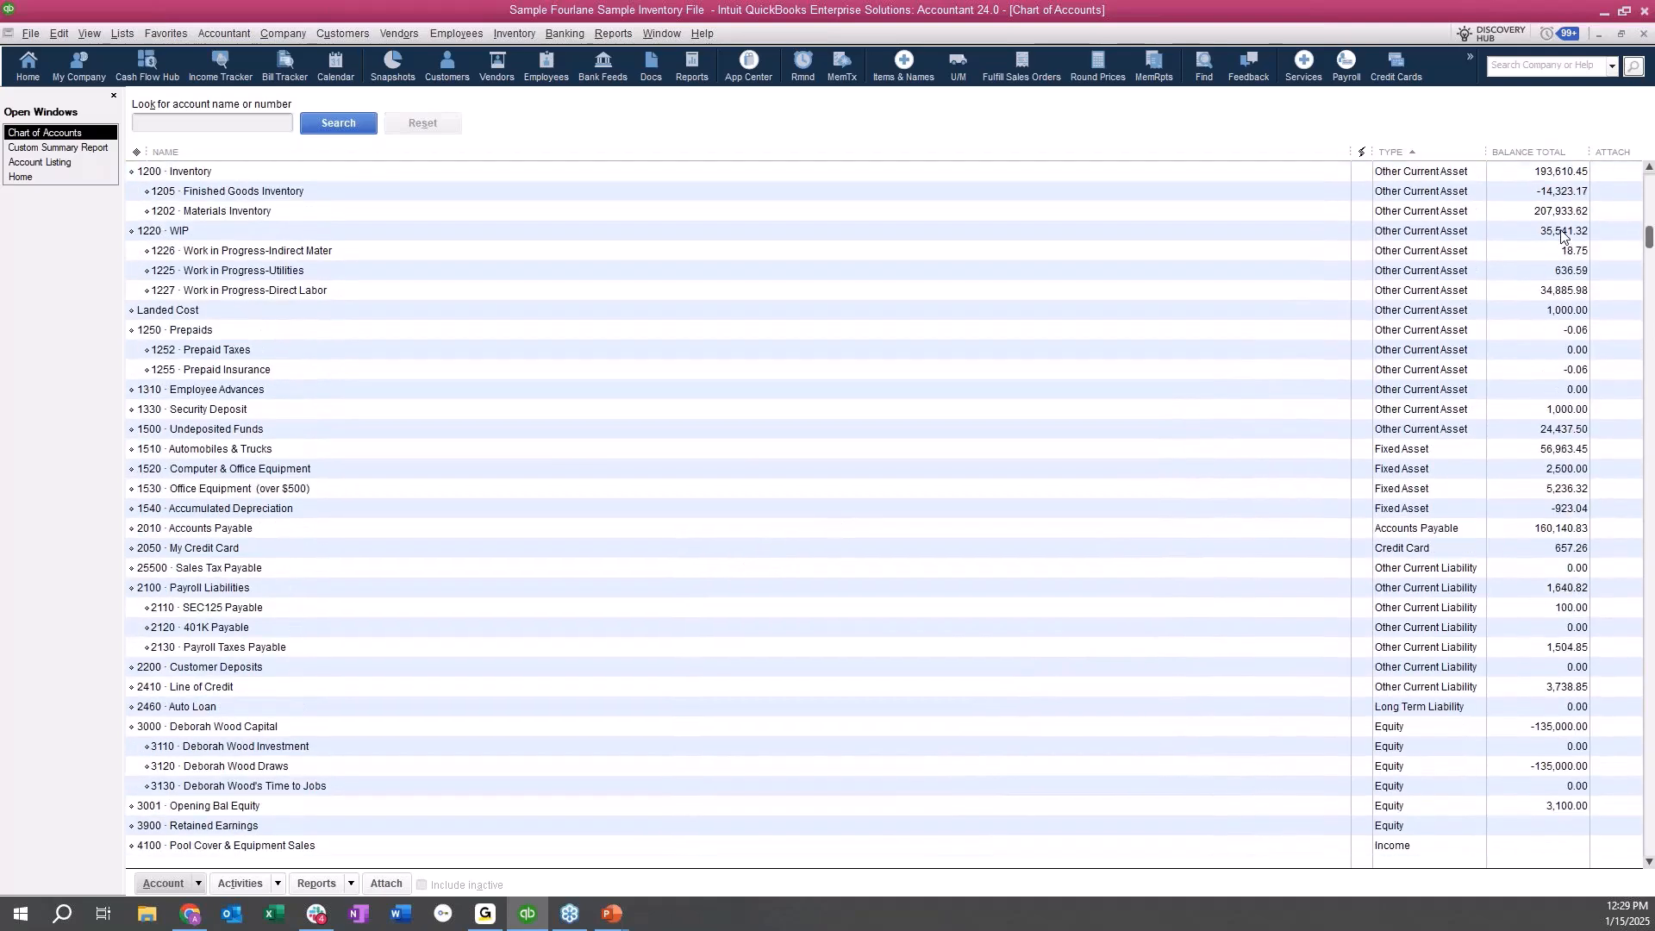
scroll(1239, 217, "up", 2)
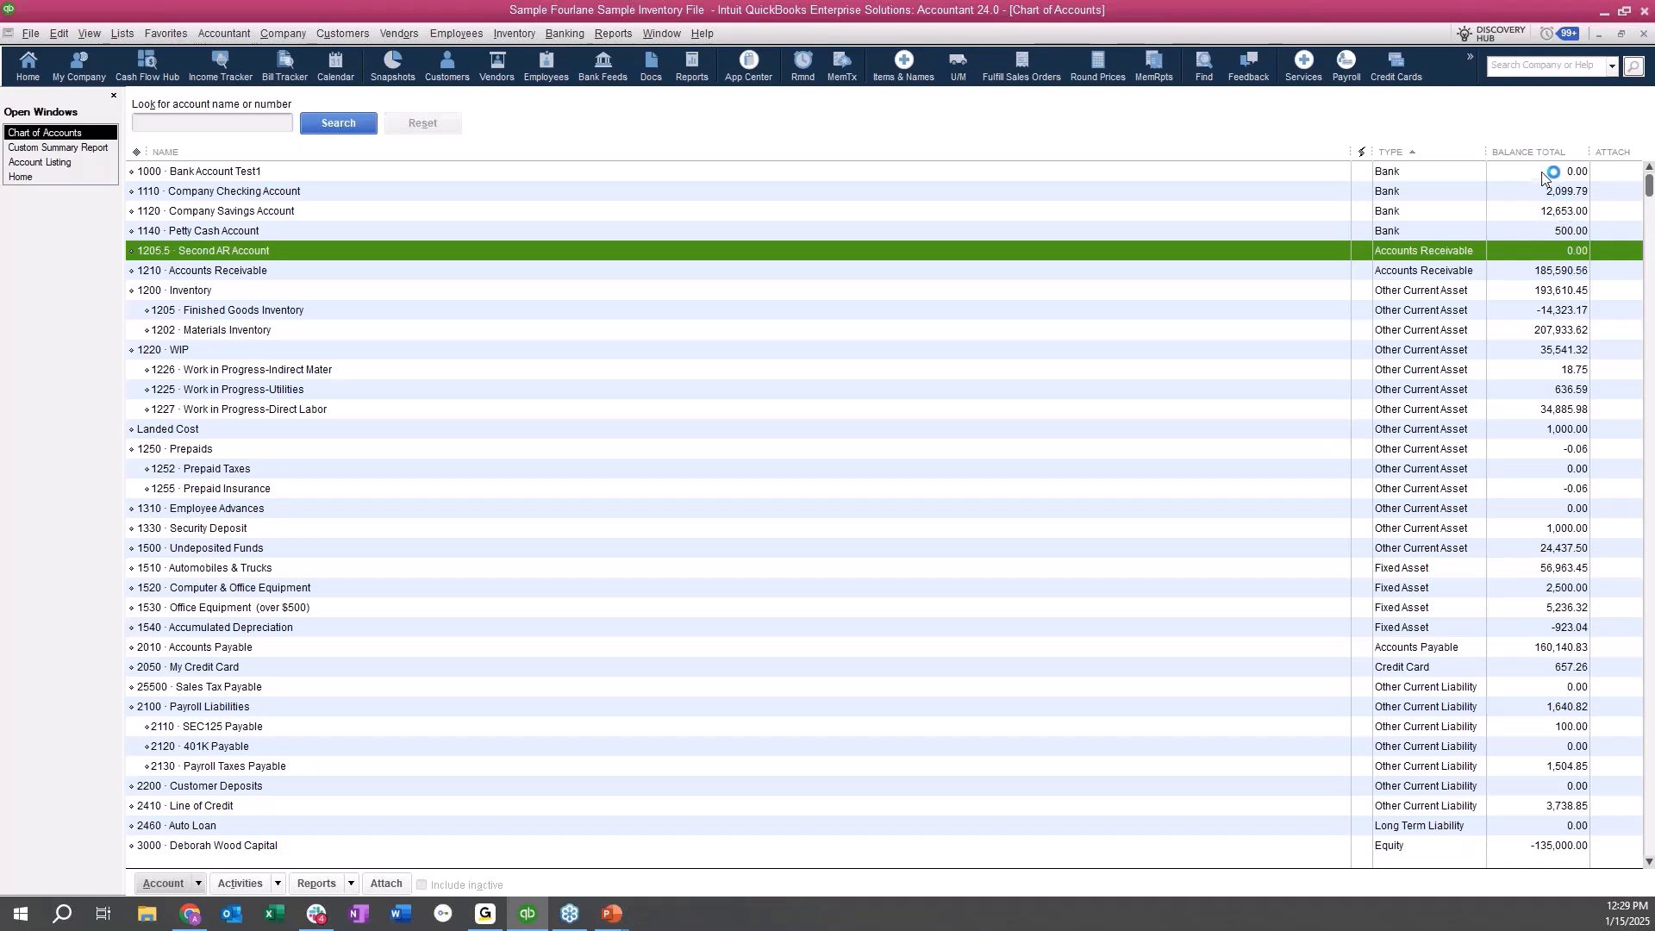
scroll(1504, 638, "down", 3)
scroll(1507, 639, "down", 15)
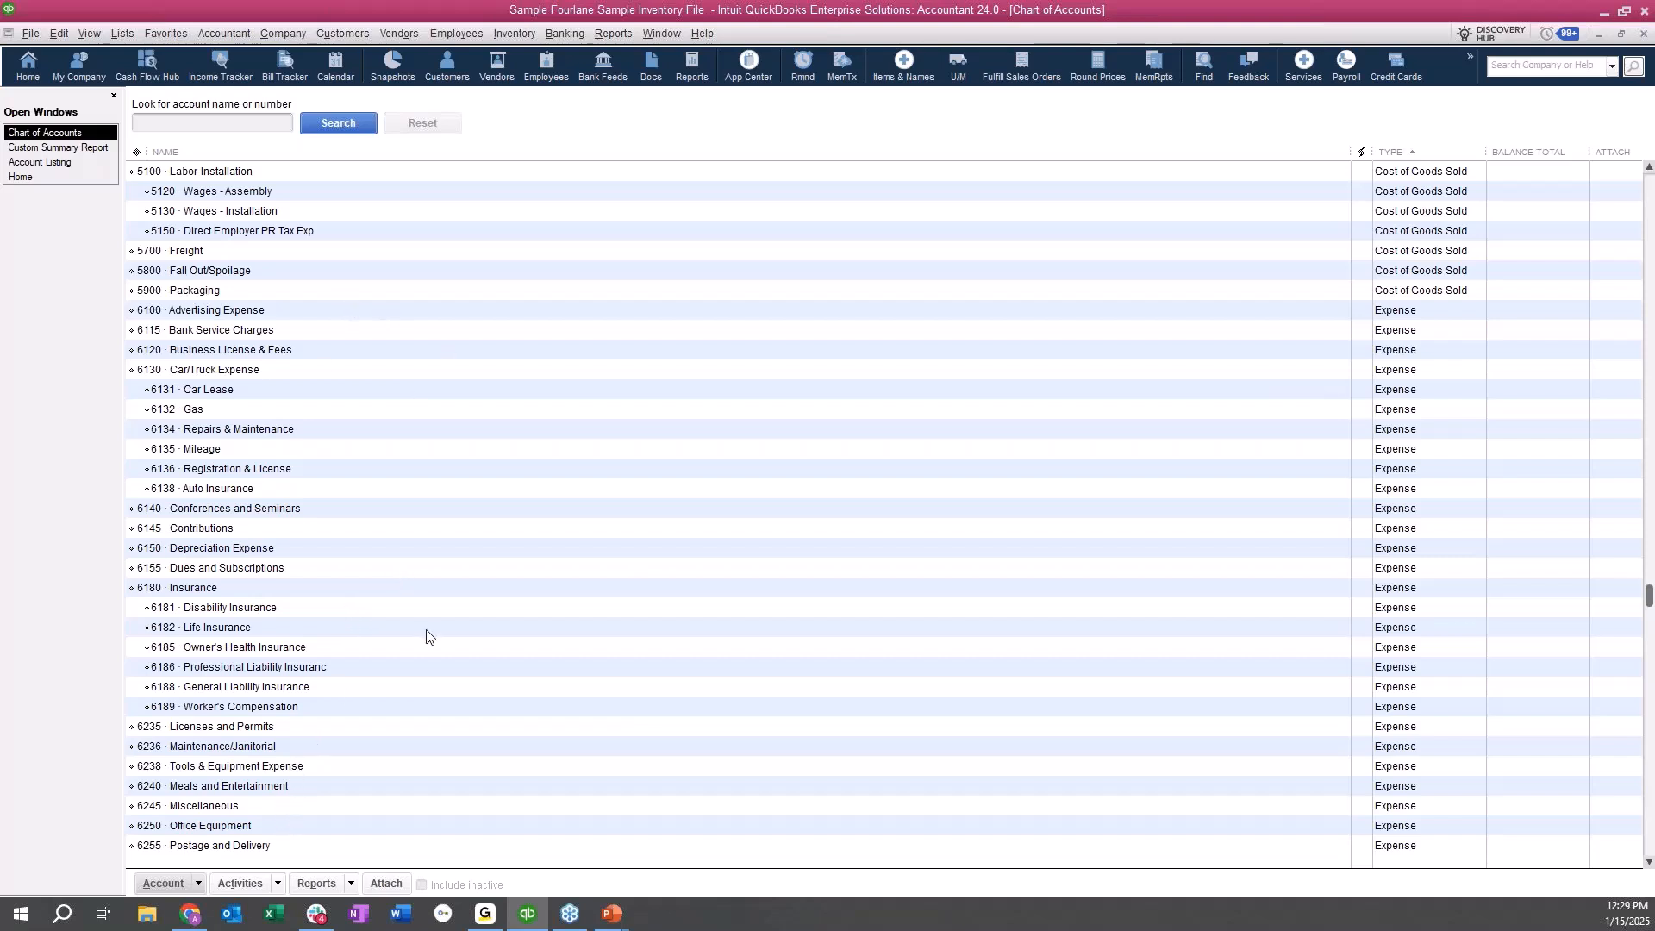
left_click(485, 574)
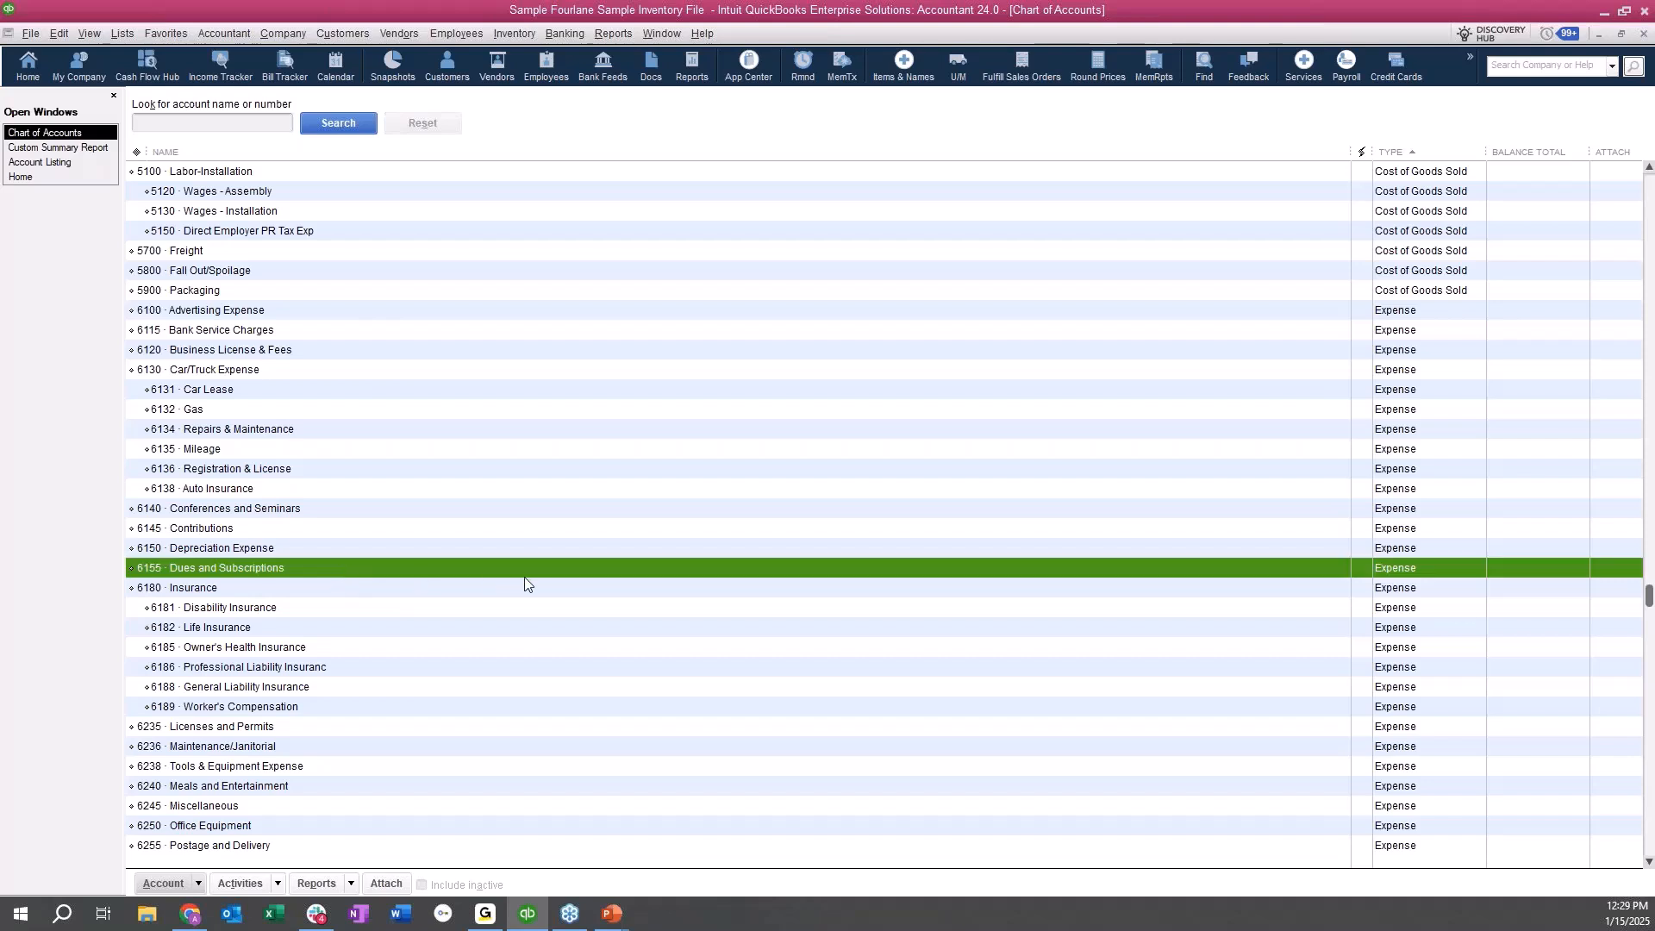
right_click(401, 572)
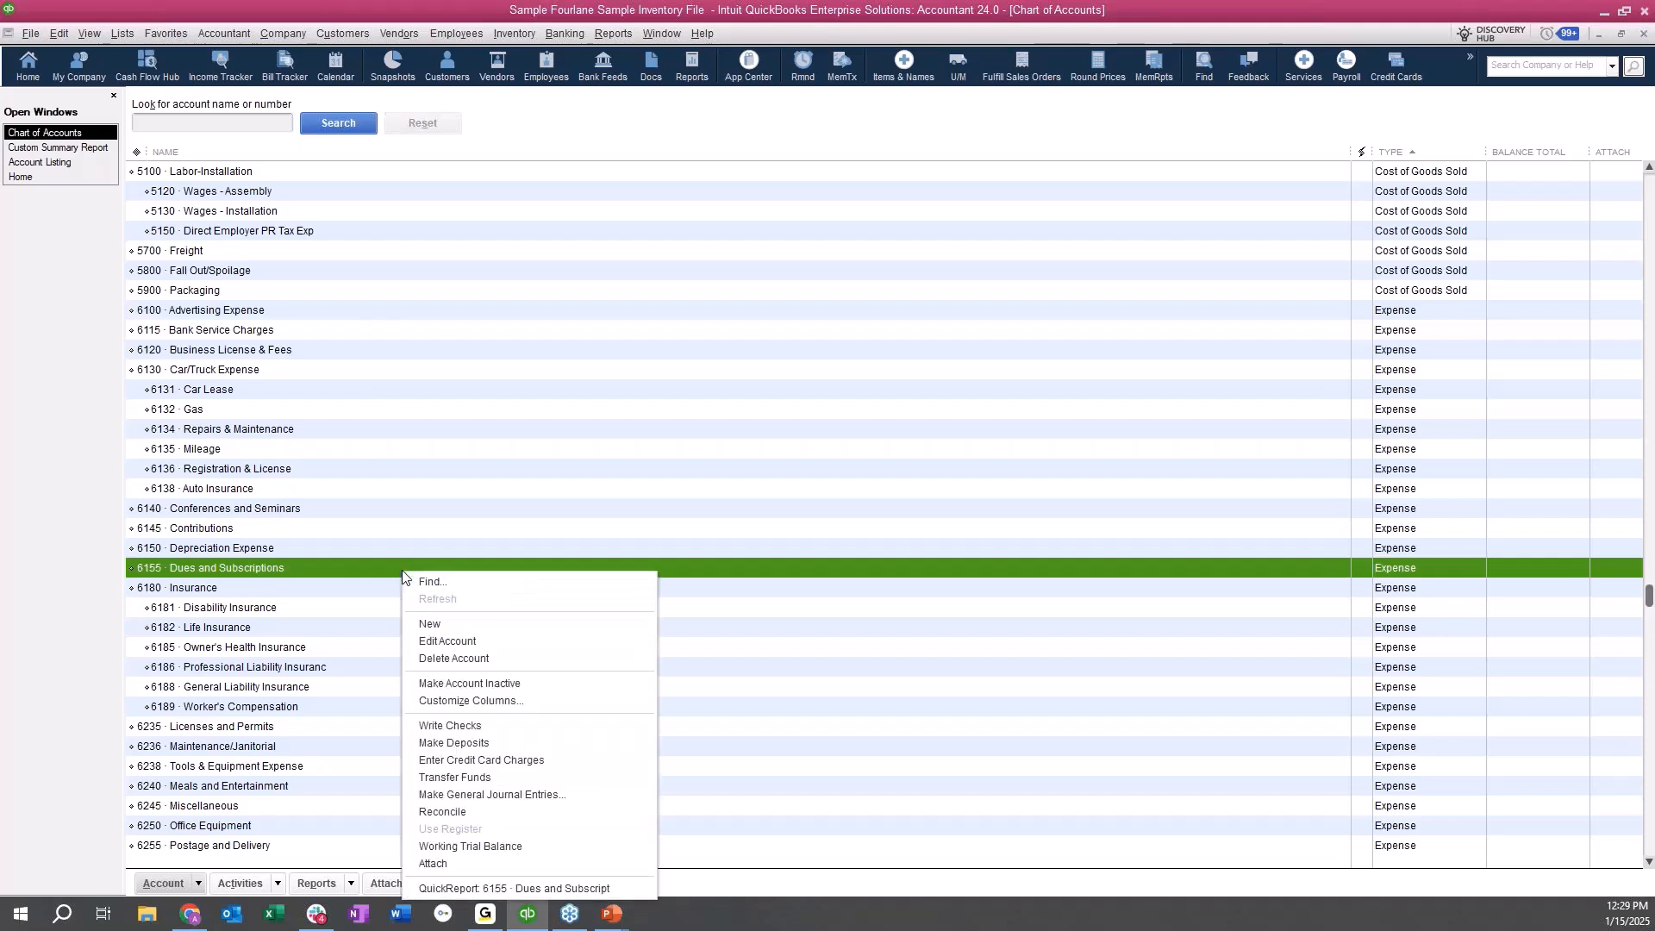
left_click(519, 888)
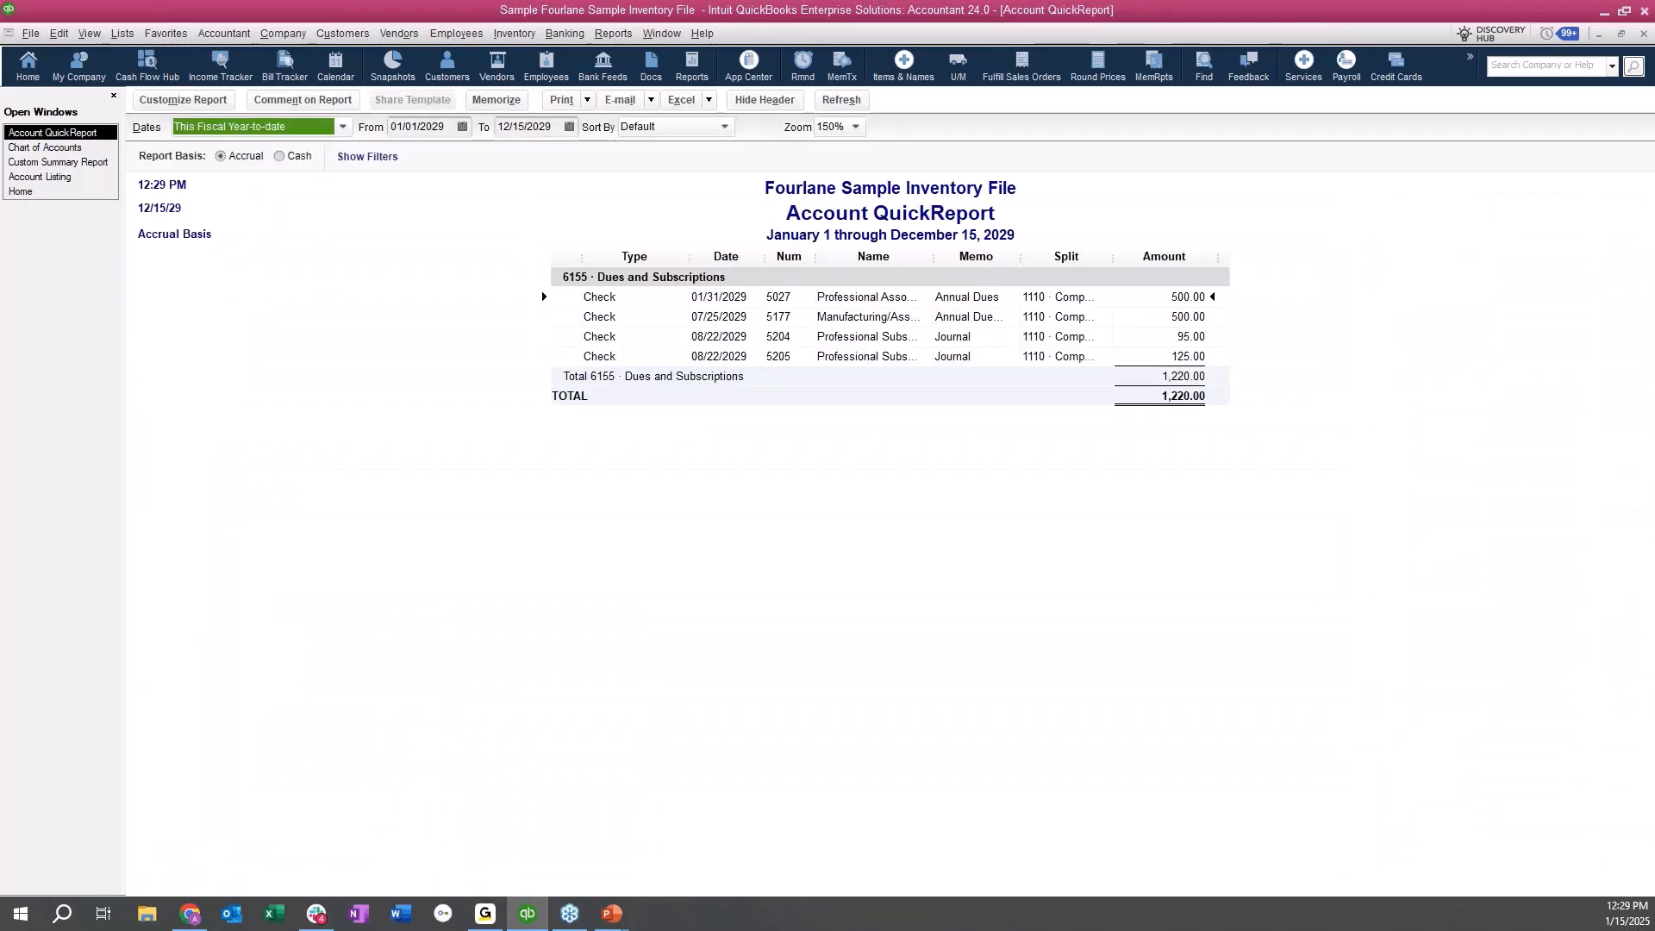